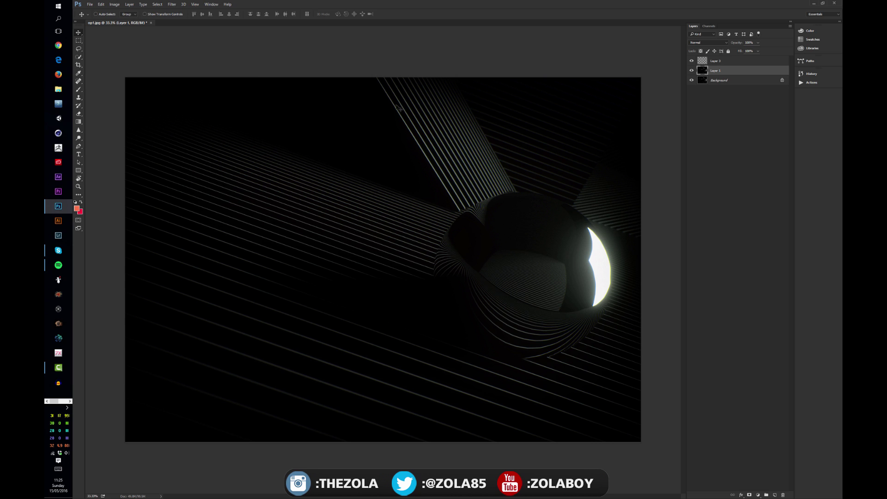
Rotate the canvas view with the Rotate View tool until the sphere's bright crescent faces the canvas's lower edge.
key("r")
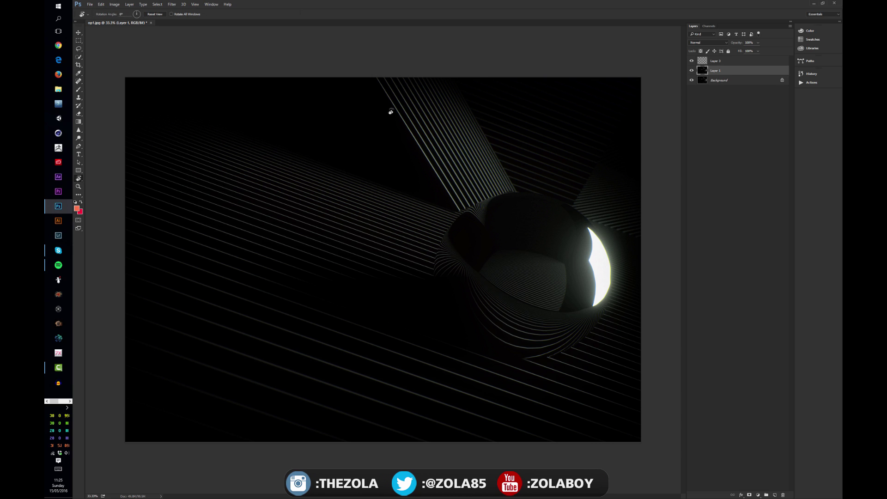
left_click_drag(363, 105, 304, 230)
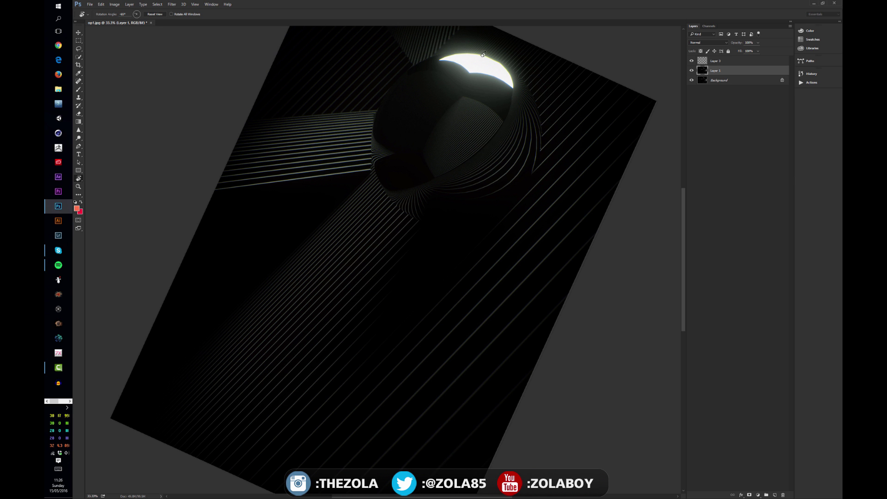
left_click_drag(546, 110, 380, 270)
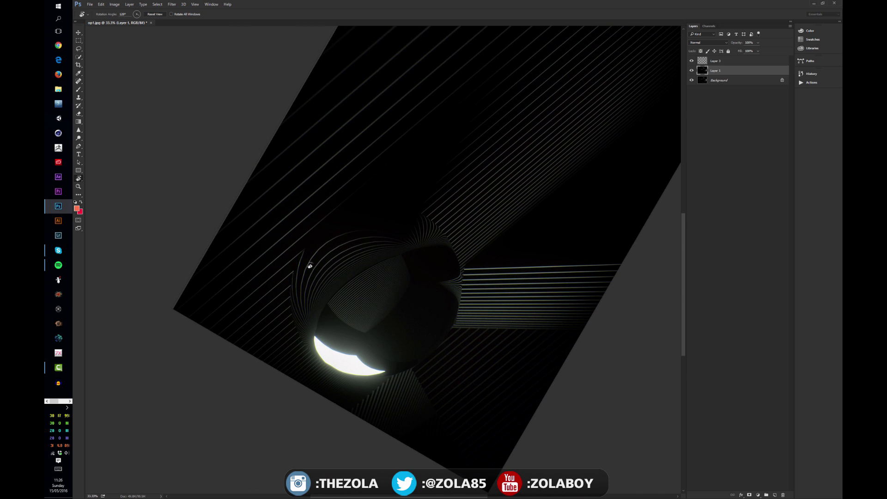
Switch to another brush preset and paint orange freehand strokes around both sides of the sphere's outline.
key("b")
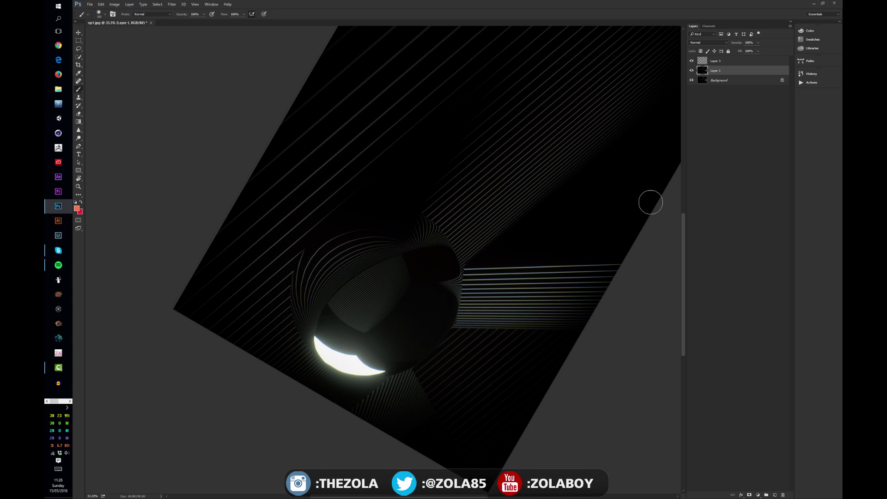
key("period")
mouse_move(315, 356)
left_mouse_down()
mouse_move(289, 324)
mouse_move(282, 292)
mouse_move(307, 243)
mouse_move(350, 227)
left_mouse_up()
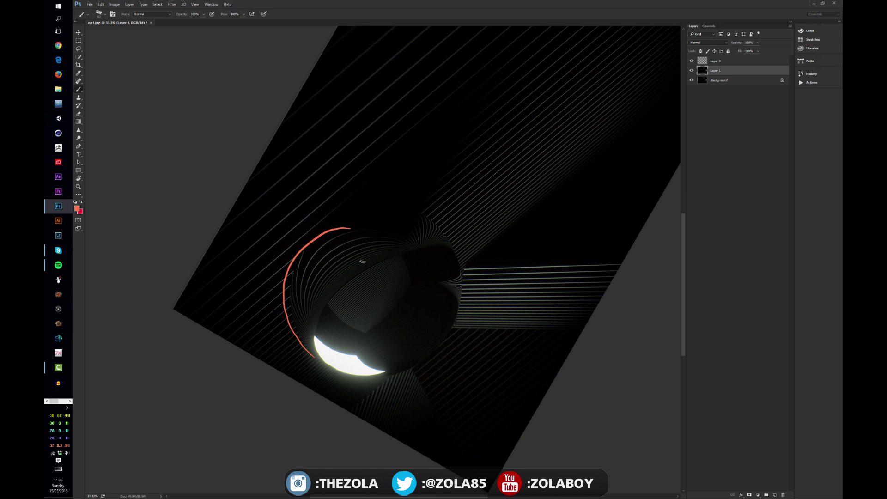
mouse_move(308, 354)
left_mouse_down()
mouse_move(291, 253)
mouse_move(312, 362)
mouse_move(296, 232)
mouse_move(283, 264)
mouse_move(283, 318)
mouse_move(325, 226)
left_mouse_up()
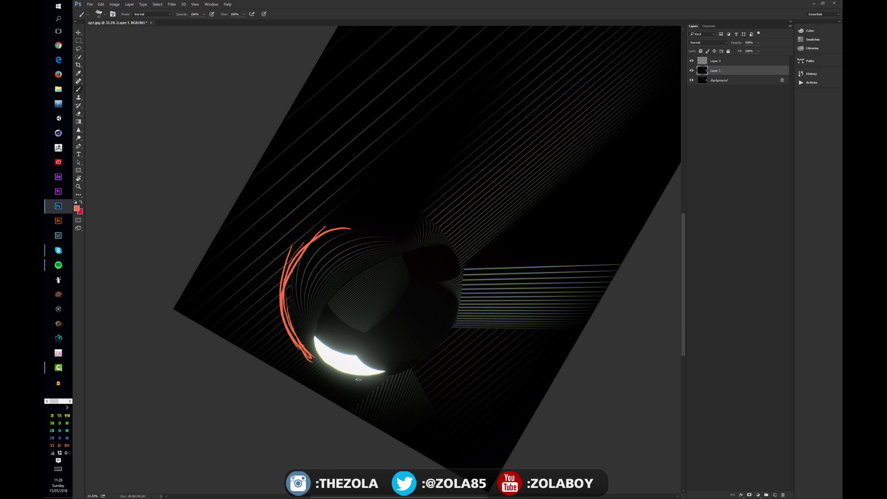
mouse_move(390, 373)
left_mouse_down()
mouse_move(449, 262)
mouse_move(436, 234)
left_mouse_up()
mouse_move(370, 374)
left_mouse_down()
mouse_move(433, 358)
mouse_move(437, 228)
left_mouse_up()
Undo the last brush strokes and reset the canvas view to its unrotated orientation.
key("ctrl+alt+z")
key("ctrl+alt+z")
key("ctrl+alt+z")
key("r")
left_click(154, 15)
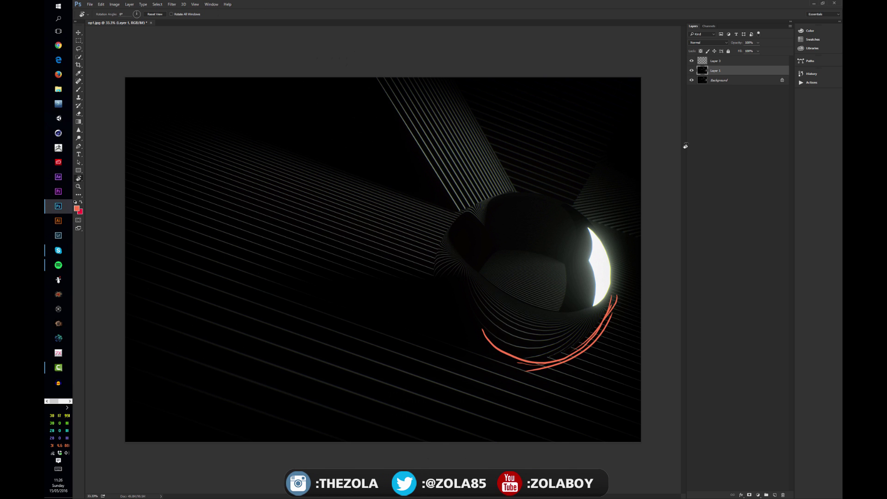
Delete both layers above the Background and switch to the Move tool.
left_click(730, 62, "shift")
key("Delete")
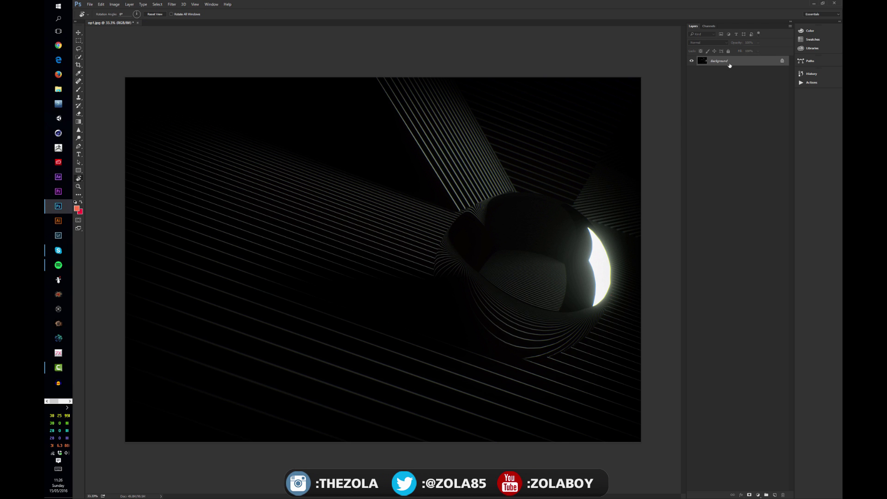
key("v")
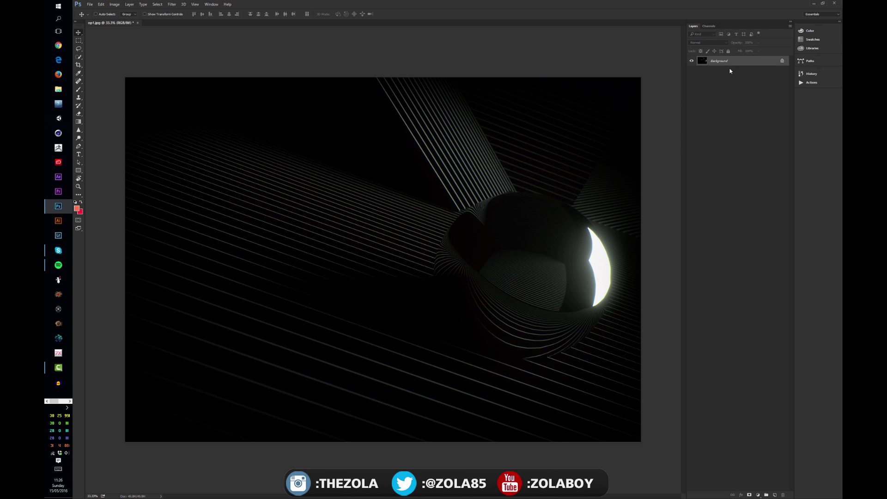
Duplicate the Background layer and open the Tilt-Shift blur for the copy.
left_click(171, 4)
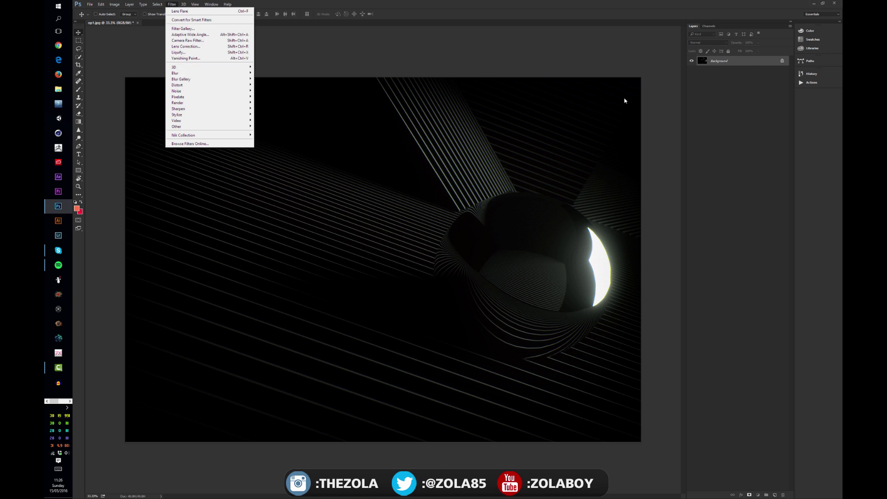
left_click(751, 66)
key("ctrl+j")
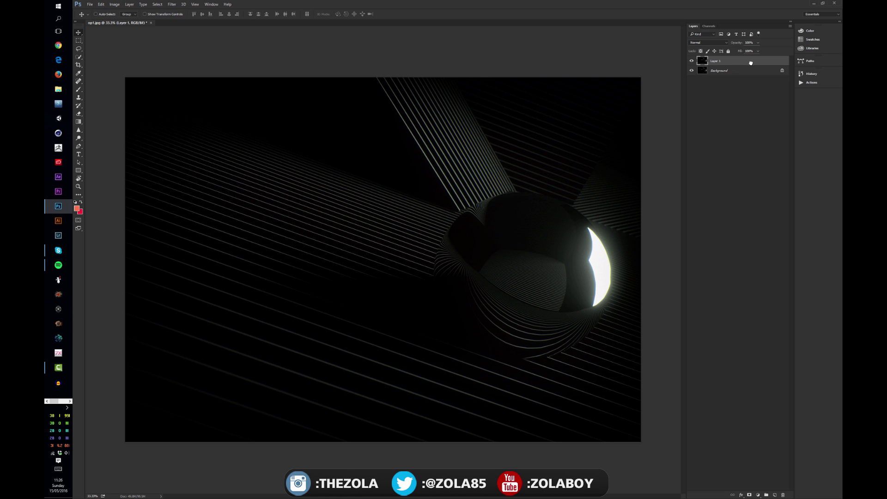
left_click(172, 4)
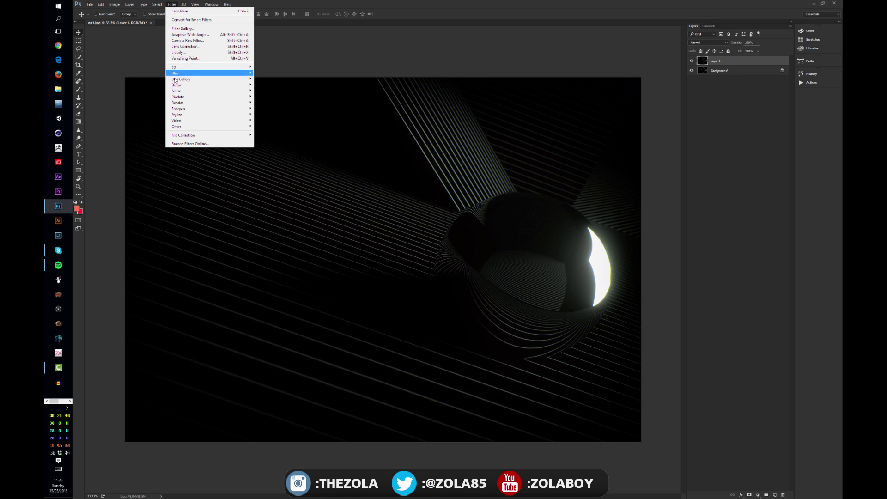
mouse_move(175, 74)
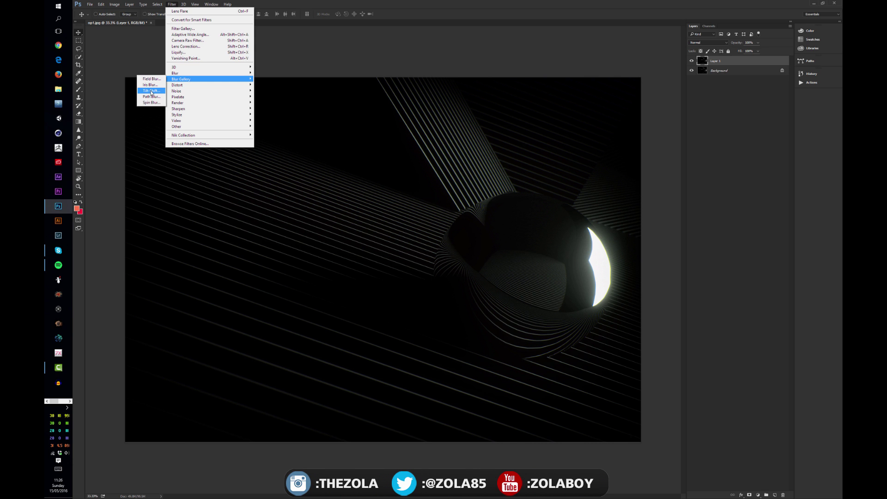
left_click(151, 91)
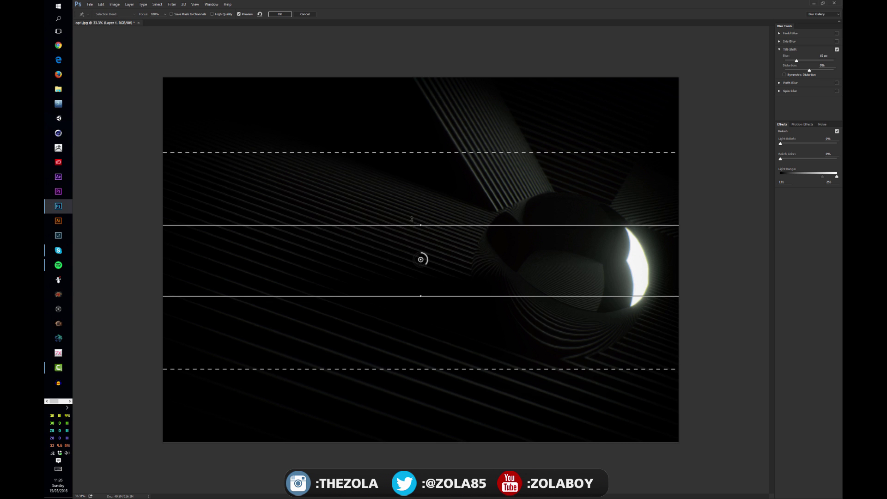
Strengthen the tilt-shift blur, widen its upper focus and transition zones, and tilt the focus lines to follow the long stripes.
mouse_move(421, 224)
left_mouse_down()
mouse_move(421, 178)
mouse_move(420, 209)
left_mouse_up()
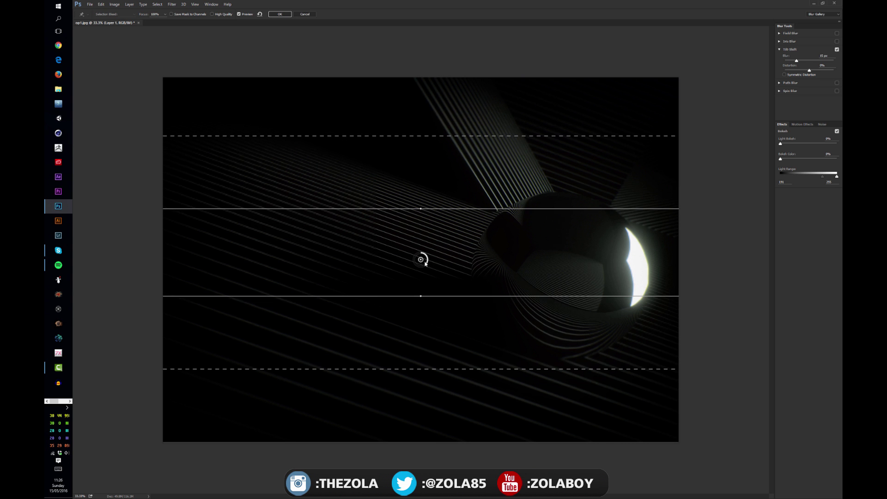
left_click_drag(426, 265, 414, 263)
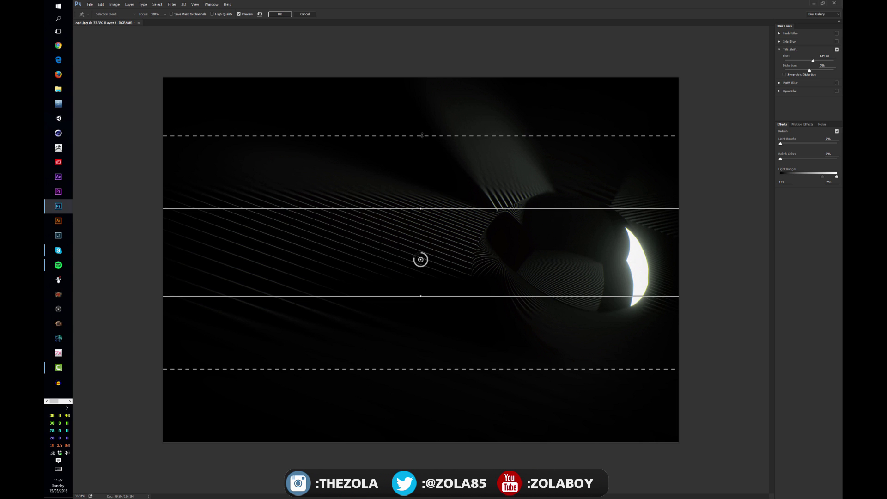
left_click_drag(421, 136, 421, 112)
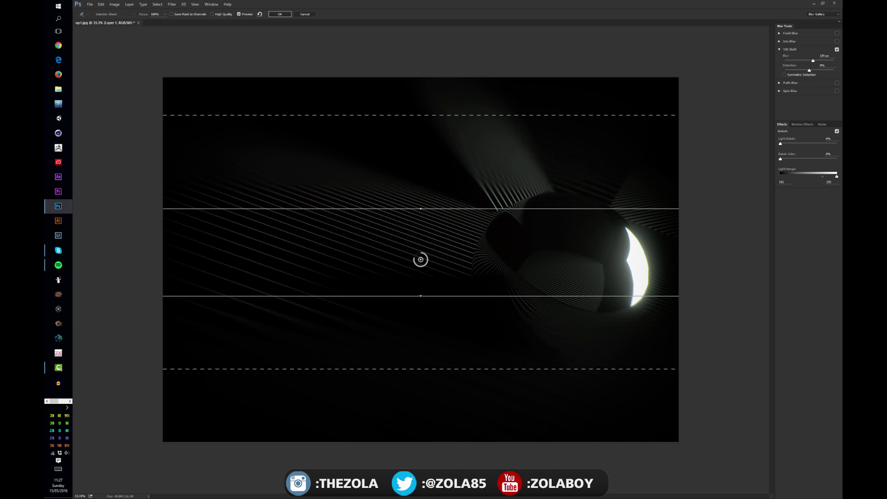
left_click_drag(420, 296, 410, 294)
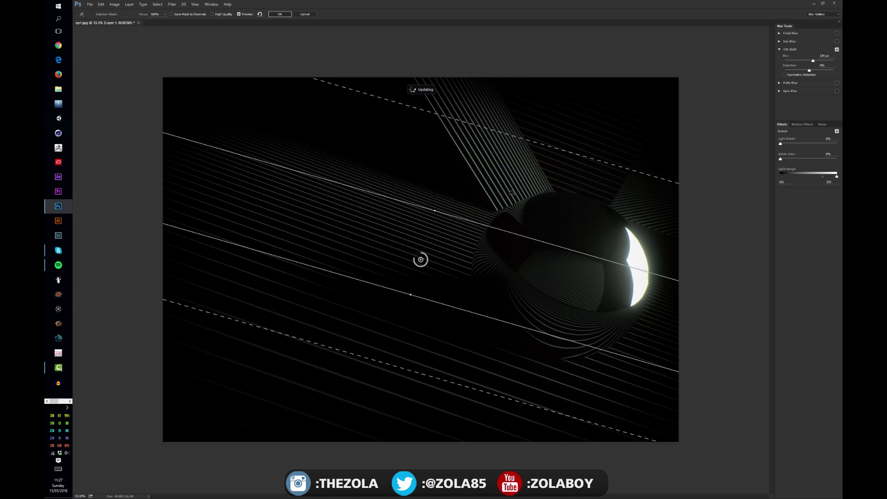
left_click_drag(434, 210, 437, 210)
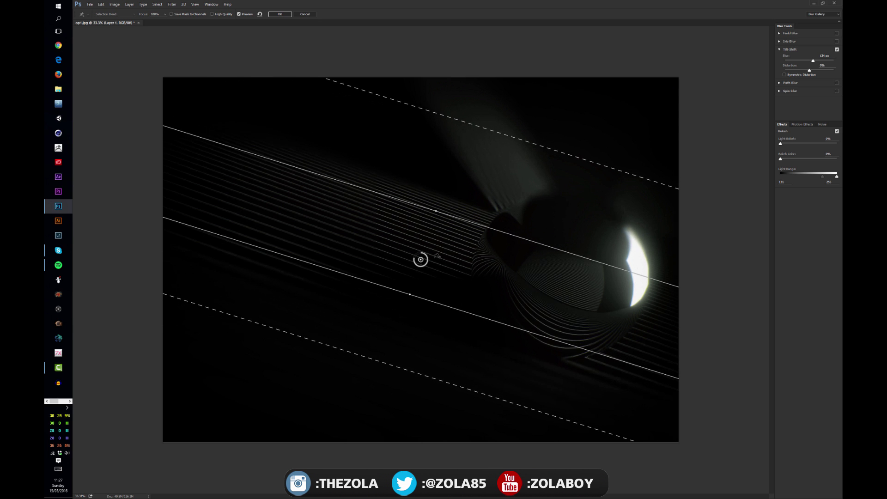
Add a second tilt-shift pin beside the first, move it closer to the sphere, delete it and reselect the original pin.
left_click(435, 257)
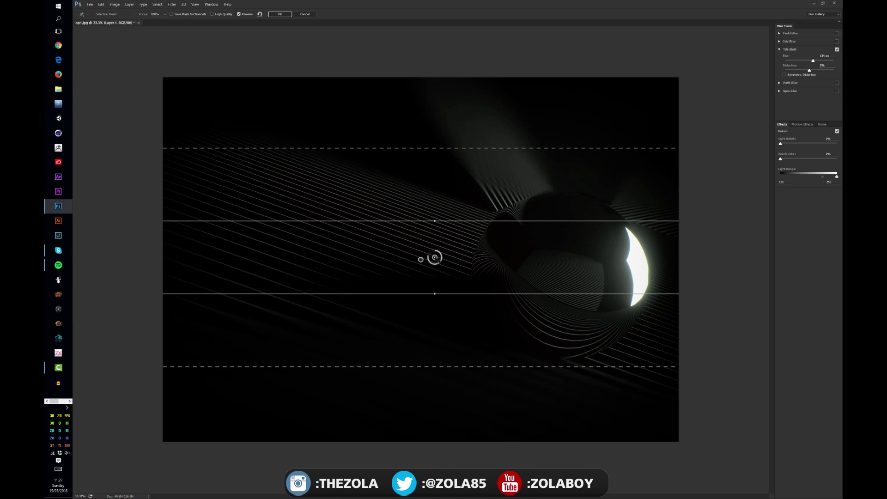
left_click_drag(434, 257, 474, 259)
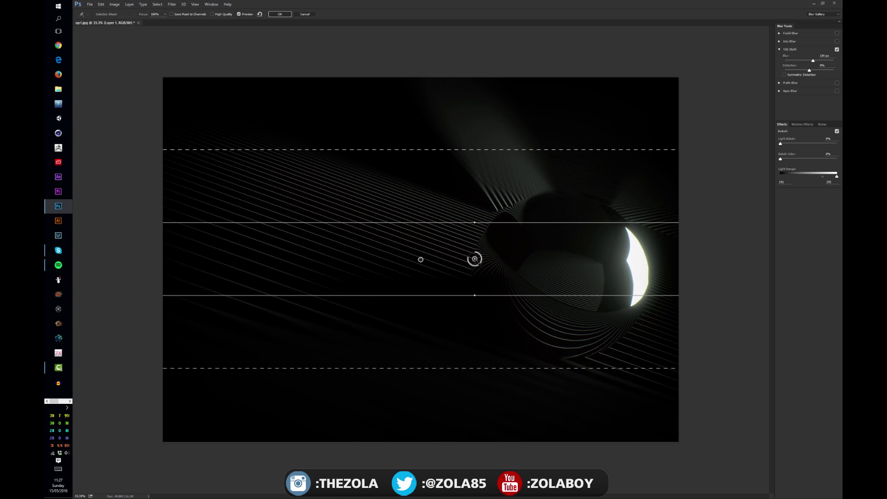
key("Delete")
left_click(421, 260)
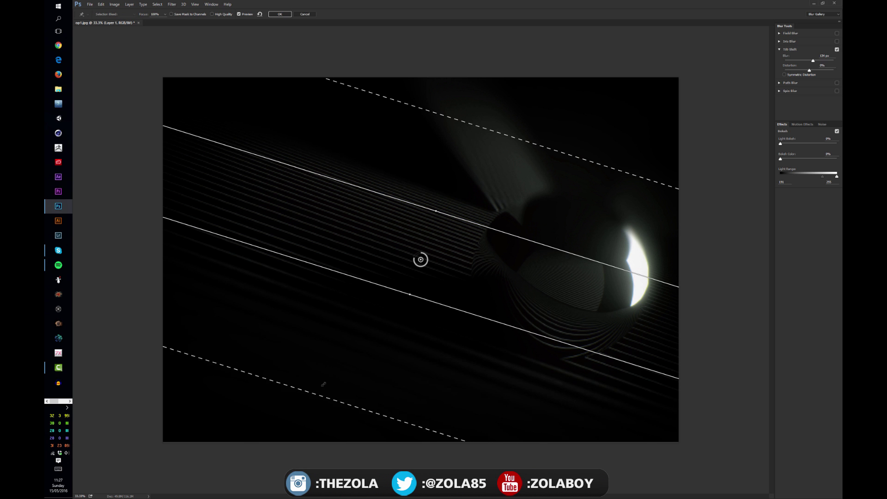
Widen the lower and upper tilt-shift transition zones, tilt the focus band slightly more, and apply the blur.
left_click_drag(287, 423, 288, 421)
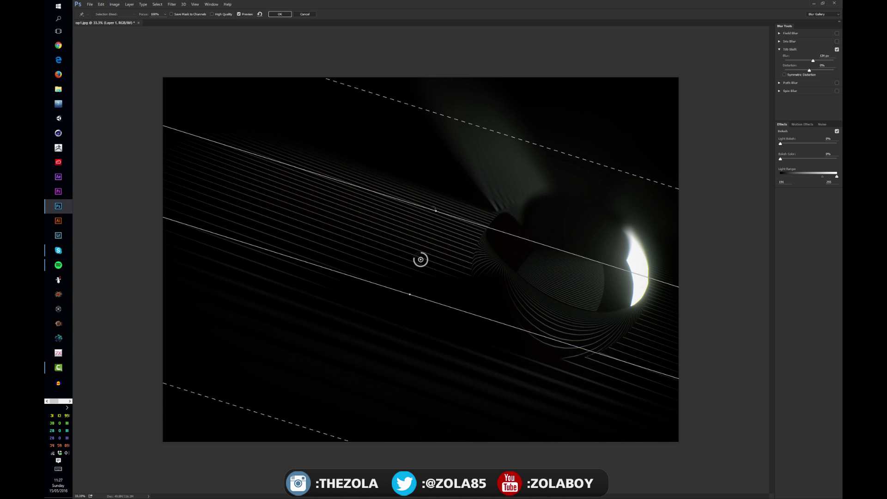
left_click_drag(435, 209, 440, 203)
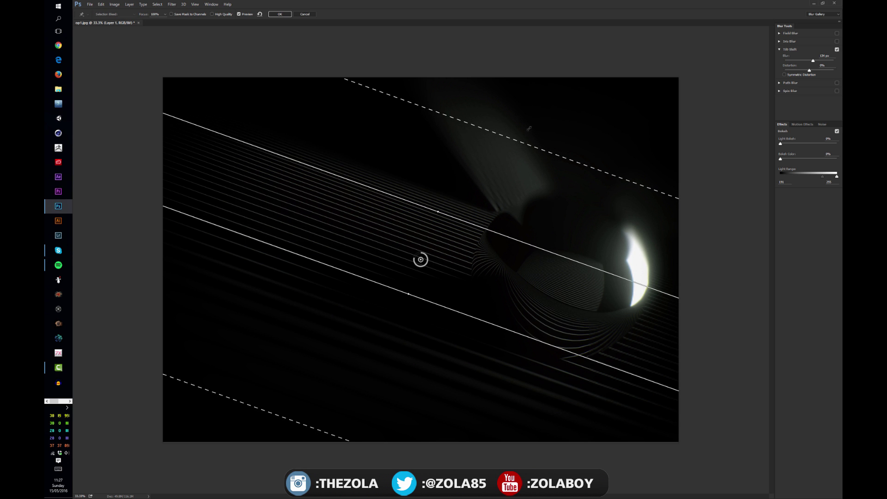
left_click_drag(529, 128, 568, 86)
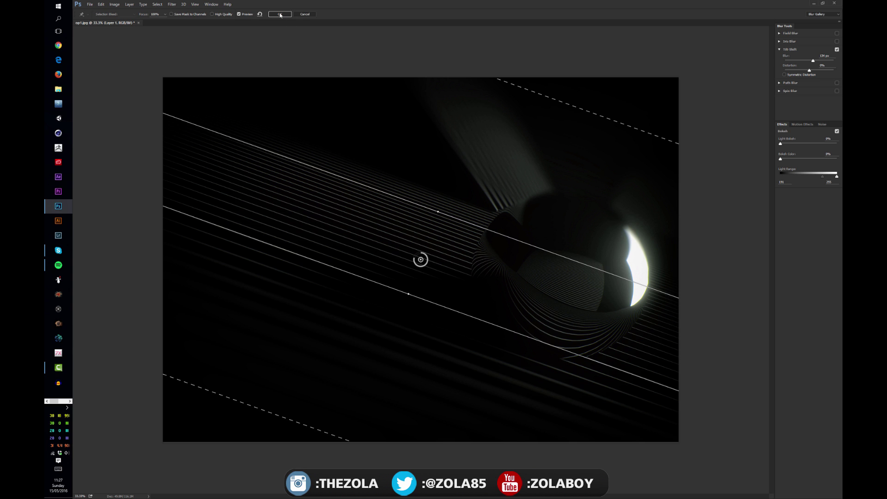
left_click(280, 15)
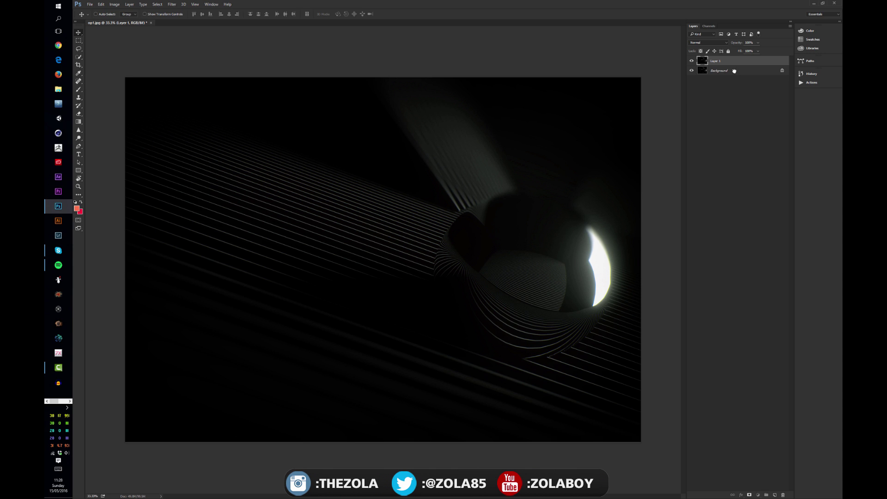
Add a layer mask to the blurred layer and paint black over the sphere to mask out its blur.
left_click(749, 495)
key("b")
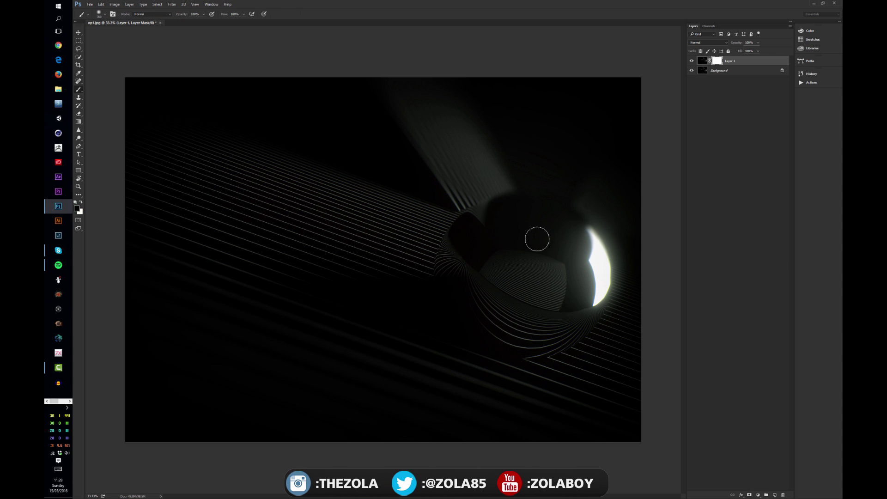
mouse_move(537, 239)
left_mouse_down()
mouse_move(502, 224)
mouse_move(477, 230)
mouse_move(537, 216)
mouse_move(517, 216)
mouse_move(556, 228)
mouse_move(588, 266)
mouse_move(560, 217)
mouse_move(589, 263)
mouse_move(582, 229)
mouse_move(620, 285)
mouse_move(561, 318)
mouse_move(585, 303)
mouse_move(475, 326)
mouse_move(458, 254)
left_mouse_up()
Delete the masked tilt-shift layer above the Background.
left_click(736, 72)
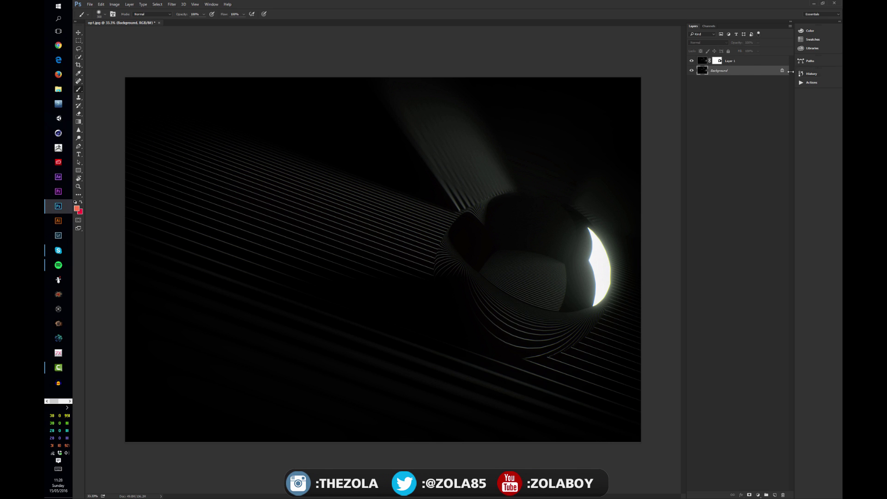
left_click(752, 63)
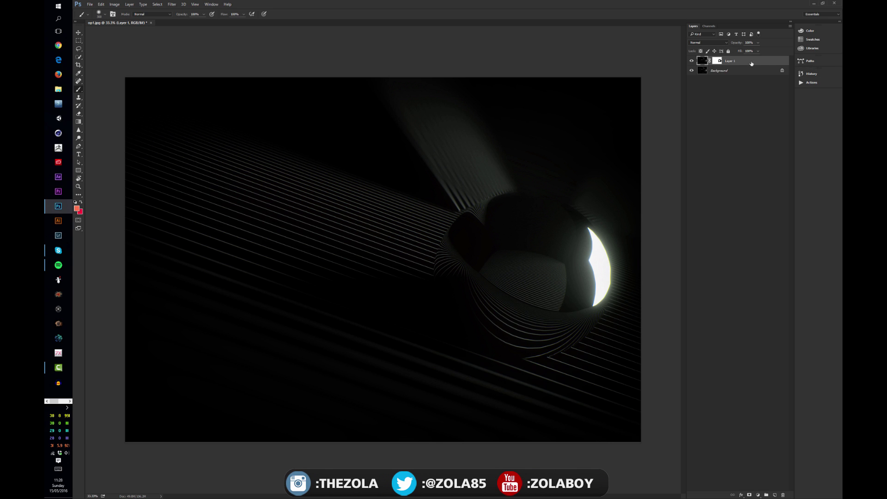
key("Delete")
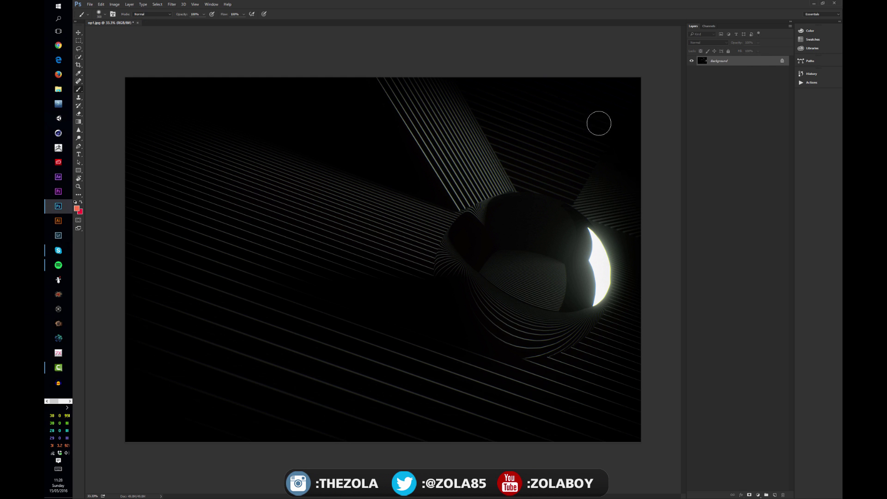
Duplicate the Background layer to a new layer.
left_click(183, 4)
mouse_move(172, 4)
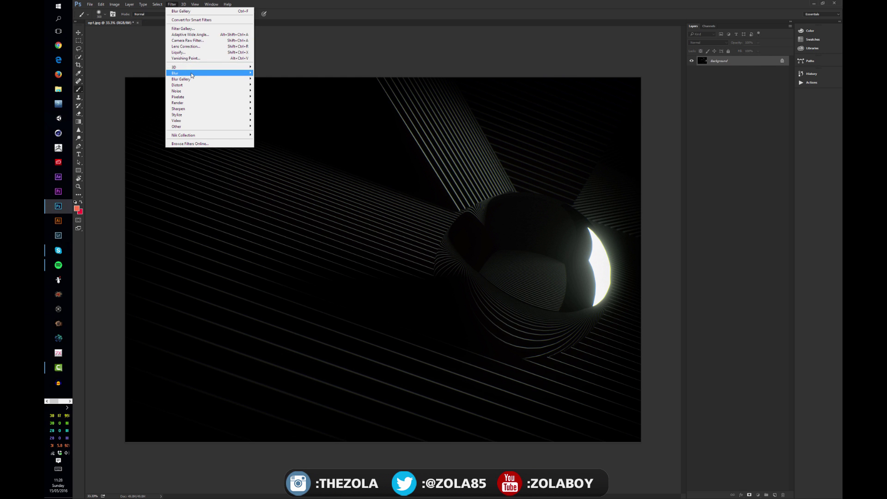
left_click(753, 82)
key("ctrl+j")
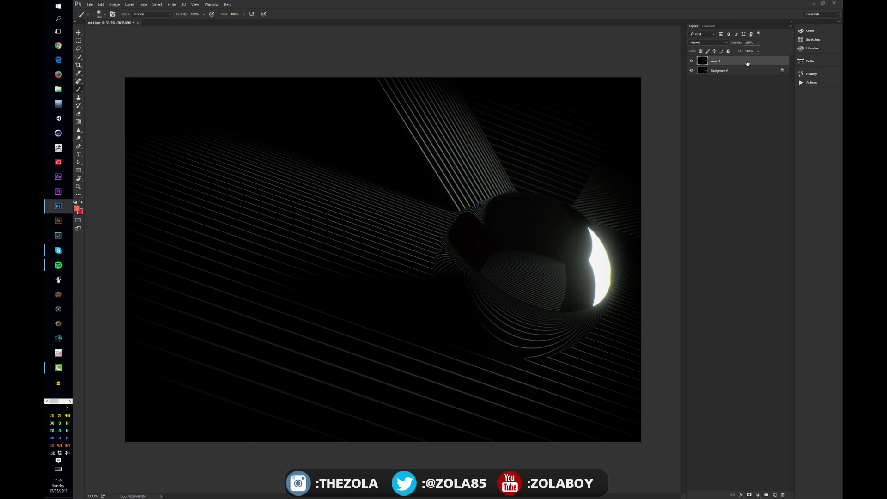
Start a Field Blur with a 227 px pin over the upper-left lines and add a nearly unblurred pin at the sphere's left edge.
left_click(171, 4)
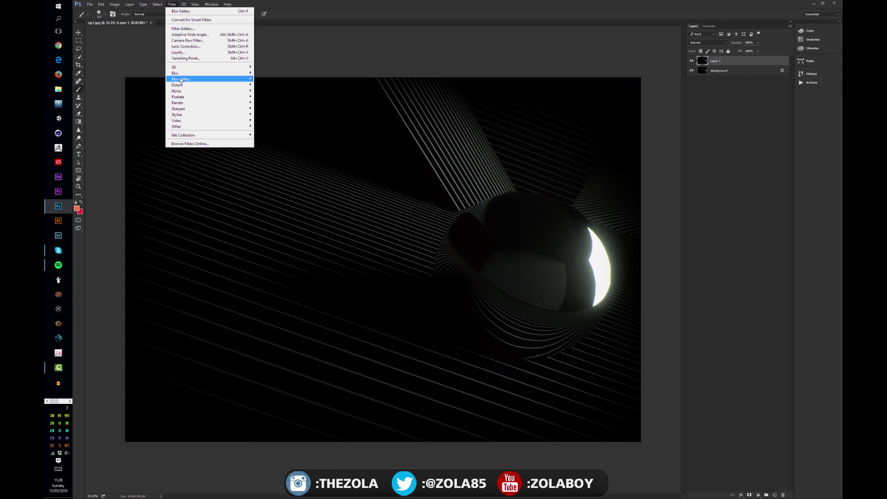
left_click(159, 79)
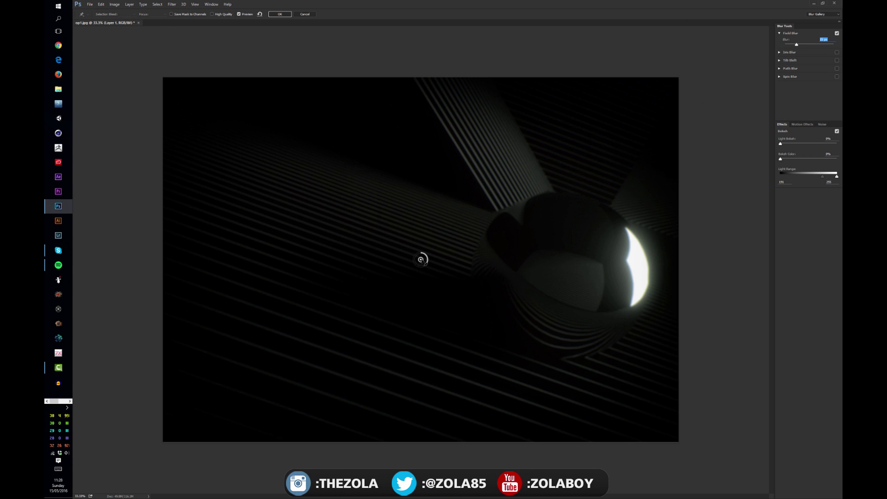
left_click_drag(425, 264, 358, 210)
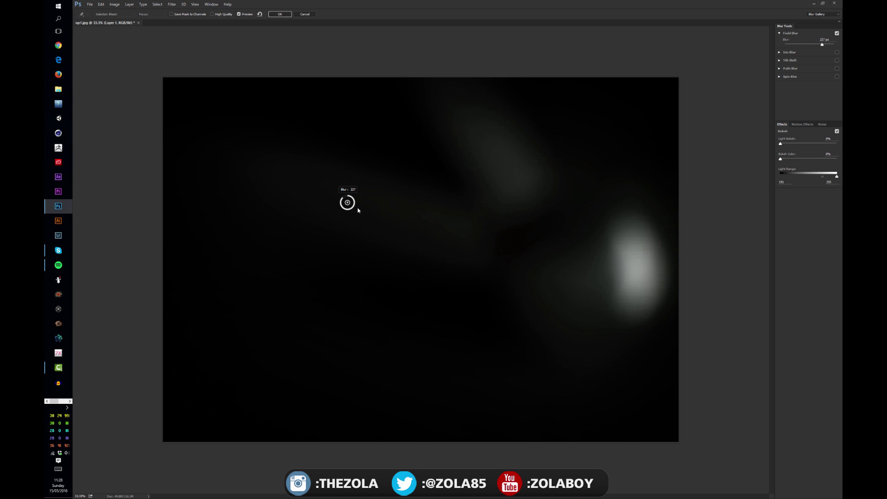
left_click(575, 265)
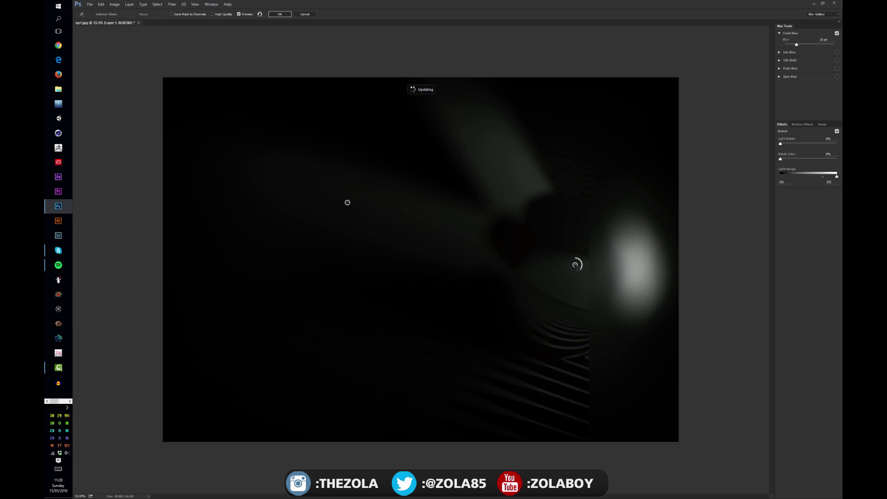
left_click_drag(575, 264, 584, 269)
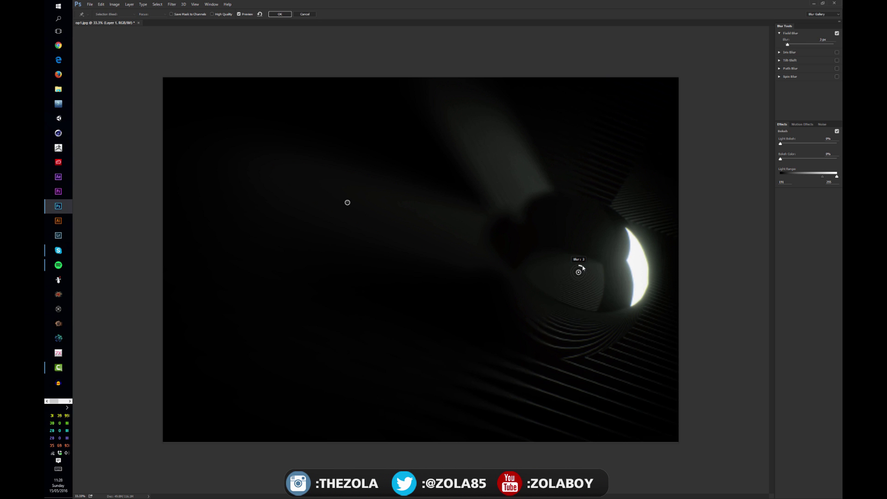
left_click_drag(577, 272, 498, 243)
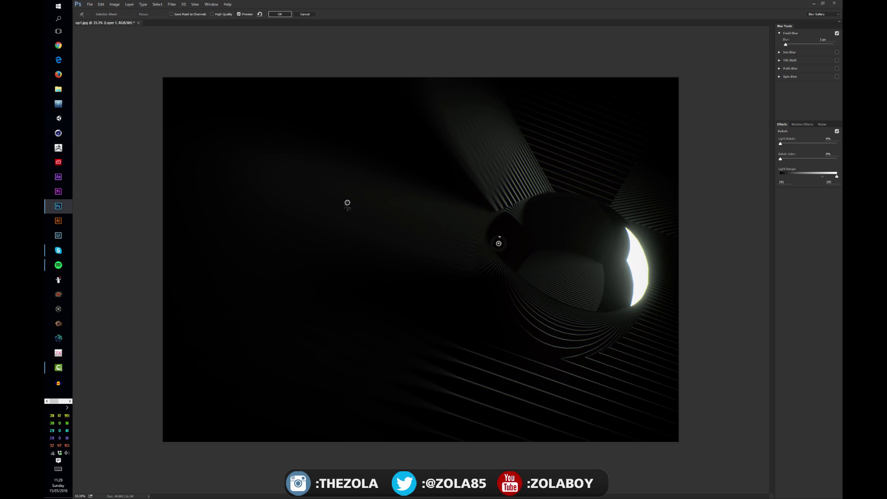
Move the strong blur pin toward the image's upper-left corner and add a weaker blur pin midway along the lines toward the sphere.
left_click(233, 147)
left_click(379, 203)
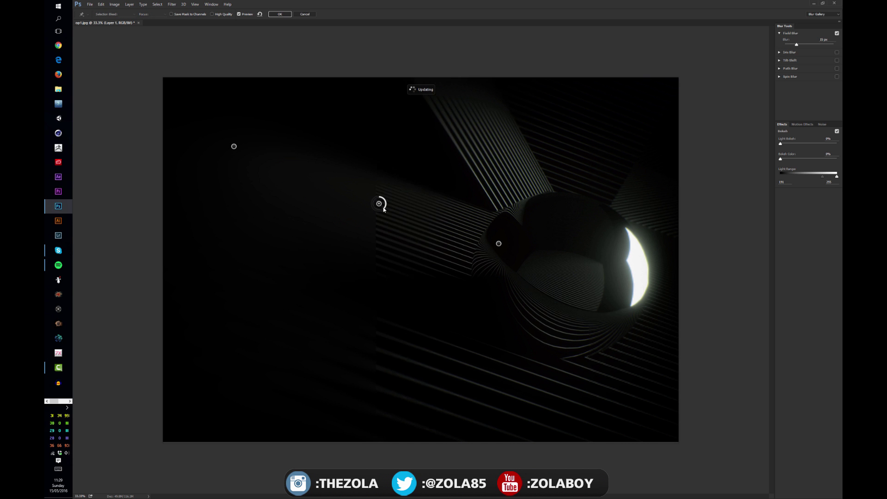
left_click_drag(383, 209, 387, 204)
Add a moderate blur pin in the image's upper-right area and a nearly unblurred pin at the sphere's upper-right edge, applying the Field Blur.
left_click(624, 130)
left_click_drag(629, 138, 622, 139)
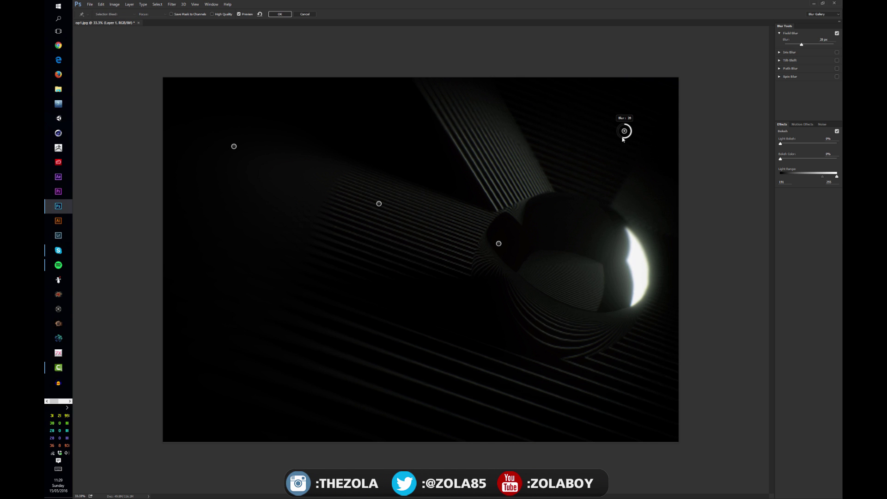
left_click(613, 218)
left_click_drag(622, 215, 617, 211)
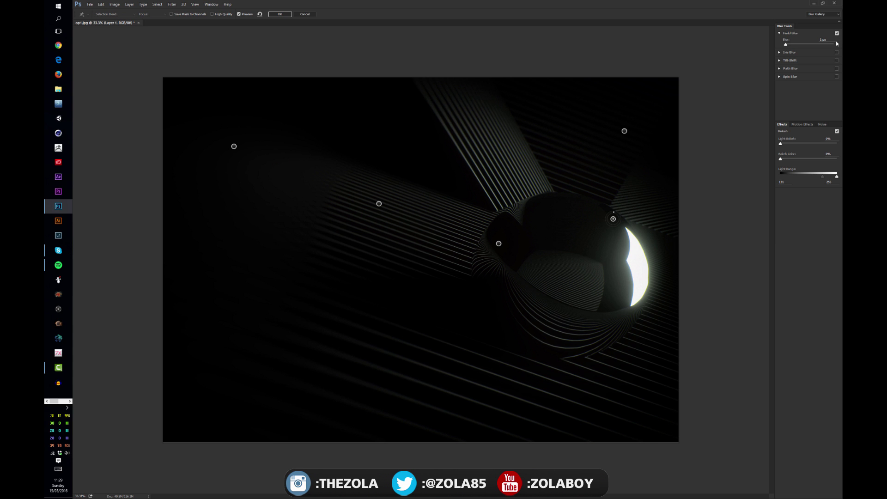
left_click(279, 13)
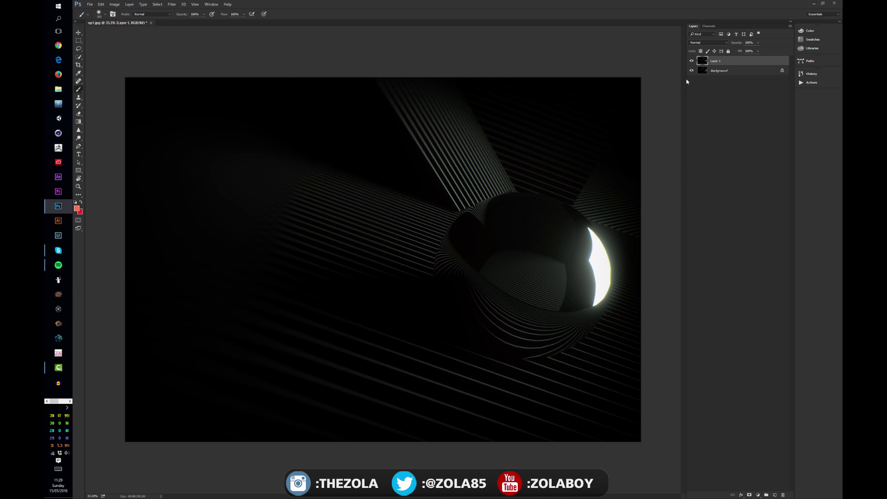
Hide the field-blurred layer and duplicate the Background layer.
left_click(691, 62)
left_click(720, 70)
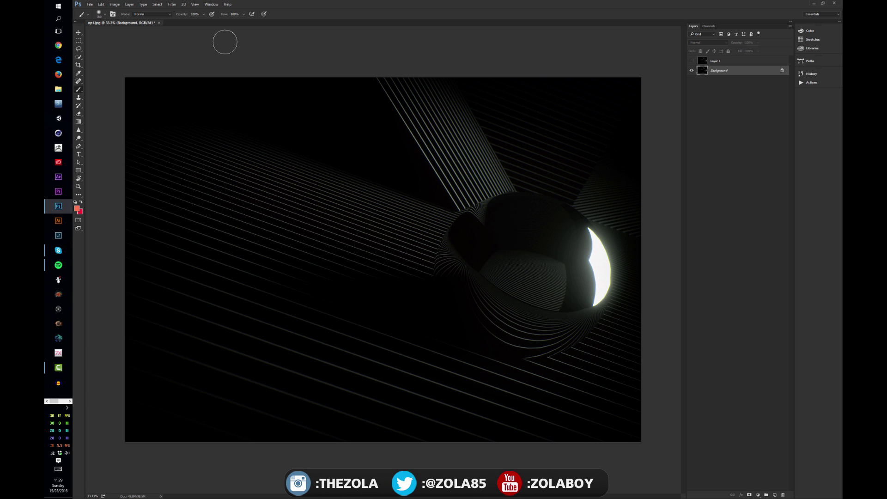
key("ctrl+j")
Try the Polar Coordinates filter with Rectangular to Polar on the Background copy layer, and undo it.
left_click(171, 4)
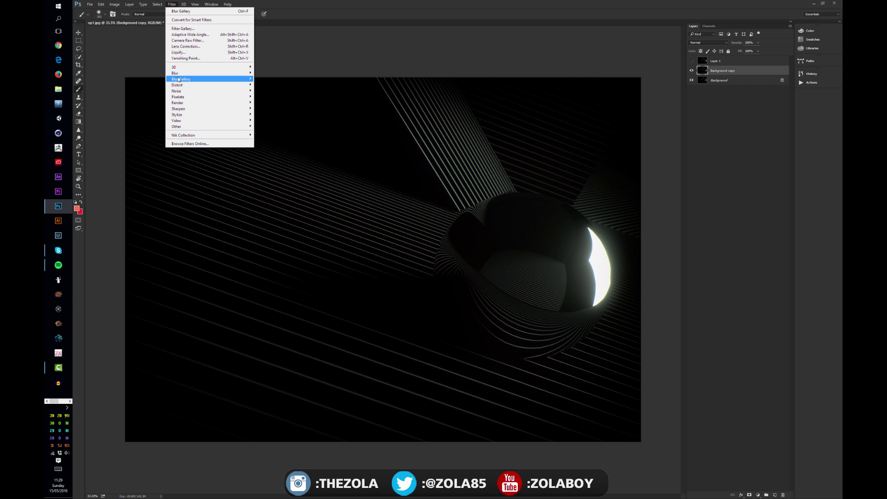
mouse_move(181, 87)
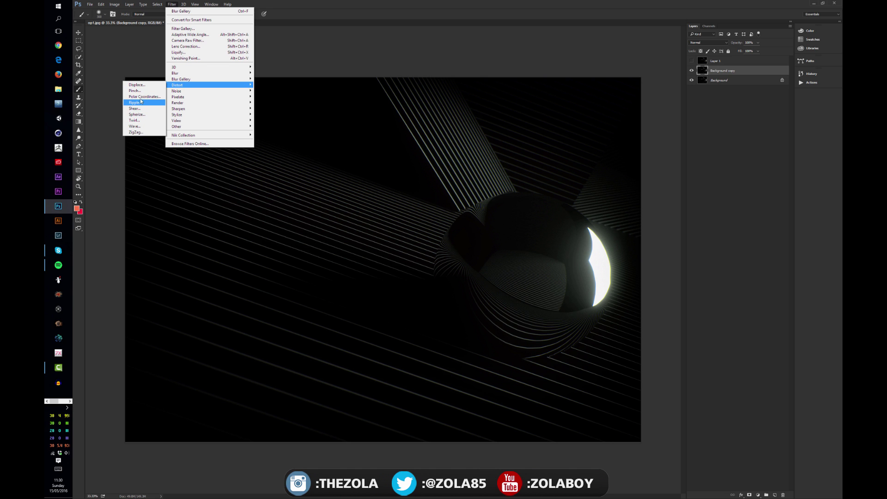
left_click(143, 97)
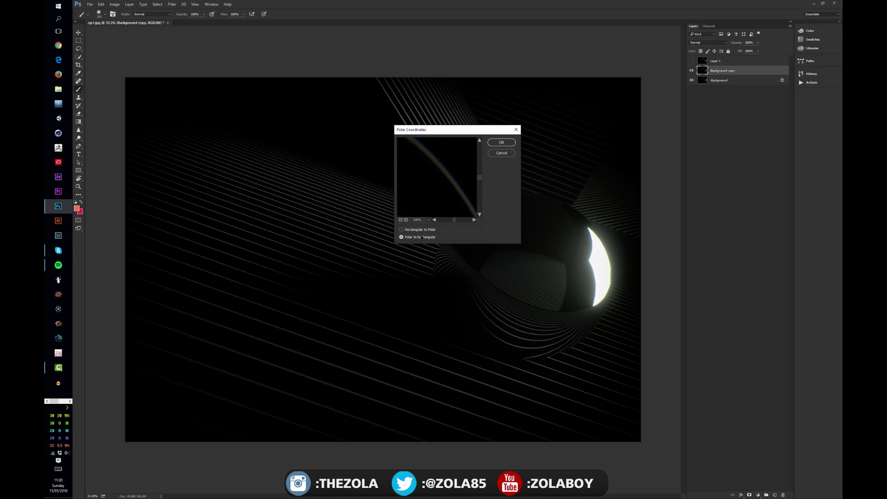
left_click(400, 220)
left_click(400, 220)
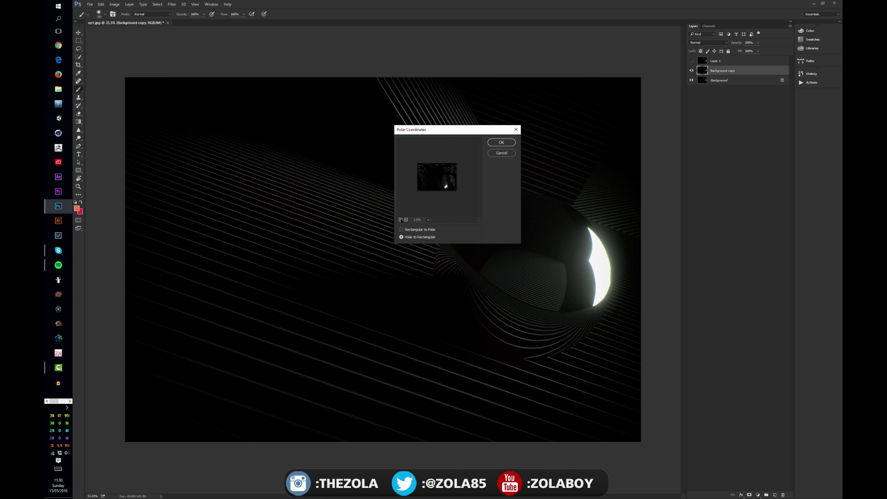
left_click(406, 219)
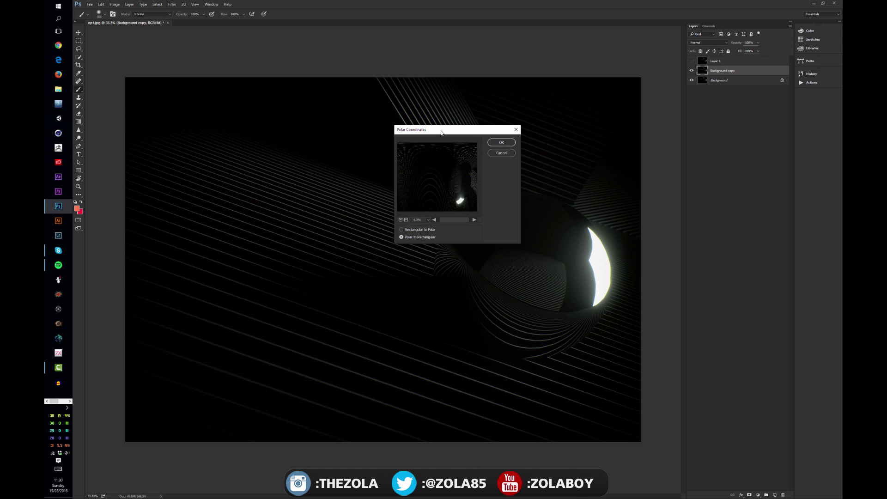
left_click_drag(442, 132, 363, 115)
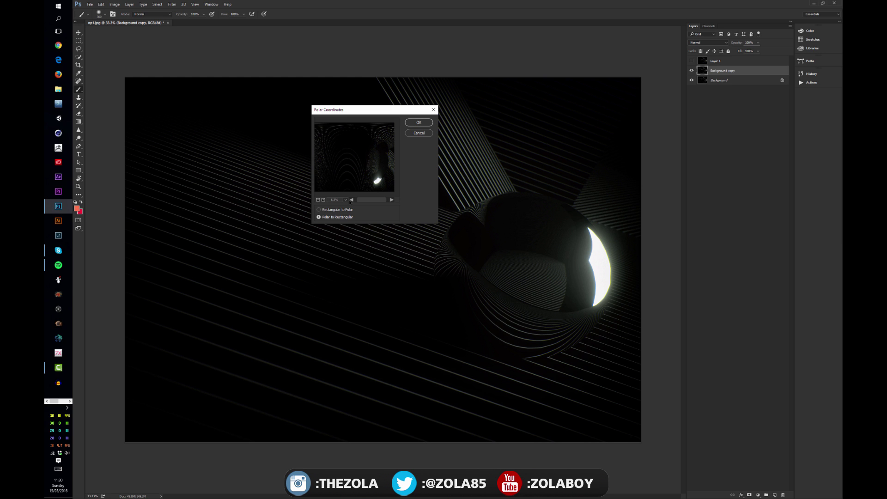
left_click(319, 210)
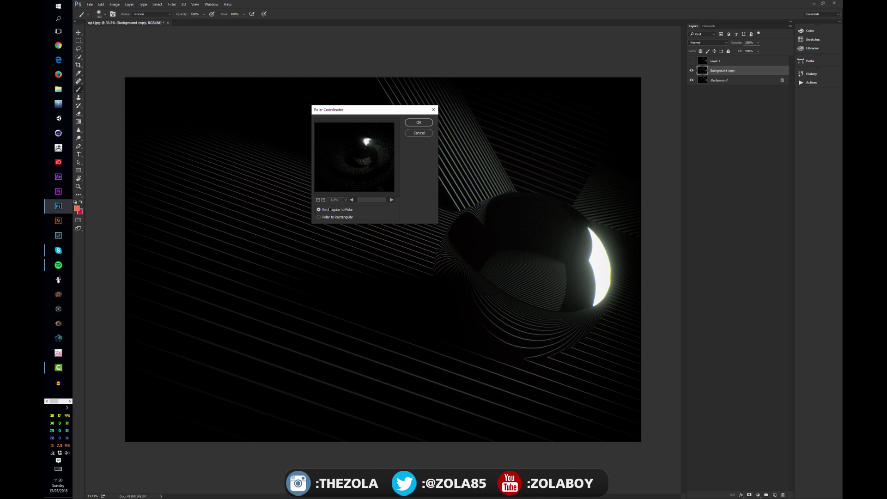
key("Return")
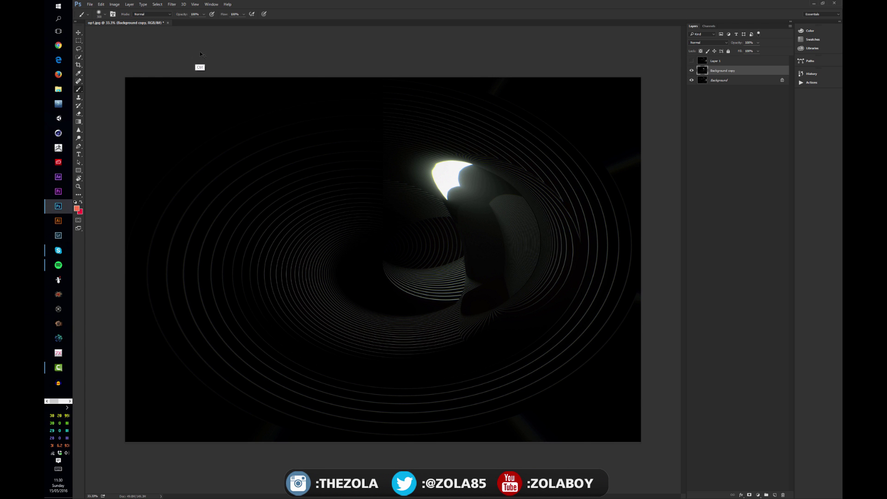
key("ctrl+z")
Try the Twirl filter with a reduced angle on the Background copy layer, and undo it.
left_click(172, 4)
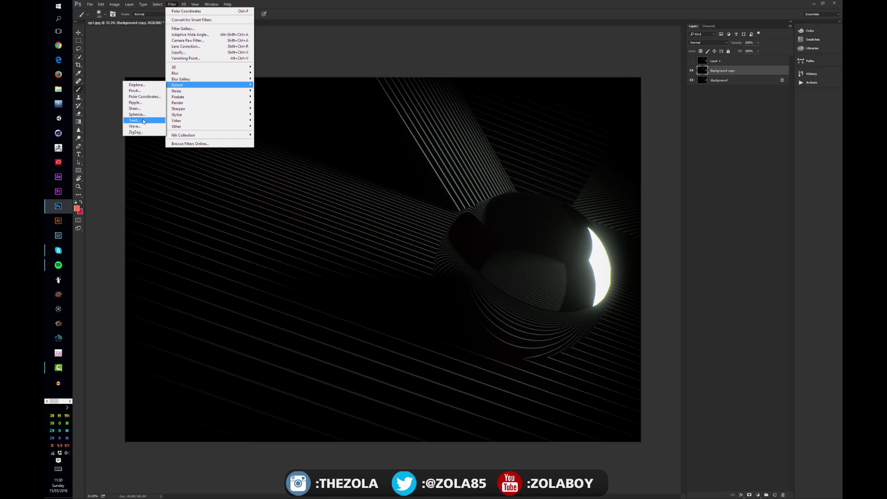
left_click(134, 121)
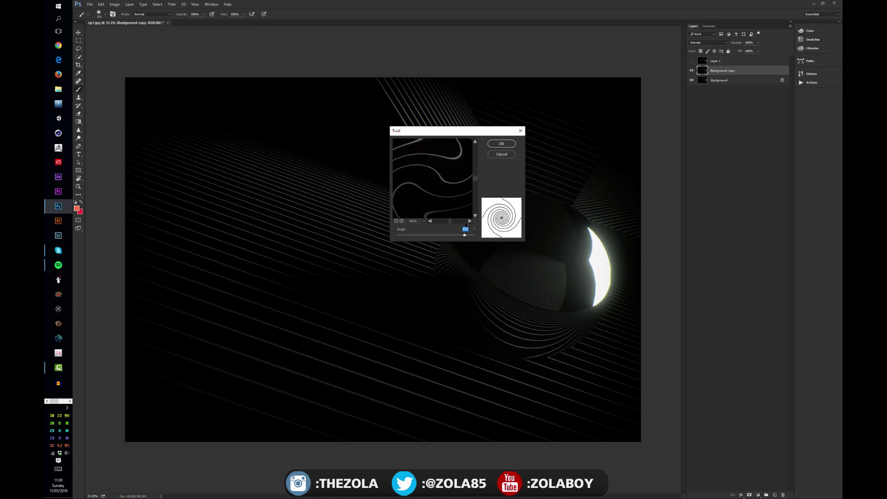
mouse_move(464, 236)
left_mouse_down()
mouse_move(437, 236)
mouse_move(447, 238)
left_mouse_up()
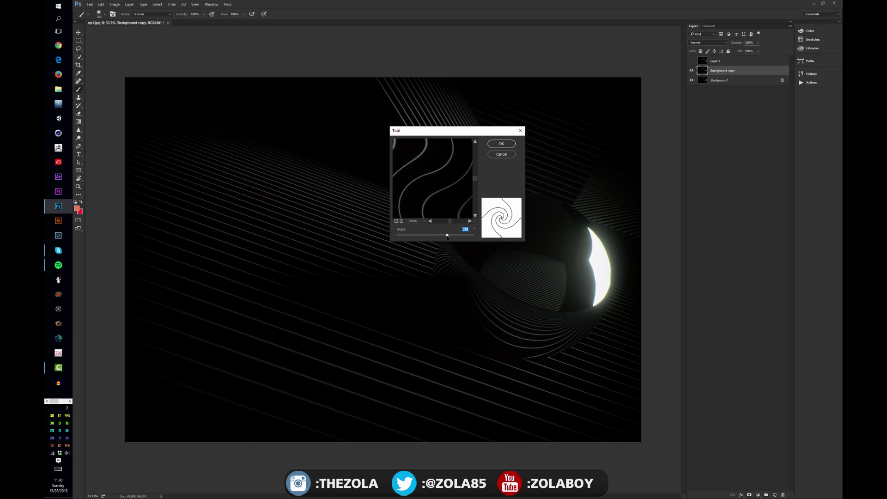
left_click(396, 222)
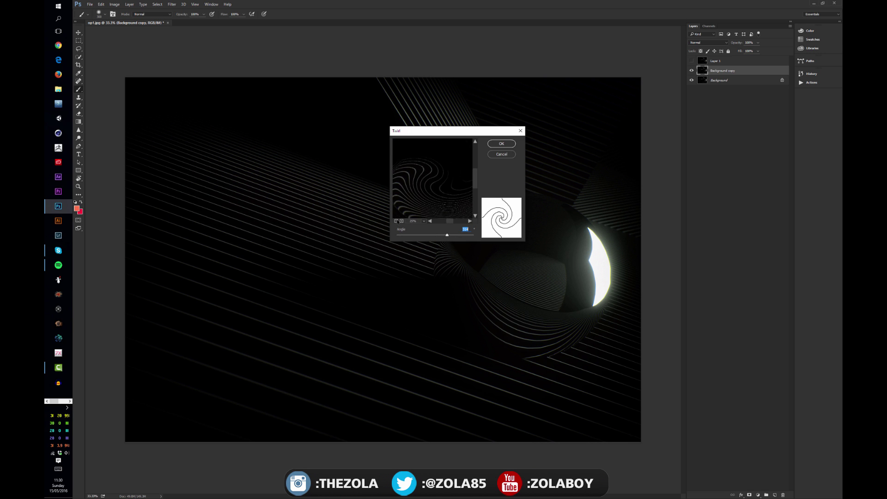
left_click(396, 221)
left_click(503, 145)
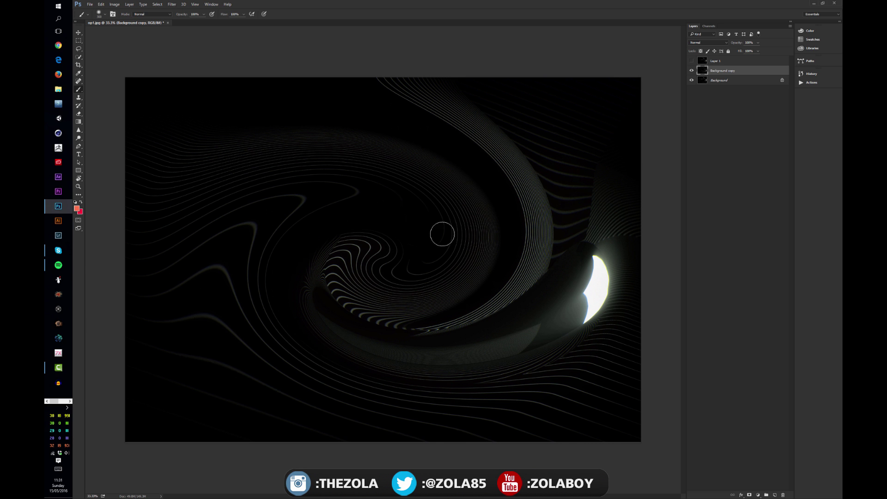
key("ctrl+z")
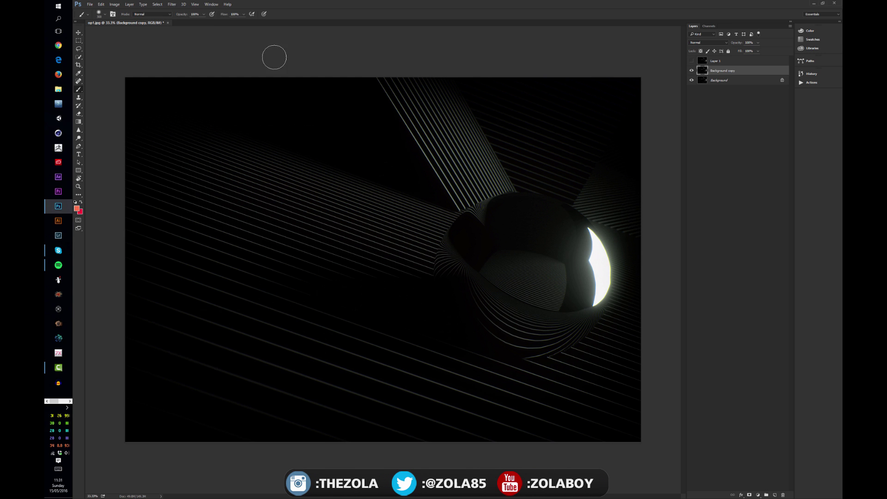
Start the Spherize filter on the Background copy layer with a strong positive amount and inspect its preview.
left_click(171, 5)
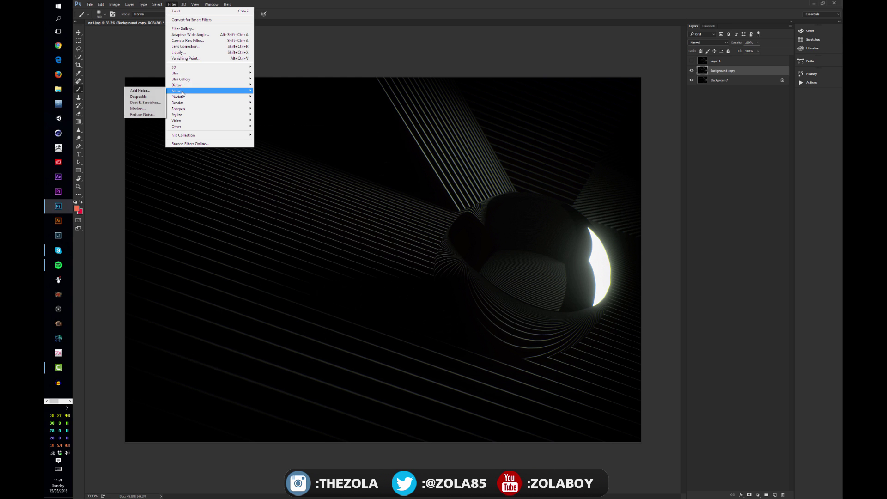
mouse_move(175, 86)
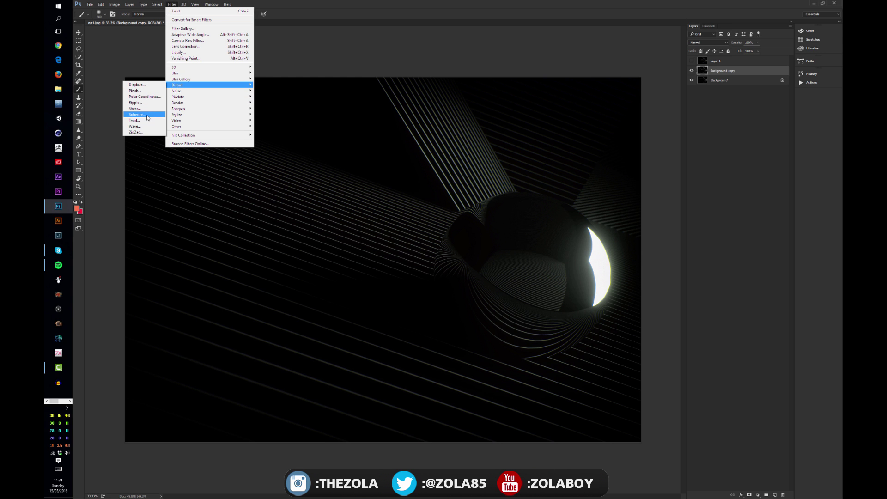
left_click(141, 114)
left_click_drag(396, 231, 459, 232)
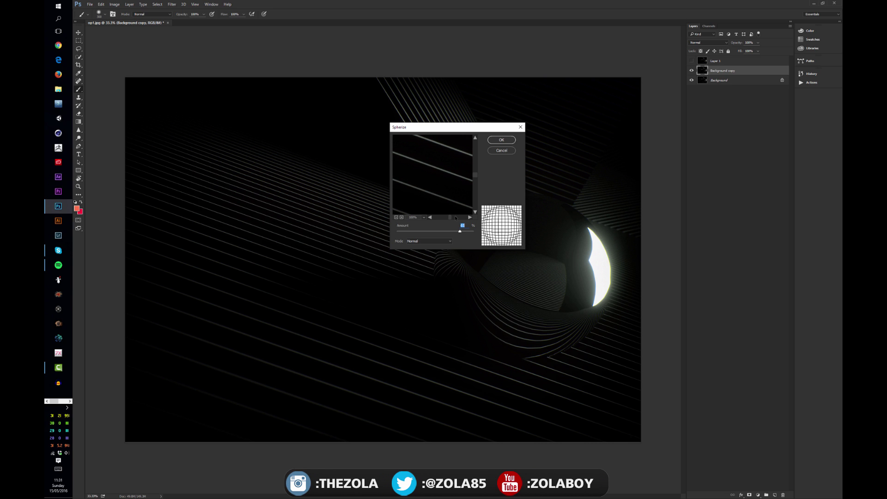
left_click_drag(455, 197, 403, 160)
Try Spherize in Normal mode after comparing Horizontal Only and Vertical Only, and undo it.
left_click(427, 241)
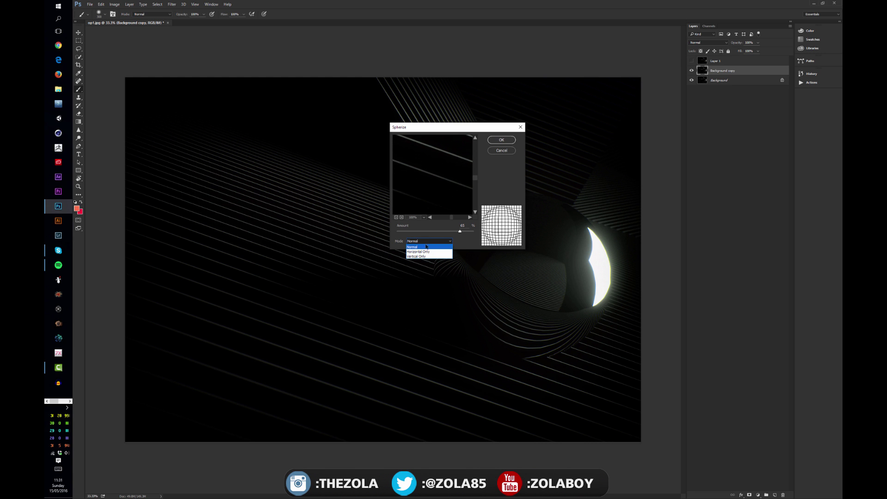
left_click(430, 252)
left_click(431, 242)
left_click(432, 256)
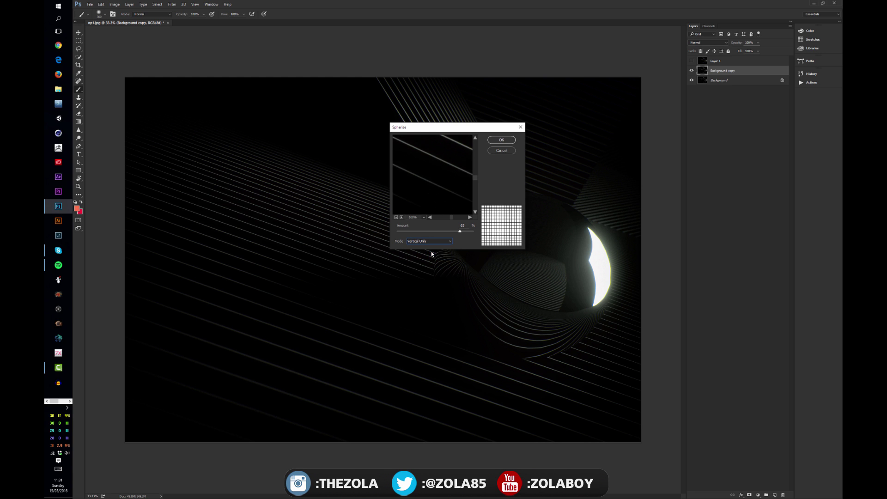
left_click(429, 241)
left_click(428, 248)
left_click(501, 140)
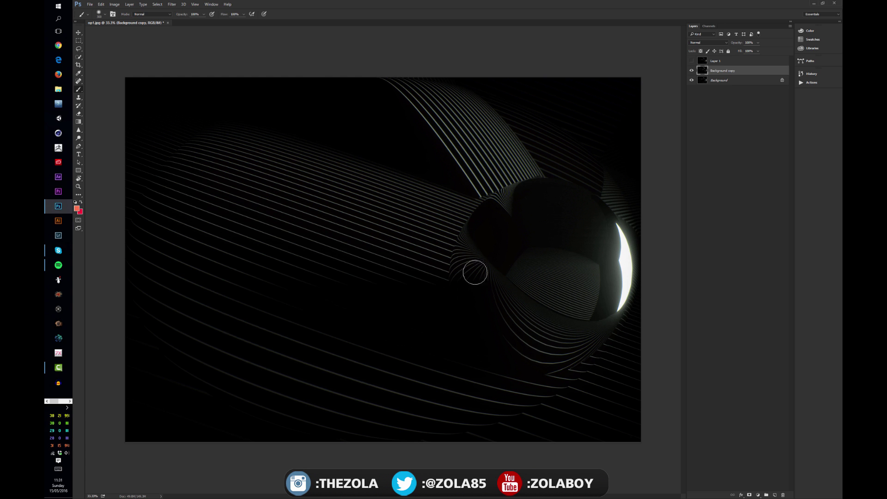
key("ctrl+z")
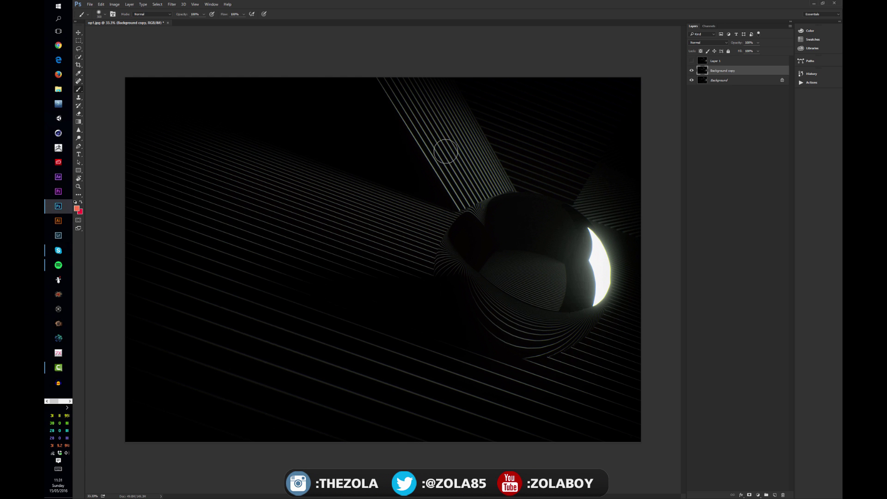
Start the Wave filter on the Background copy layer, compare the Square, Triangle and Sine types, and randomize the wave pattern.
left_click(159, 5)
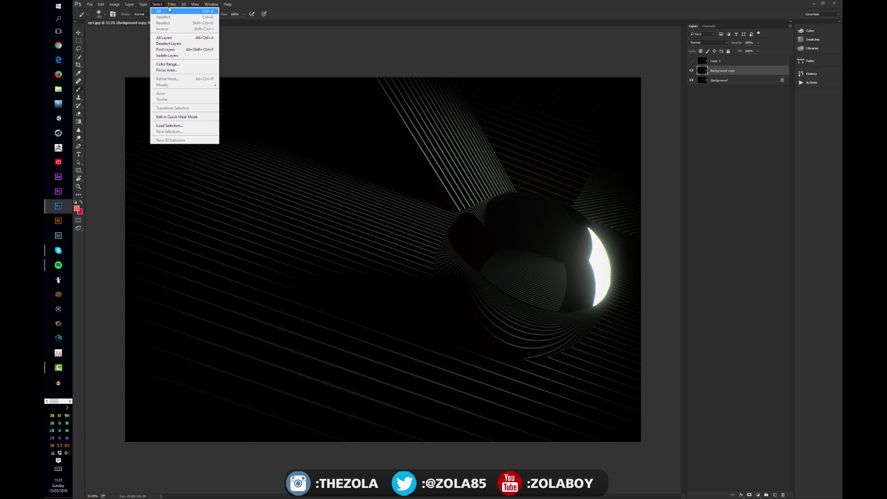
mouse_move(172, 4)
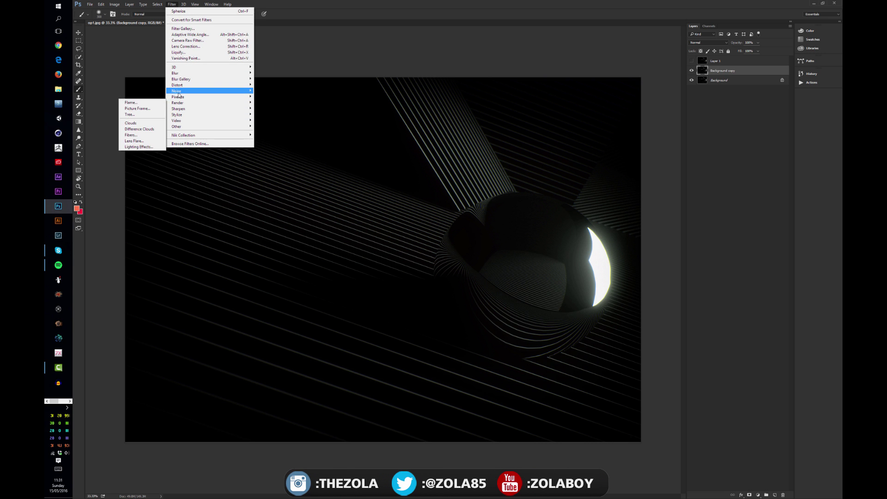
mouse_move(179, 86)
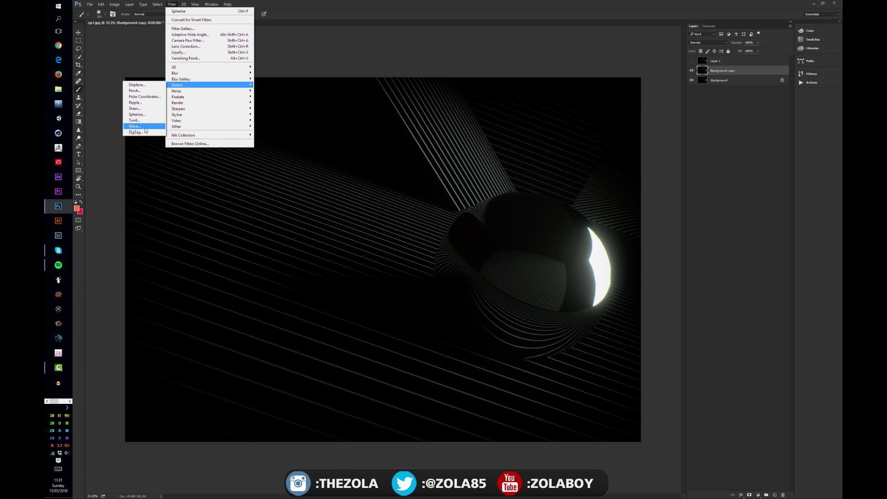
left_click(145, 128)
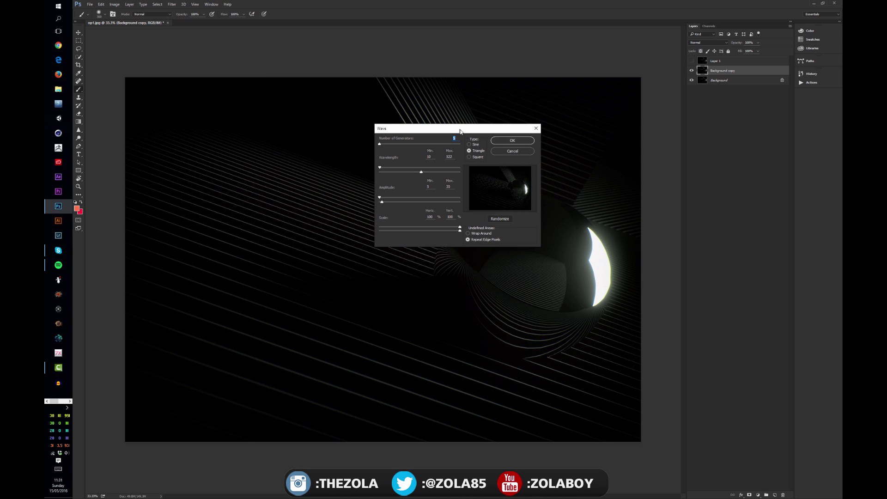
left_click_drag(459, 131, 336, 280)
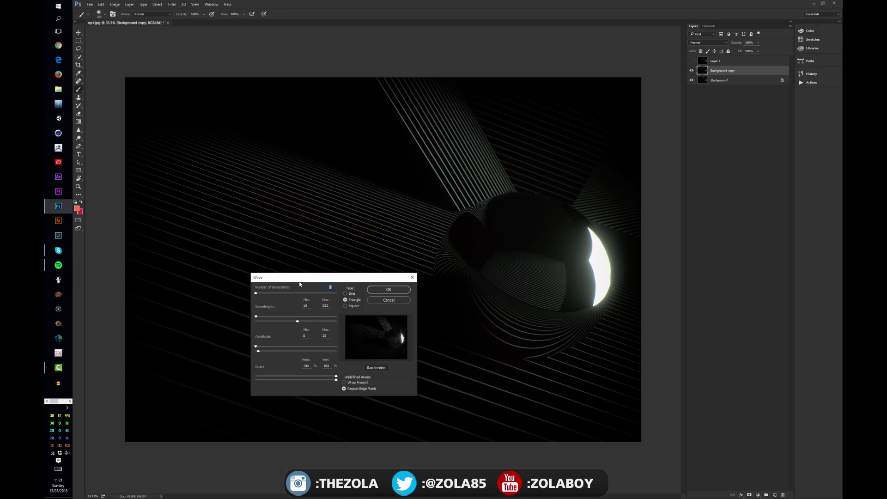
left_click_drag(256, 317, 260, 317)
left_click(345, 306)
left_click(345, 300)
left_click(345, 293)
left_click(349, 301)
left_click(375, 368)
Adjust the Wave filter's amplitude, shorten its wavelengths, raise the number of generators slightly, choose the Square type and apply it.
left_click_drag(258, 351, 293, 351)
left_click(261, 351)
left_click(270, 320)
left_click_drag(268, 321, 266, 321)
left_click_drag(258, 317, 259, 317)
left_click_drag(255, 292, 257, 293)
left_click(347, 307)
left_click(388, 290)
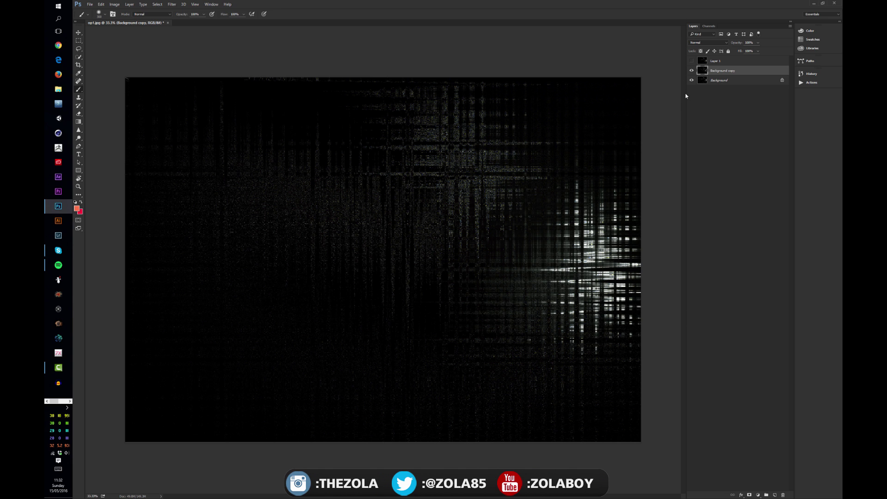
Set the Background copy layer's blend mode to Lighten and switch to the Move tool.
left_click(707, 43)
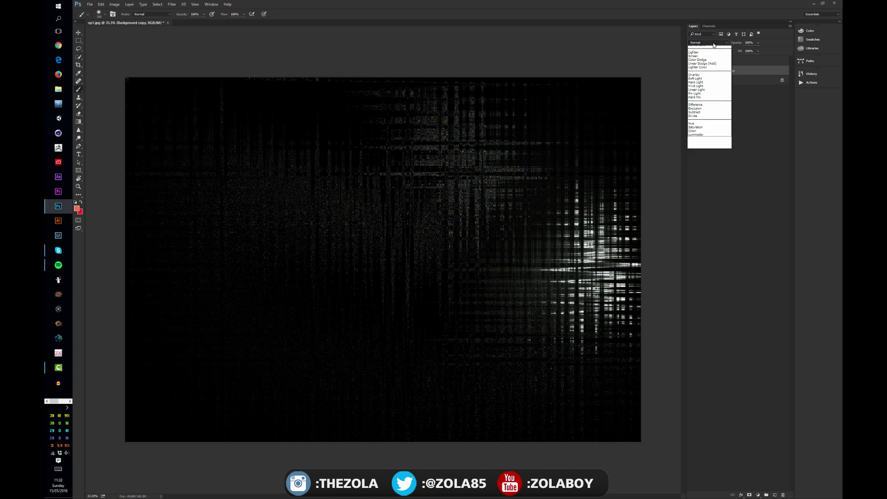
left_click(705, 82)
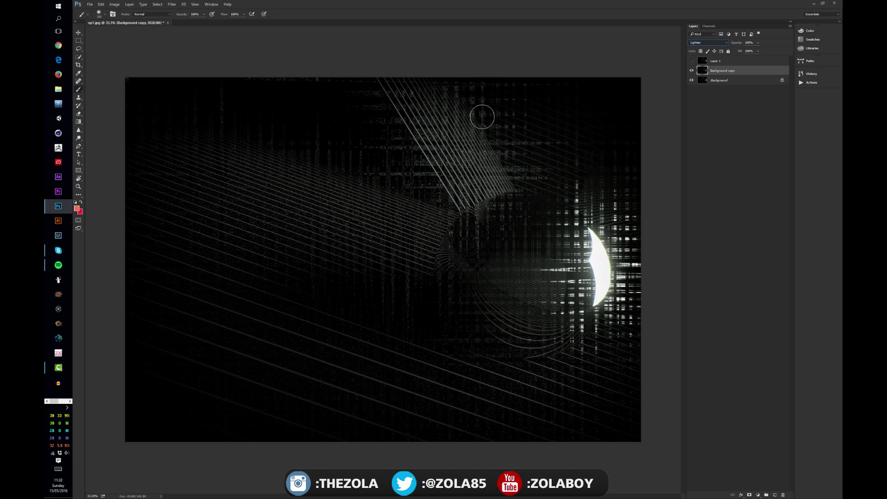
left_click(78, 32)
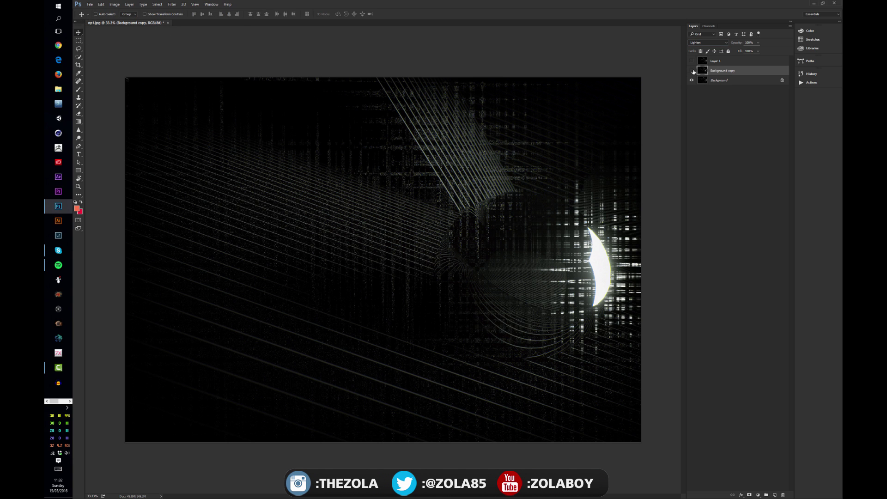
Hide the Background copy layer and duplicate the Background layer.
left_click(692, 70)
left_click(741, 79)
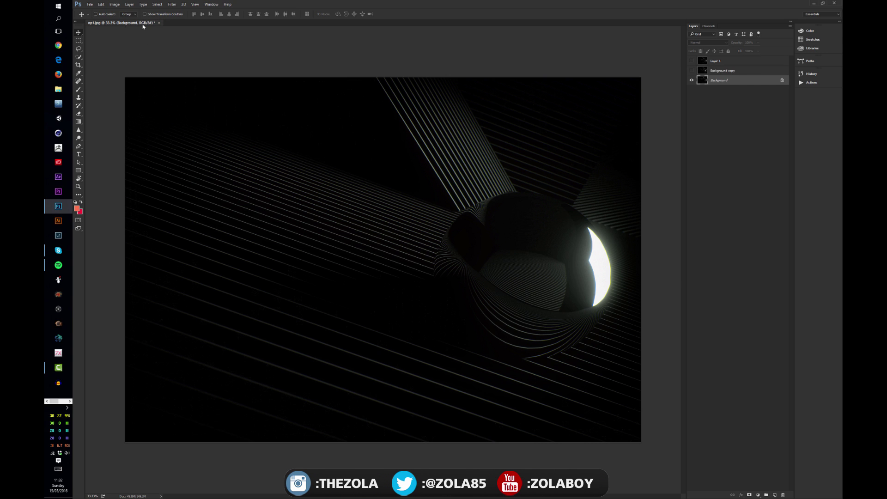
key("ctrl+j")
Apply Add Noise to the Background copy 2 layer with about 28% Uniform, Monochromatic noise.
left_click(172, 4)
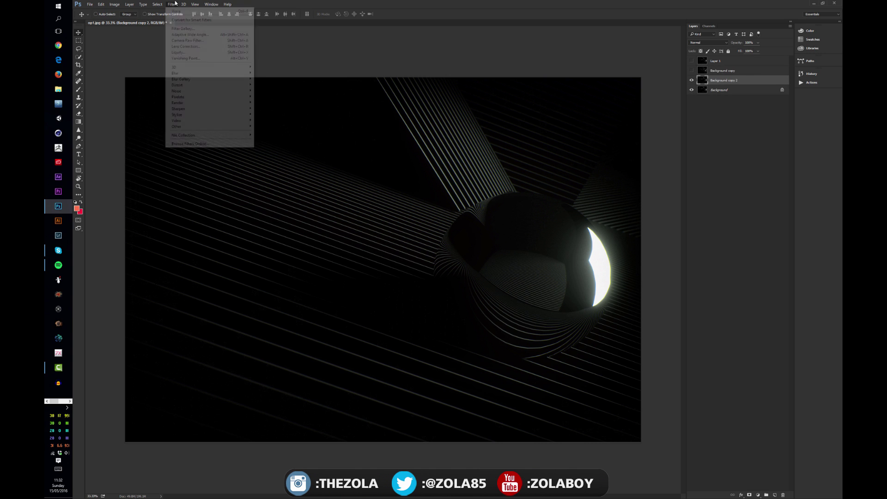
mouse_move(193, 97)
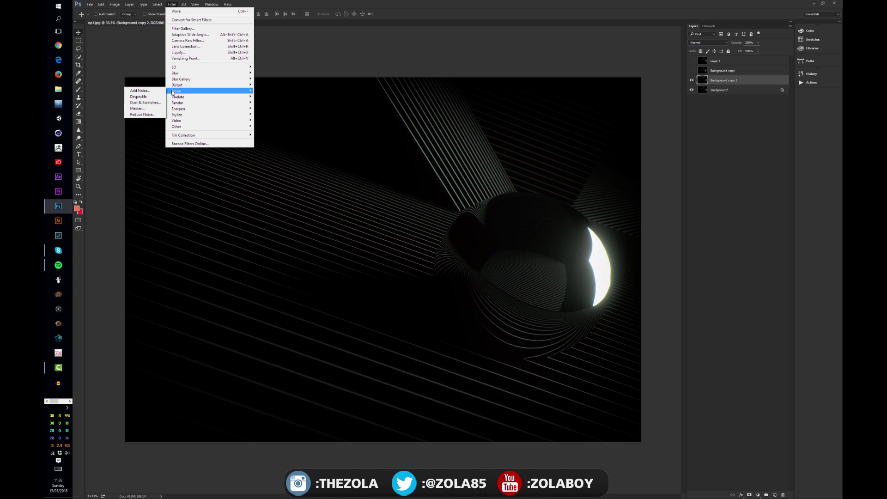
left_click(161, 92)
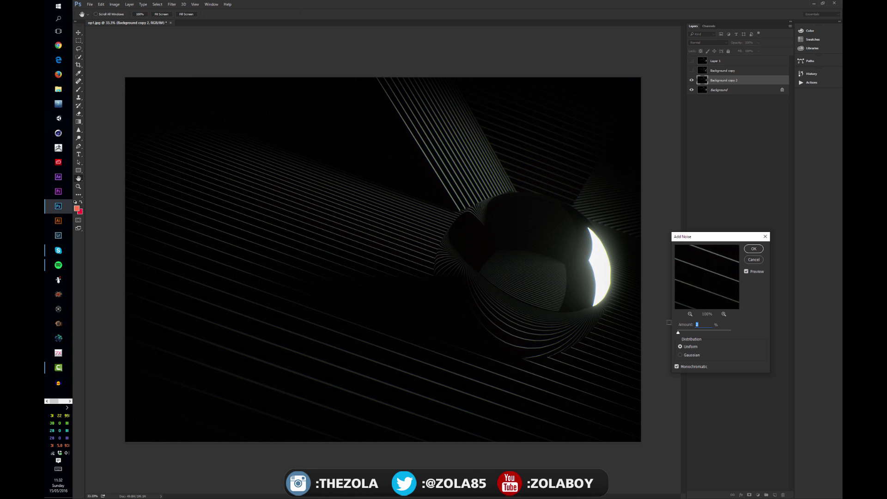
left_click_drag(677, 332, 694, 335)
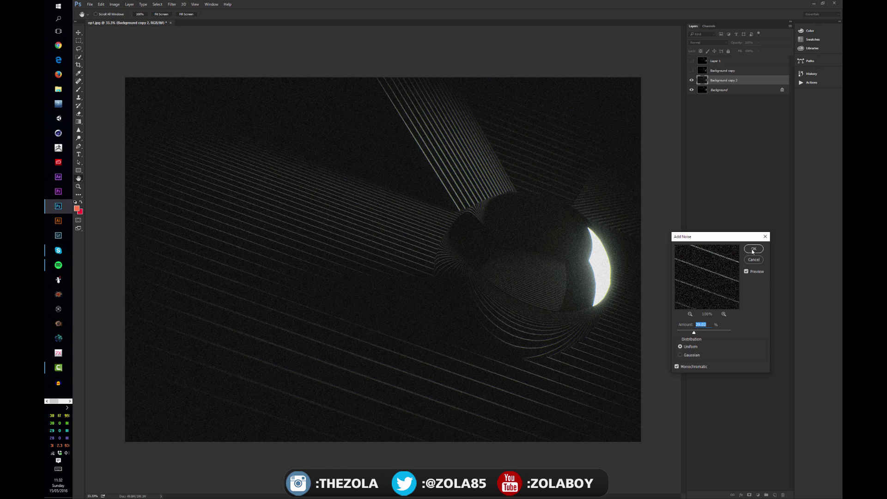
left_click(753, 250)
Inspect the grain up close and lower the Background copy 2 layer's opacity to 28%.
key("ctrl+plus")
key("ctrl+plus")
key("ctrl+plus")
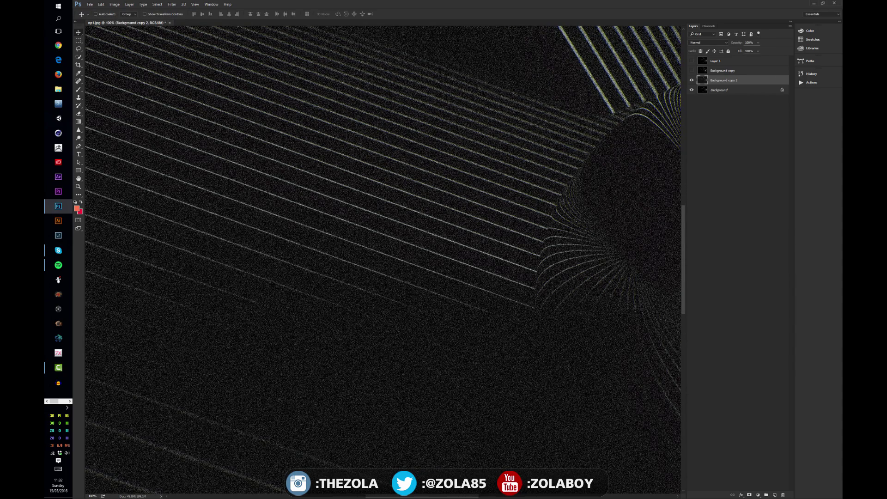
key("ctrl+minus")
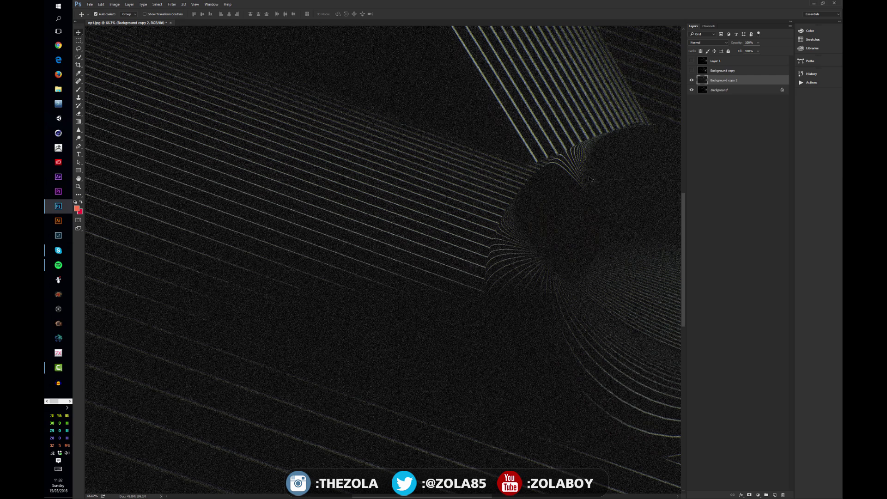
left_click(758, 43)
left_click_drag(759, 50, 738, 51)
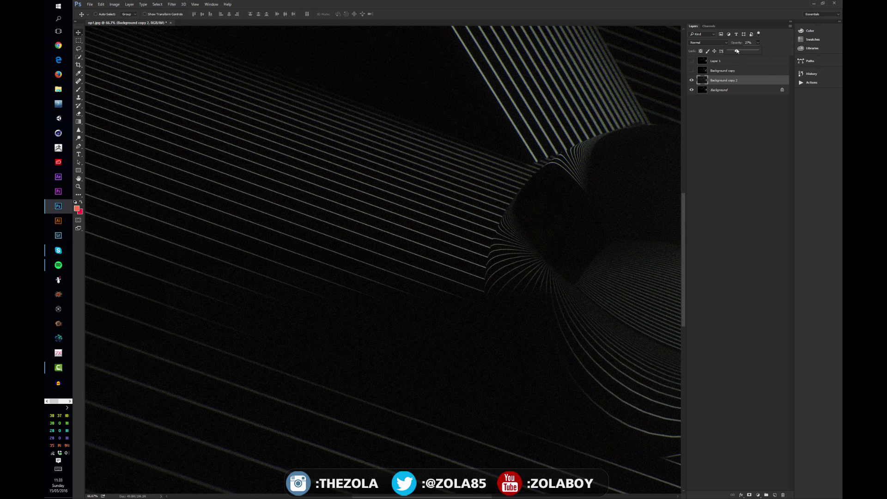
key("ctrl+minus")
key("ctrl+minus")
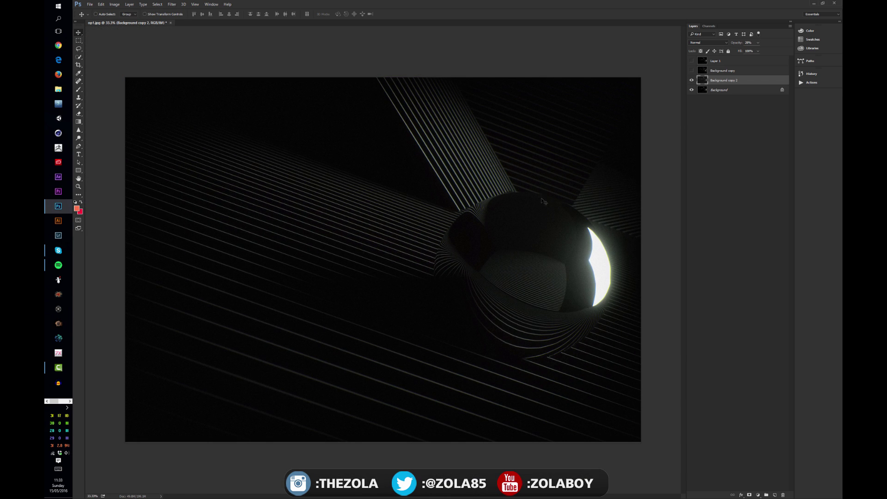
Toggle the Background layer's visibility and examine how the faint noise looks over the image.
left_click(691, 89)
left_click(692, 90)
key("ctrl+plus")
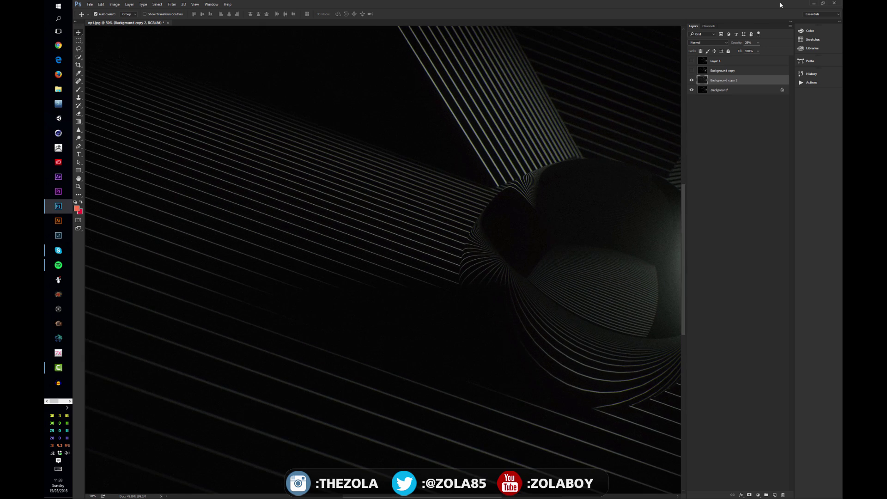
key("ctrl+minus")
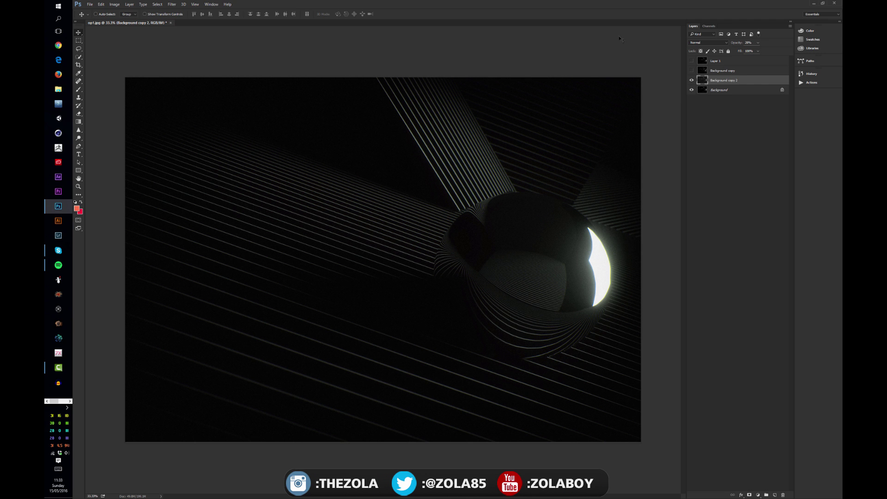
Stamp all visible layers into a new merged layer above Background copy 2.
left_click(175, 5)
left_click(754, 122)
left_click(730, 81)
key("ctrl+shift+alt+e")
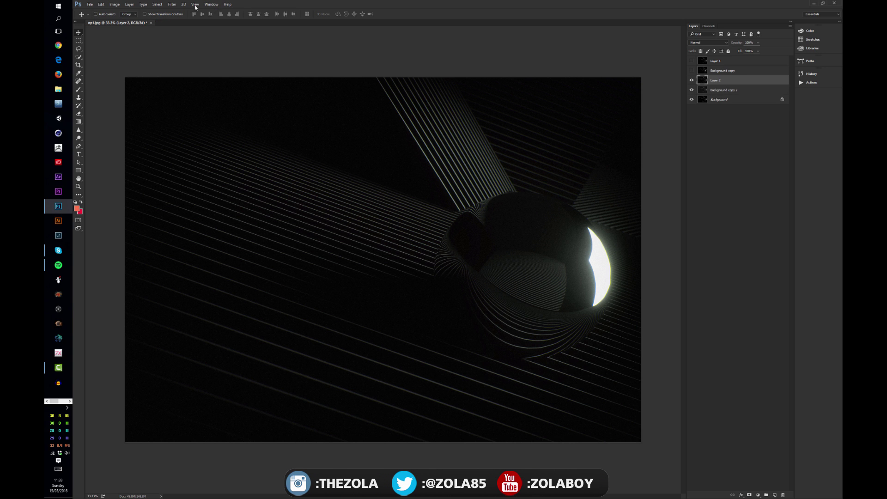
Try the Mosaic filter on Layer 2 with different cell sizes and apply it at the smallest cell size.
left_click(175, 5)
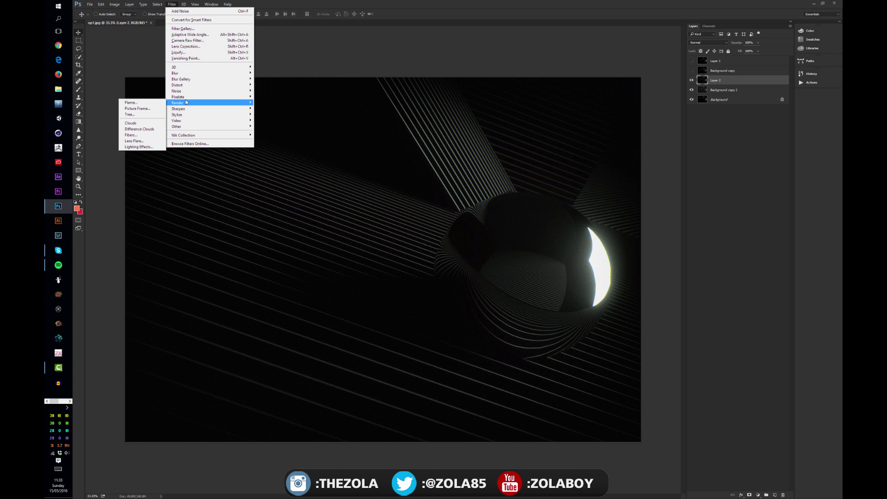
mouse_move(181, 92)
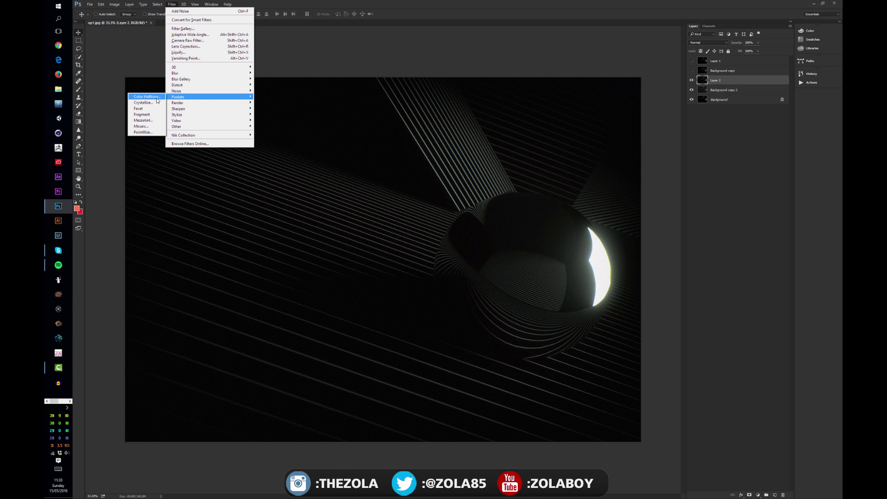
left_click(148, 127)
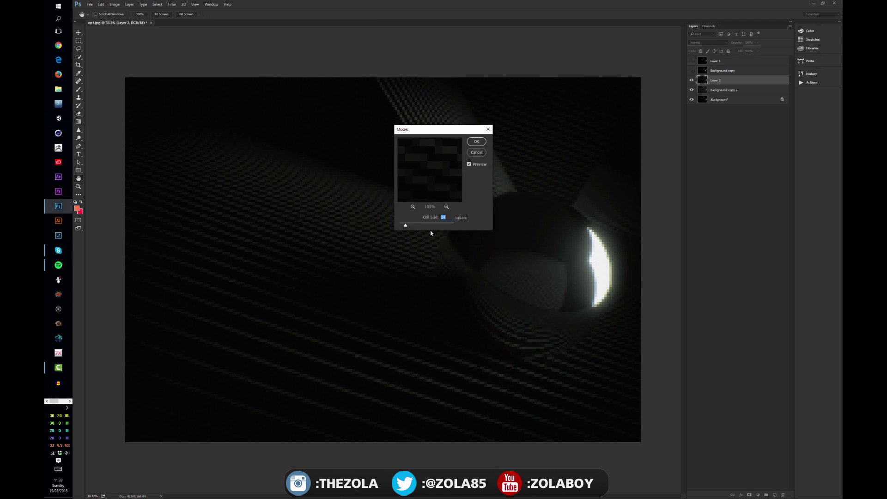
left_click_drag(424, 227, 404, 225)
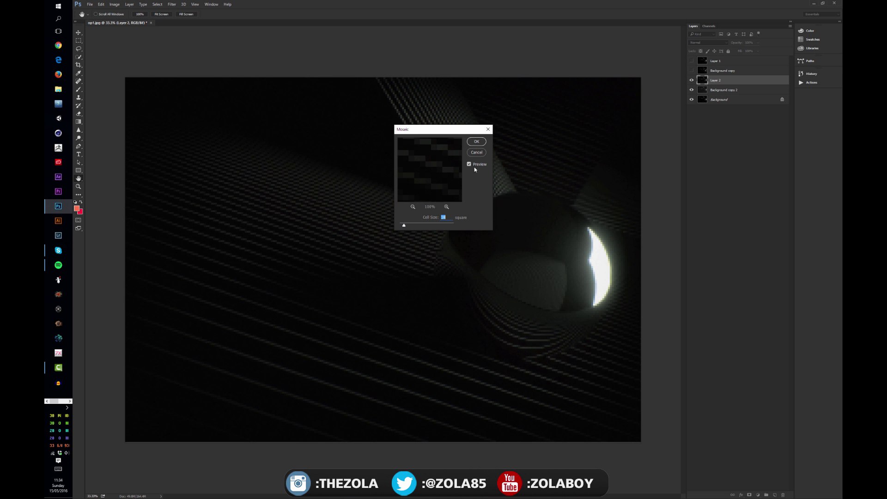
left_click_drag(405, 226, 400, 226)
left_click(477, 141)
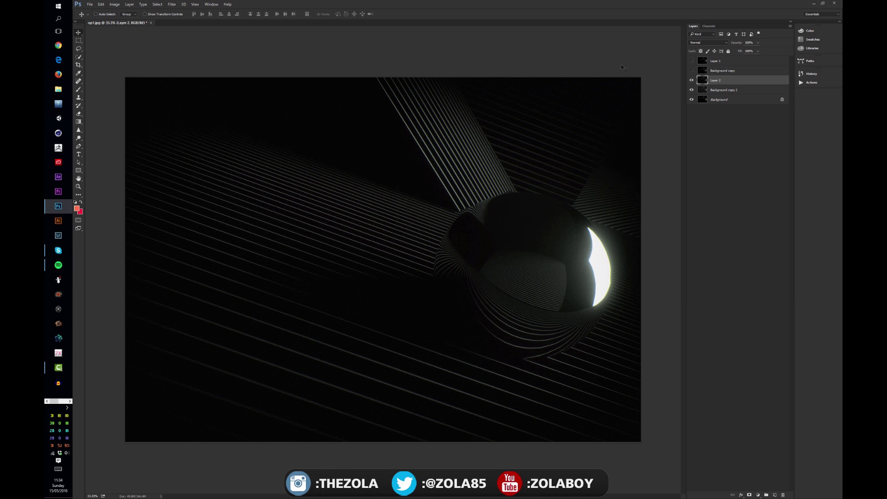
Try the Pointillize filter on Layer 2 at the smallest cell size, inspect the result, and delete the layer.
left_click(180, 5)
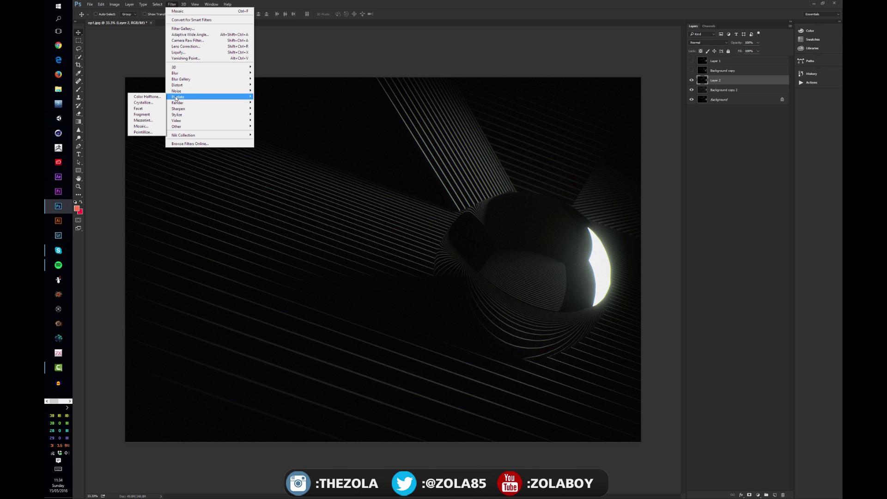
left_click(152, 133)
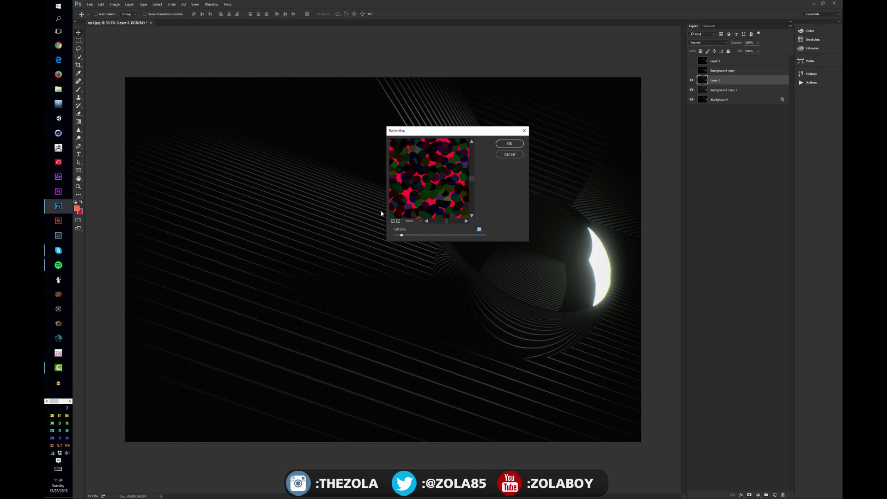
left_click_drag(401, 236, 393, 237)
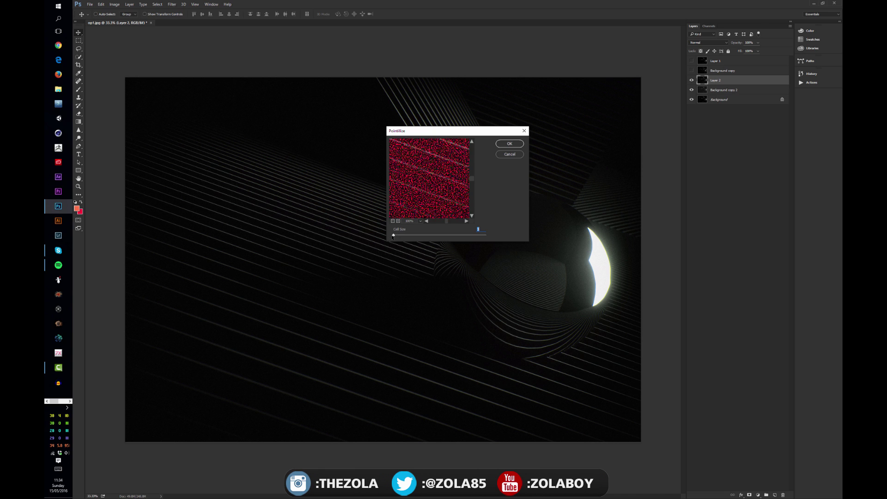
left_click(509, 144)
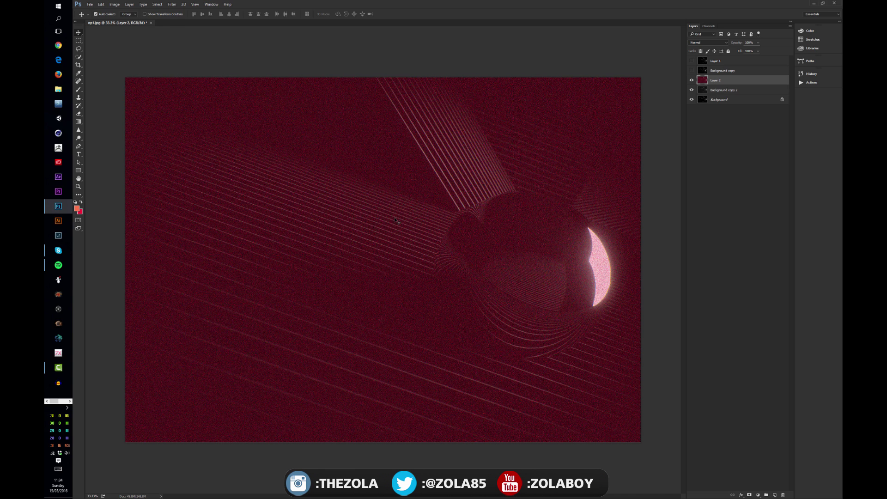
scroll(396, 220, "up", 3)
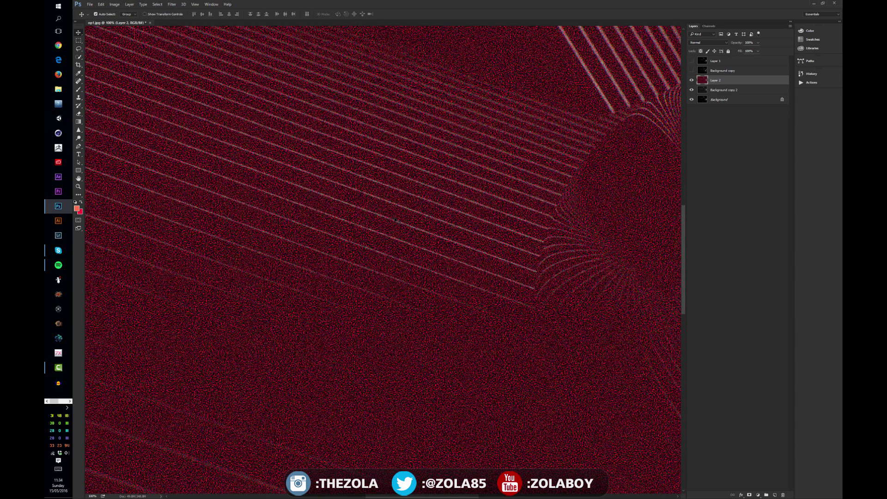
scroll(397, 220, "down", 3)
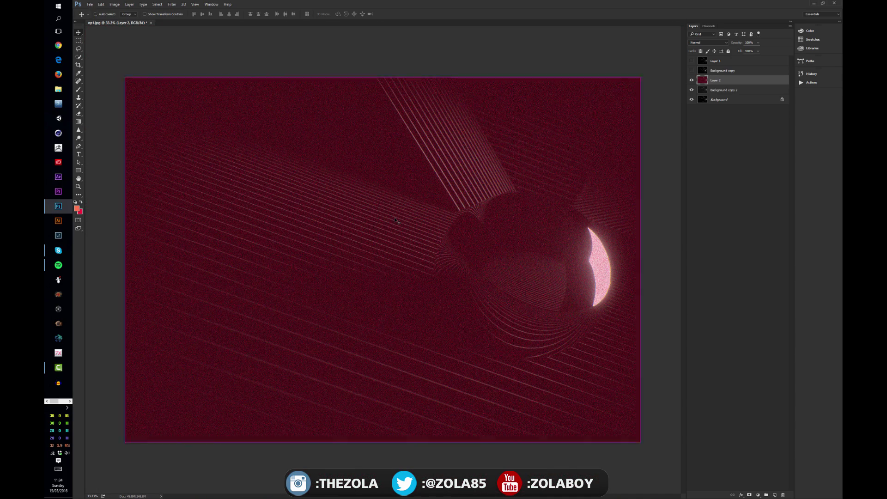
key("Delete")
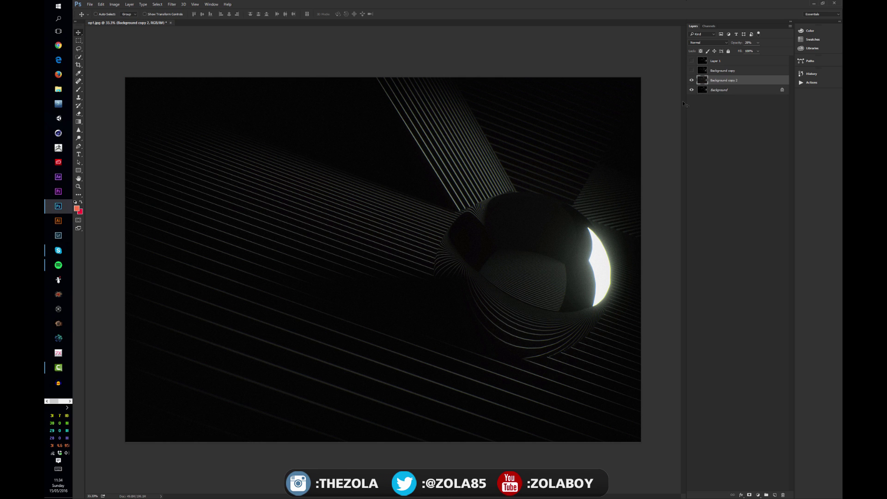
Hide Background copy 2 and duplicate the Background layer.
left_click(690, 81)
left_click(712, 89)
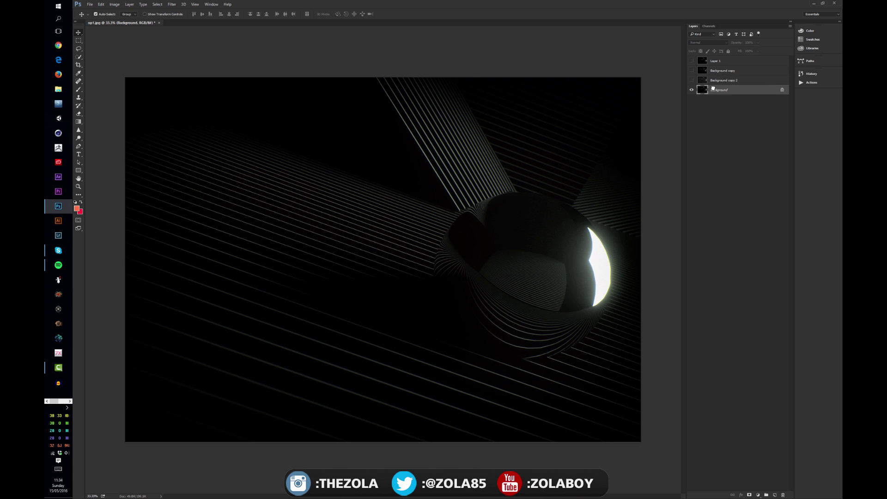
key("i")
key("ctrl+k")
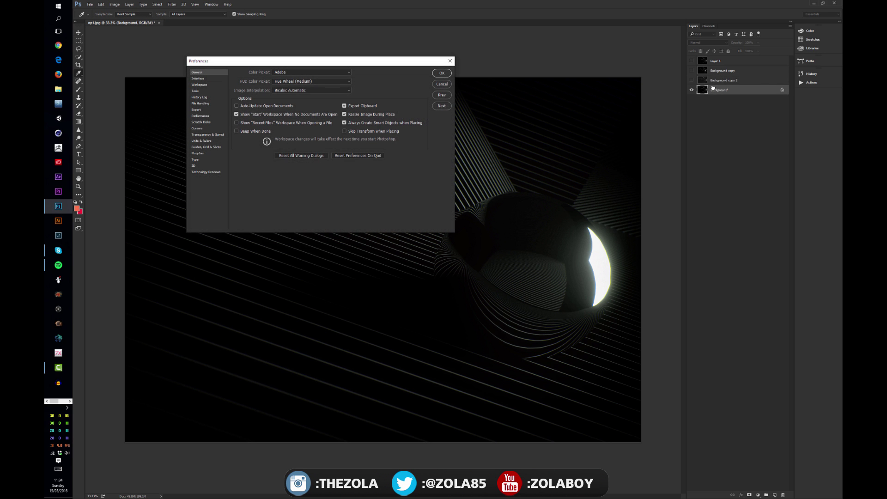
left_click(441, 84)
key("ctrl+j")
key("v")
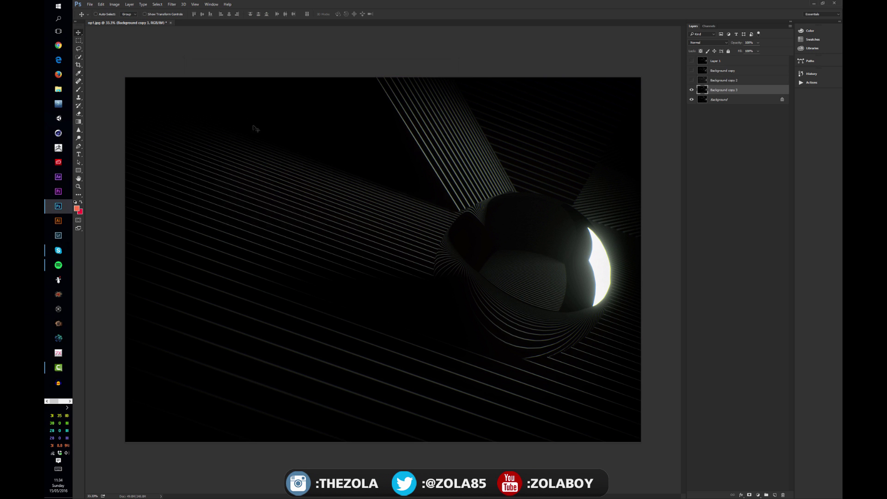
Add a new empty layer at the top of the layer stack.
left_click(130, 5)
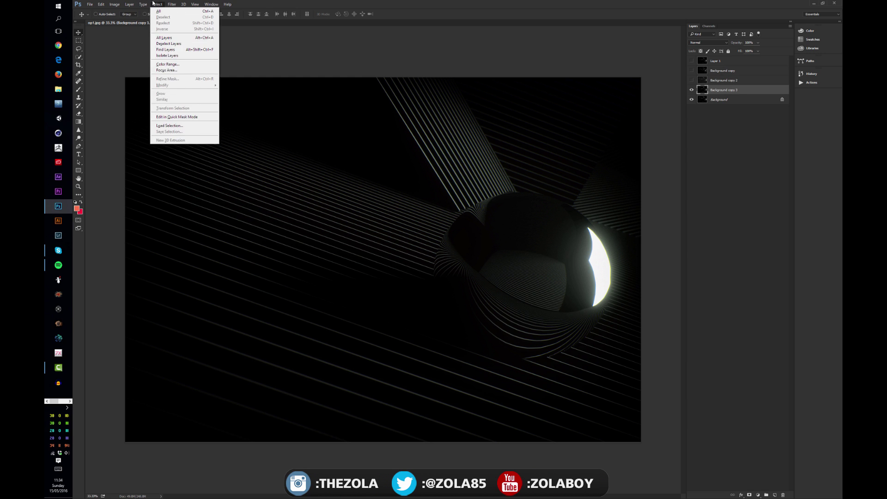
mouse_move(172, 4)
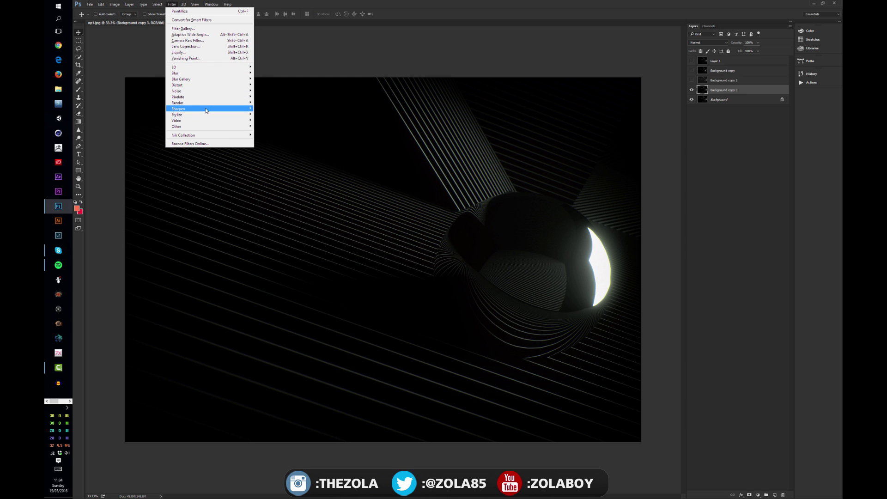
mouse_move(213, 104)
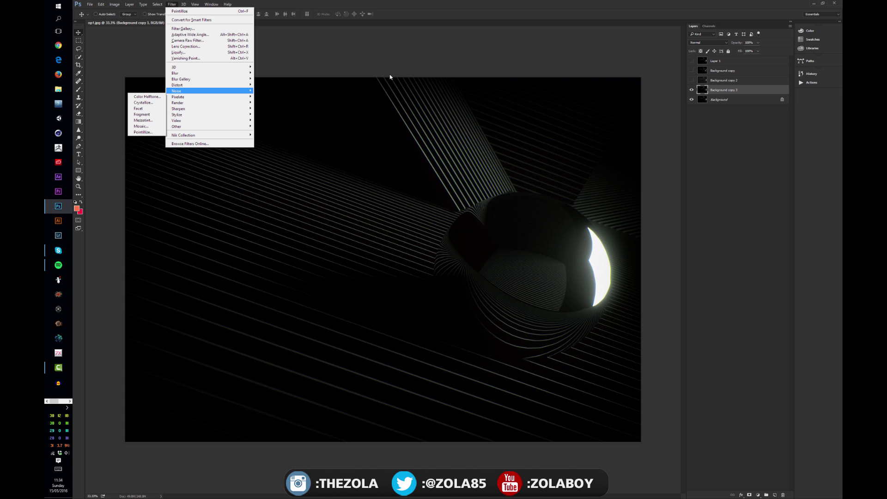
left_click(714, 112)
left_click(776, 495)
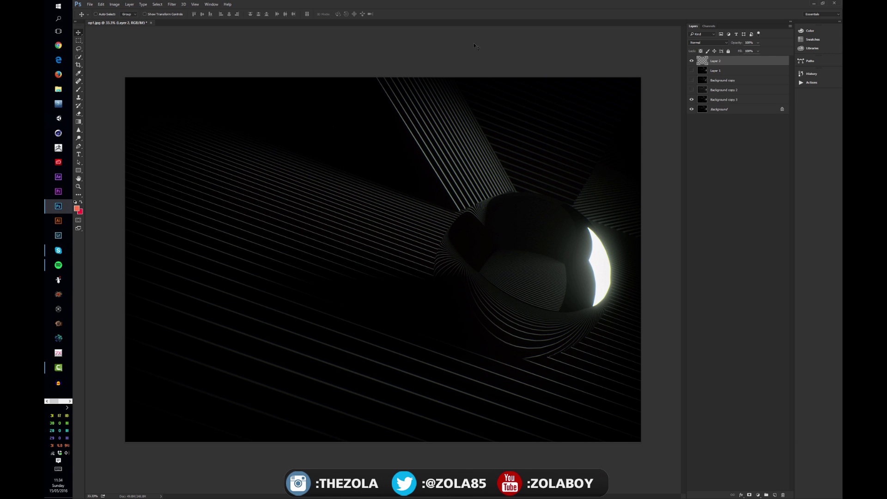
Start a Picture Frame render on Layer 2, setting its margin to 11 and adjusting the number of lines and the angle.
left_click(176, 7)
mouse_move(177, 103)
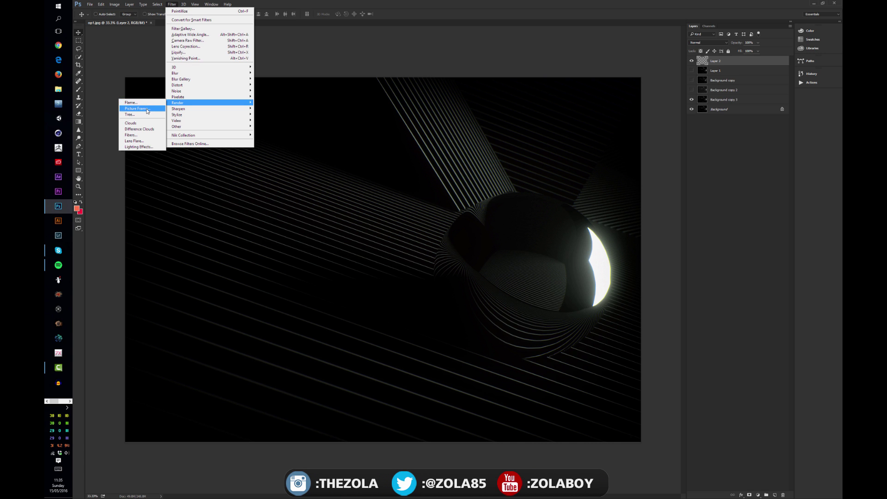
left_click(147, 110)
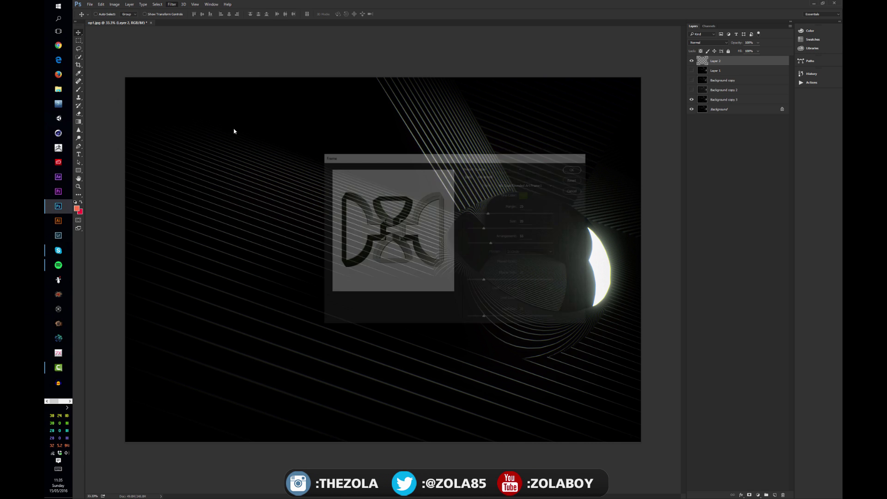
left_click_drag(414, 161, 283, 147)
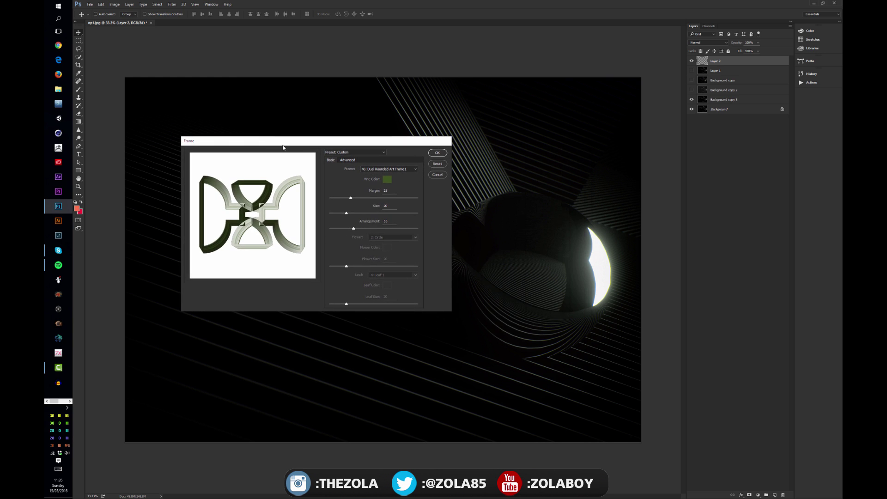
left_click_drag(350, 199, 389, 207)
left_click(346, 160)
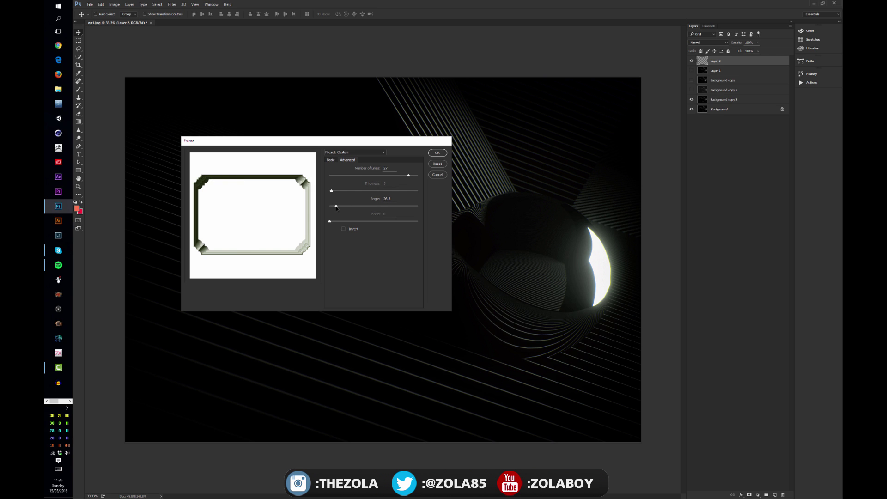
Choose the 42: Art Frame style for the picture frame.
left_click(330, 159)
left_click(362, 153)
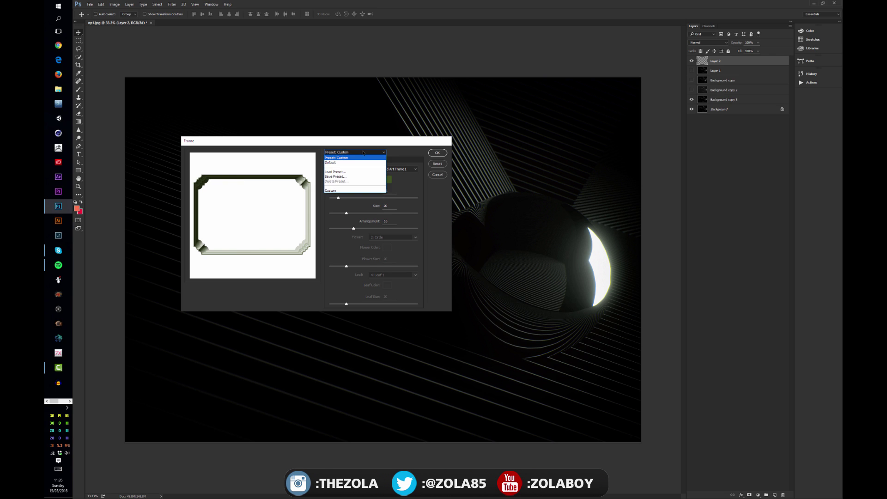
left_click(414, 169)
left_click(414, 170)
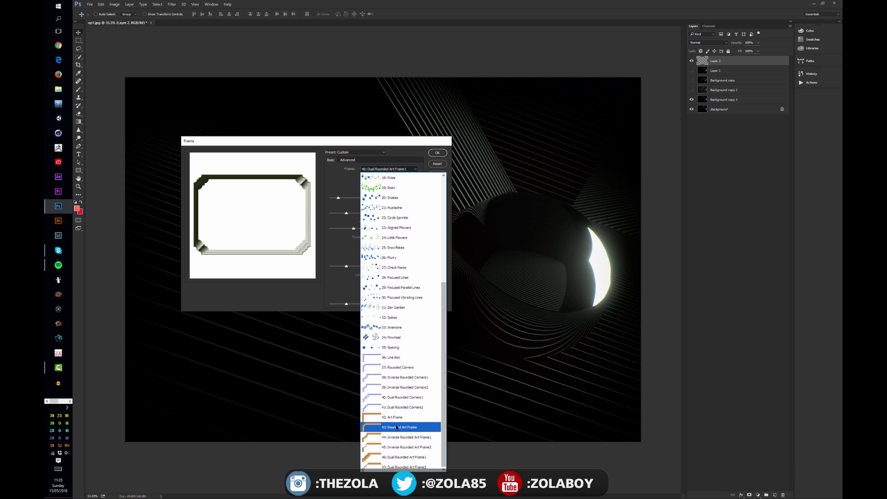
left_click(371, 417)
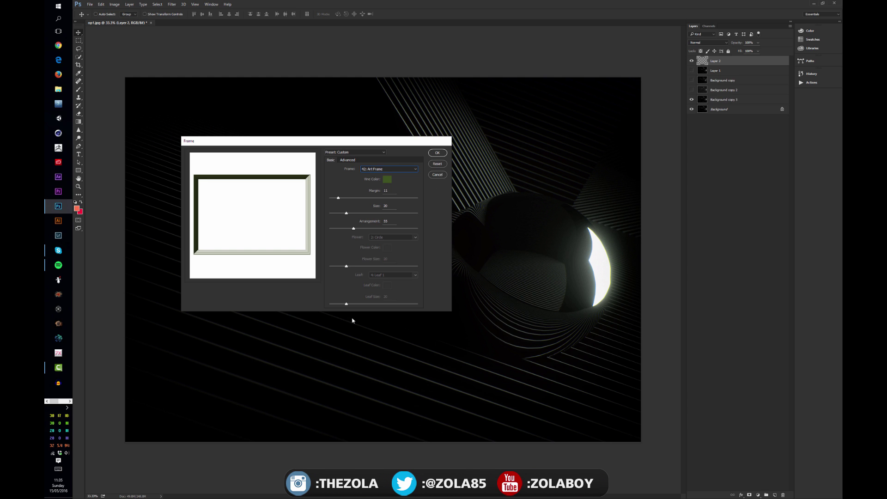
Set the picture frame's vine color to a dark orange-brown.
left_click(387, 179)
left_click(265, 166)
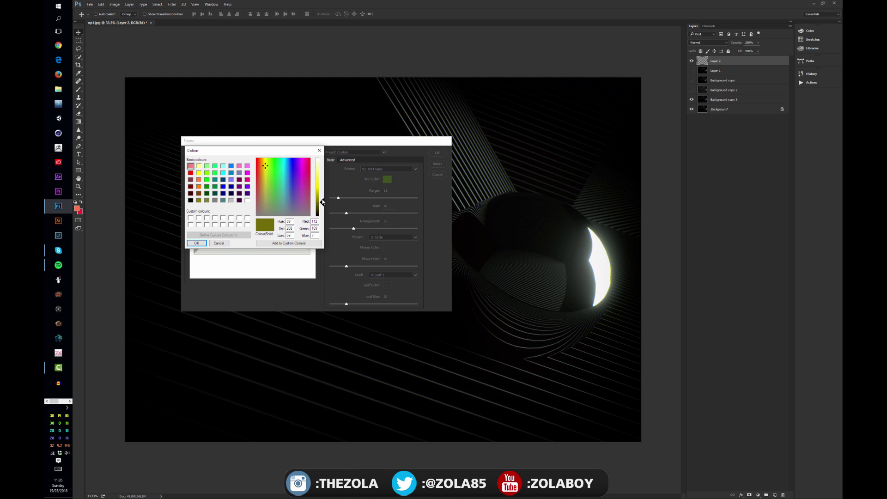
left_click_drag(322, 202, 319, 192)
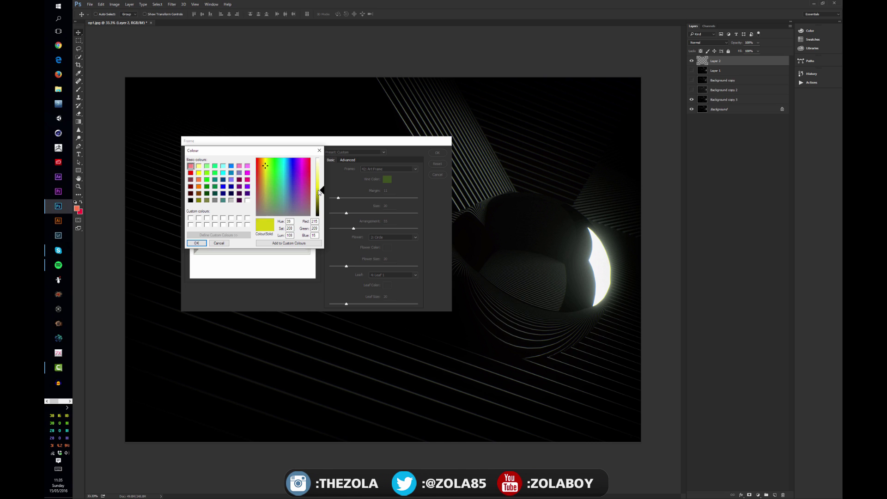
left_click(198, 187)
left_click_drag(321, 190, 321, 197)
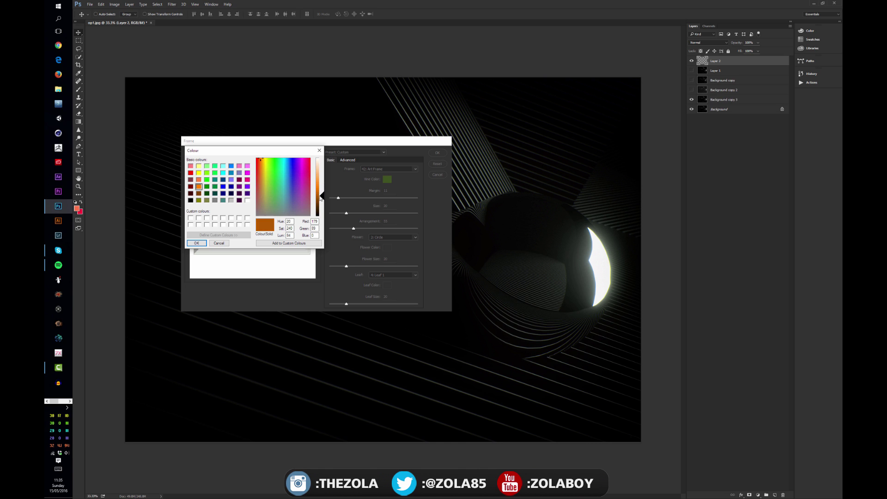
left_click(199, 244)
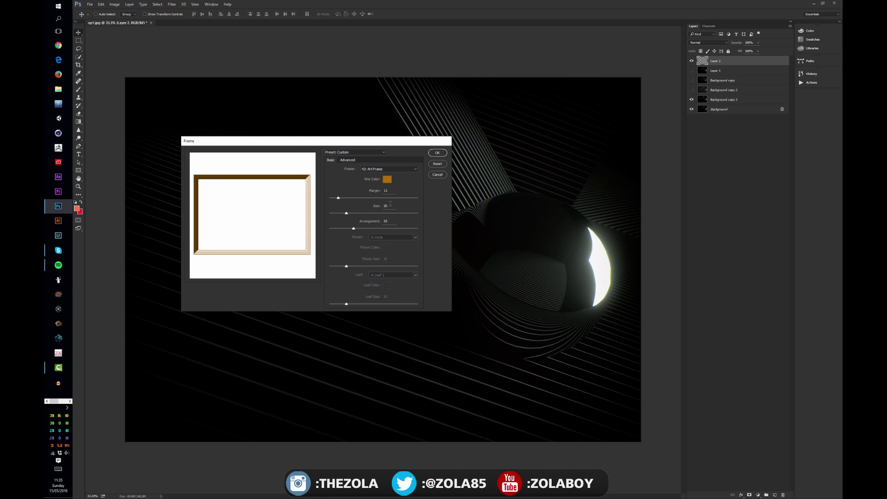
Set the frame's margin to 1, size to 17 and arrangement to 44, and render it on Layer 2.
left_click_drag(364, 228, 346, 228)
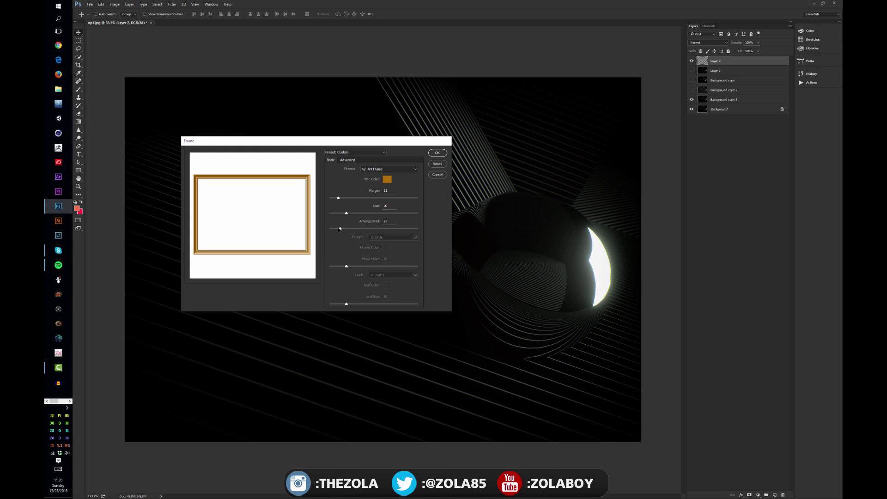
left_click_drag(342, 229, 355, 230)
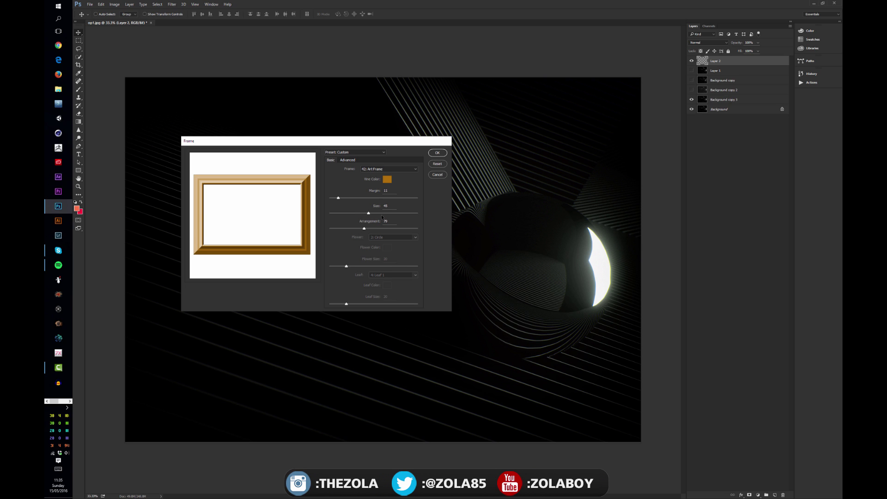
left_click_drag(350, 216, 321, 201)
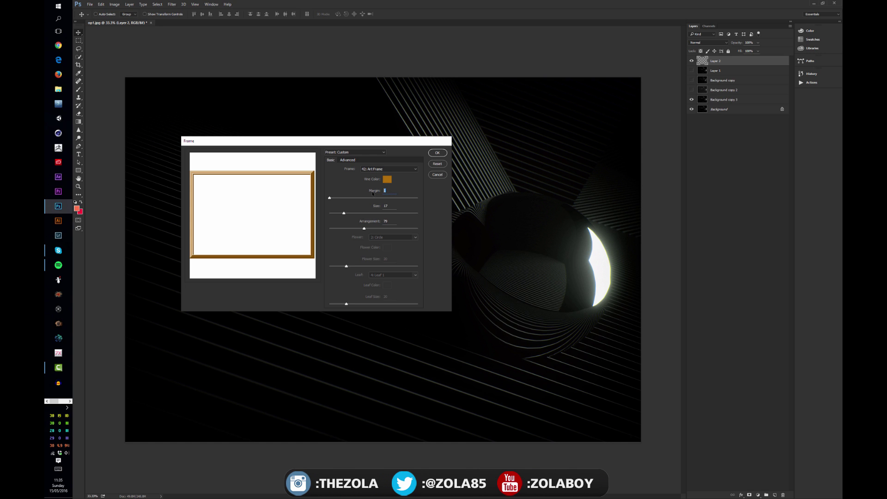
type("0")
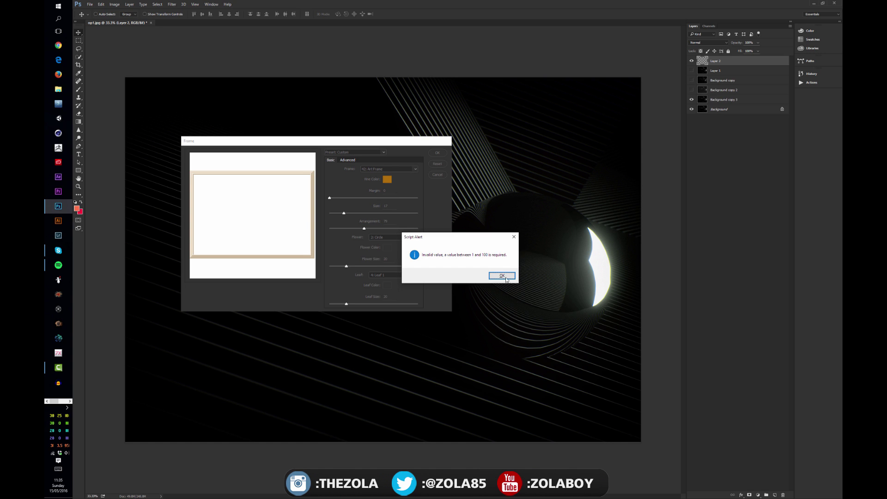
left_click(505, 276)
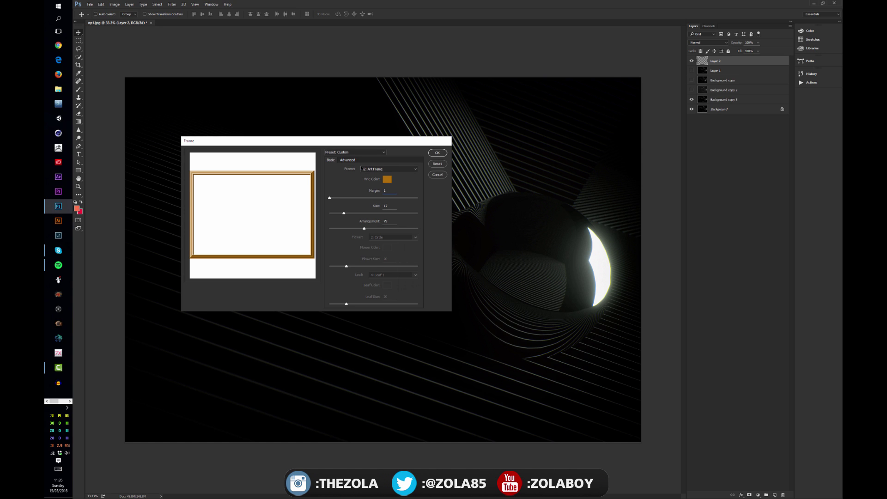
left_click_drag(355, 230, 350, 230)
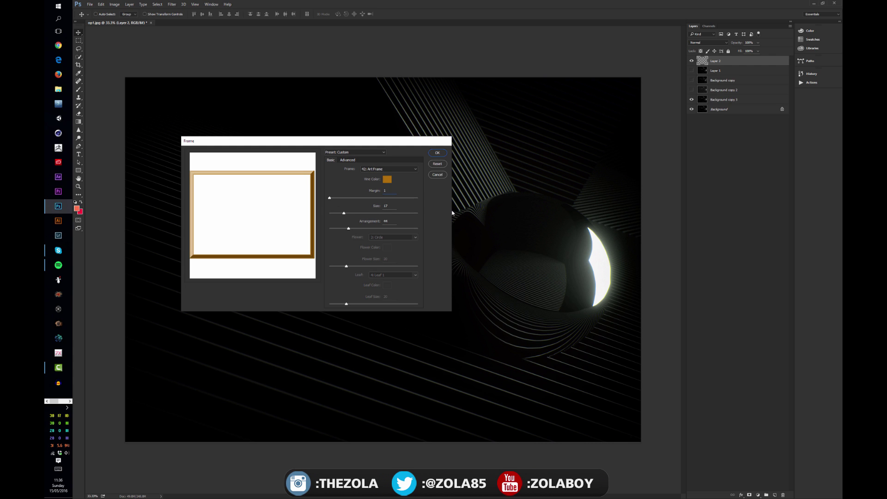
left_click(437, 152)
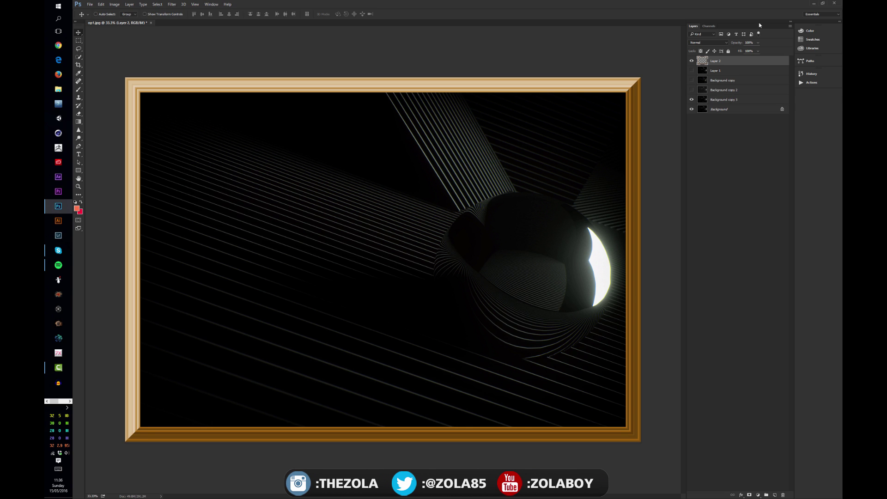
Boost the contrast of the frame on Layer 2 with Levels, using input values 77, 0.44 and 194.
left_click(765, 81)
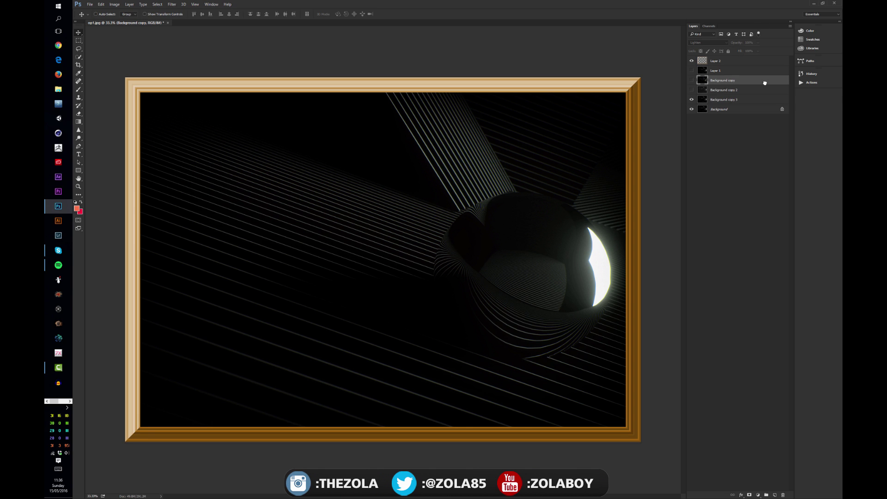
left_click(735, 63)
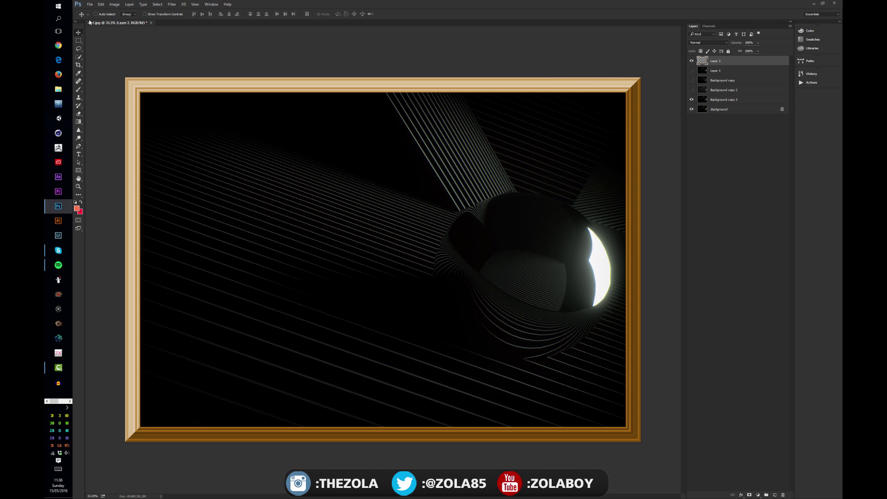
key("ctrl+l")
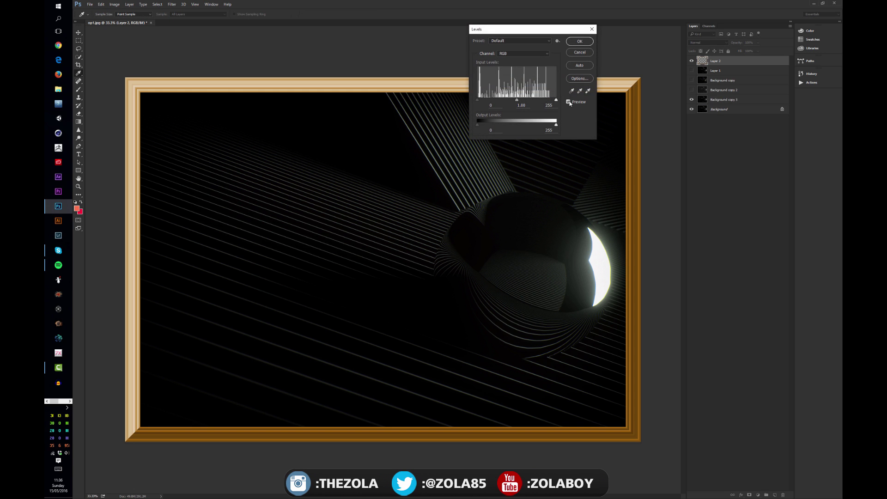
left_click_drag(556, 100, 537, 100)
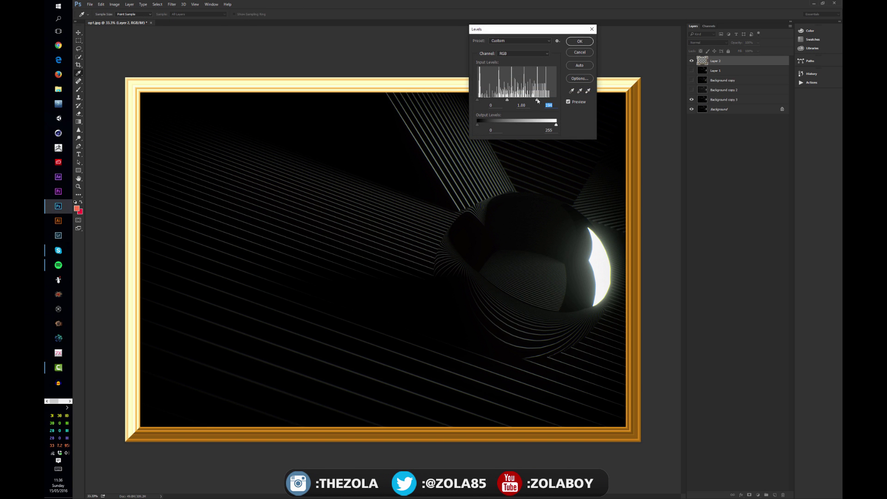
left_click_drag(477, 101, 529, 104)
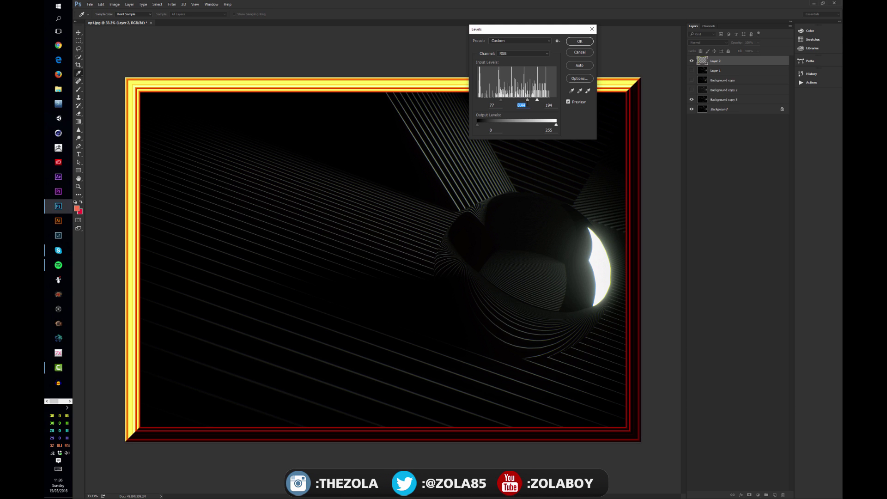
key("Return")
Desaturate the frame on Layer 2 to grey with a Hue/Saturation adjustment.
key("ctrl+u")
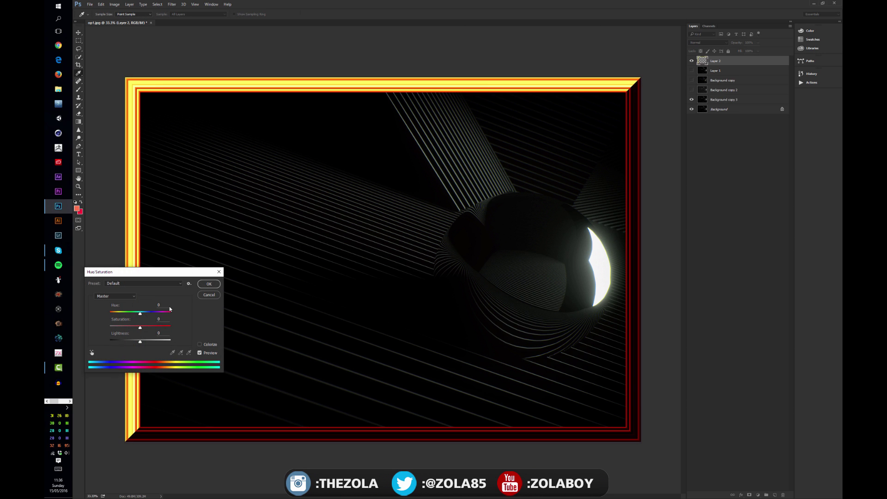
left_click_drag(140, 327, 109, 325)
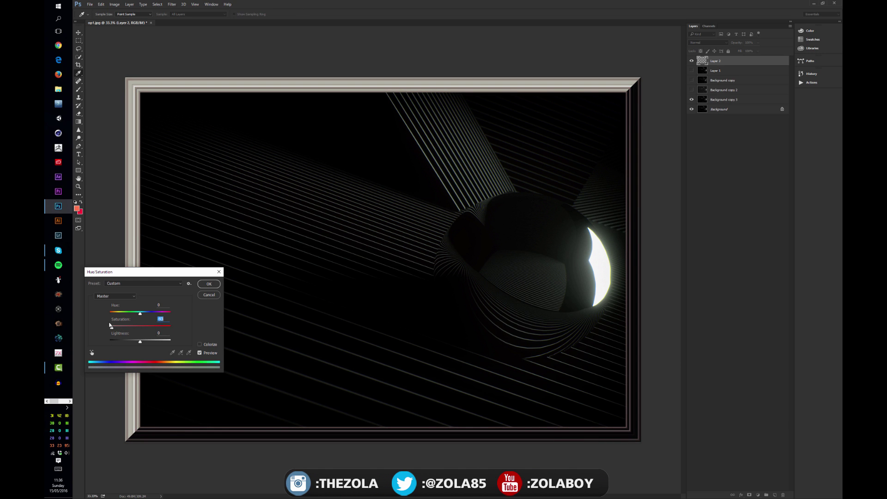
left_click(209, 285)
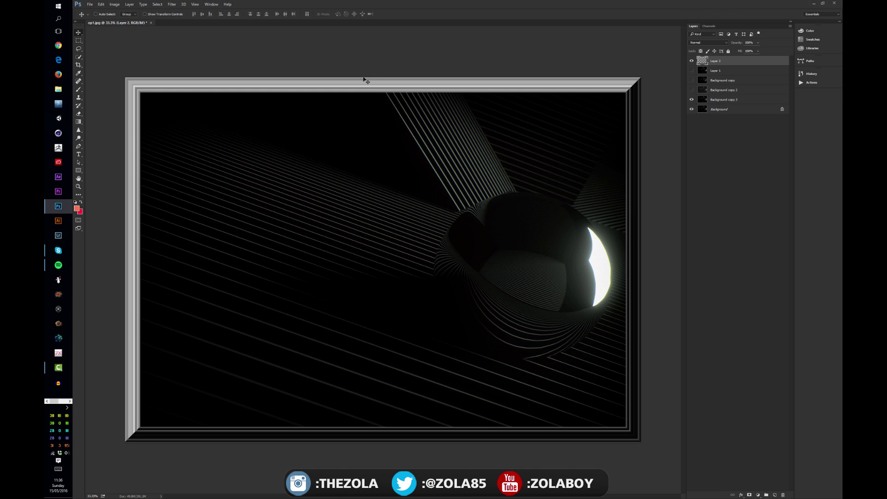
Add uniform, monochromatic noise to the grey frame on Layer 2, with a slightly lowered amount.
left_click(171, 4)
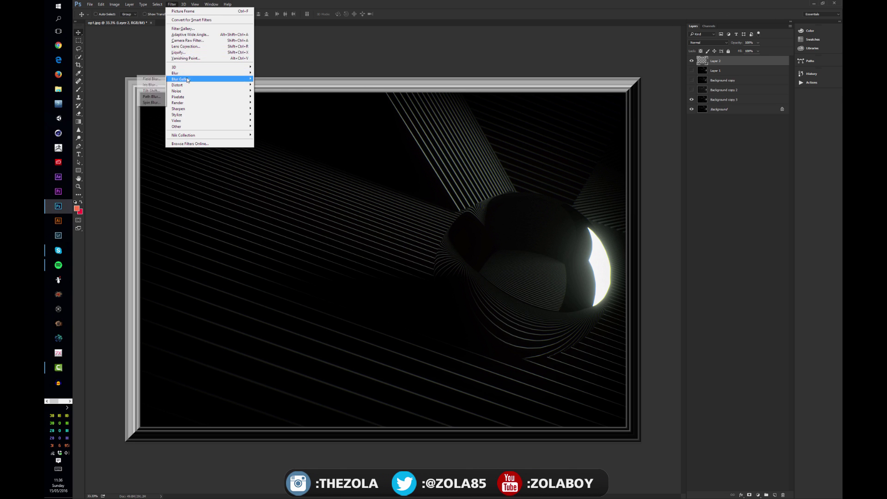
mouse_move(208, 91)
left_click(140, 91)
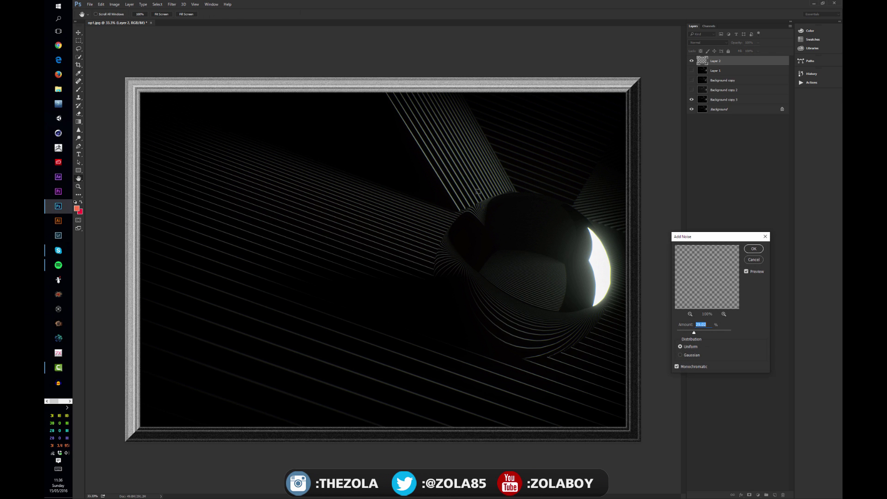
left_click_drag(695, 334, 690, 335)
left_click(753, 250)
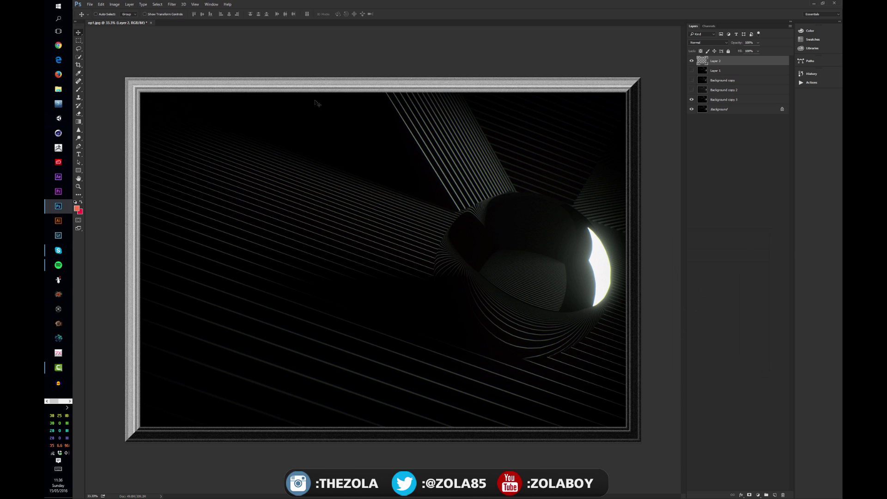
Delete the layer holding the noisy grey frame and add a new empty layer on top.
key("Delete")
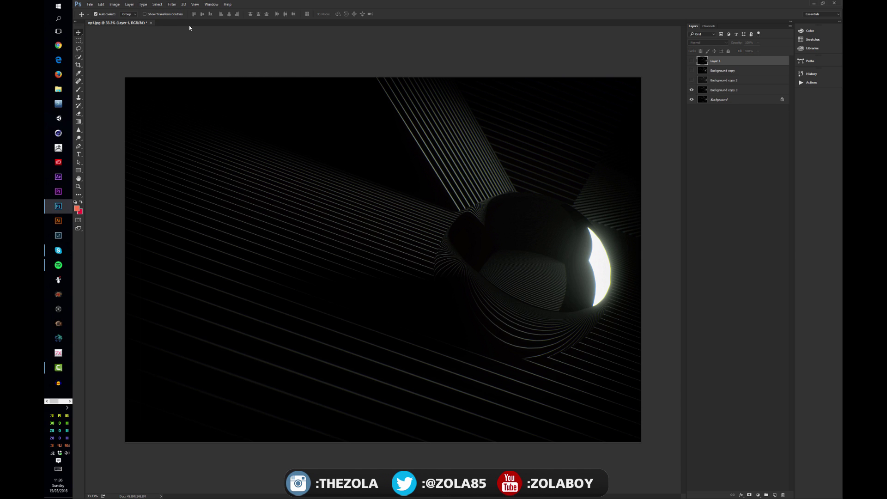
key("ctrl+shift+alt+n")
Start a Picture Frame render on the new layer with margin 13, size 29 and arrangement 80.
left_click(172, 4)
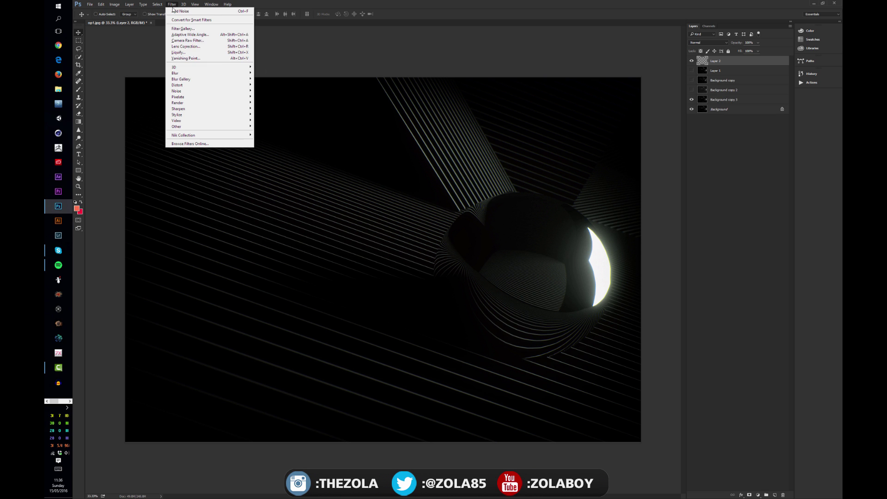
mouse_move(197, 92)
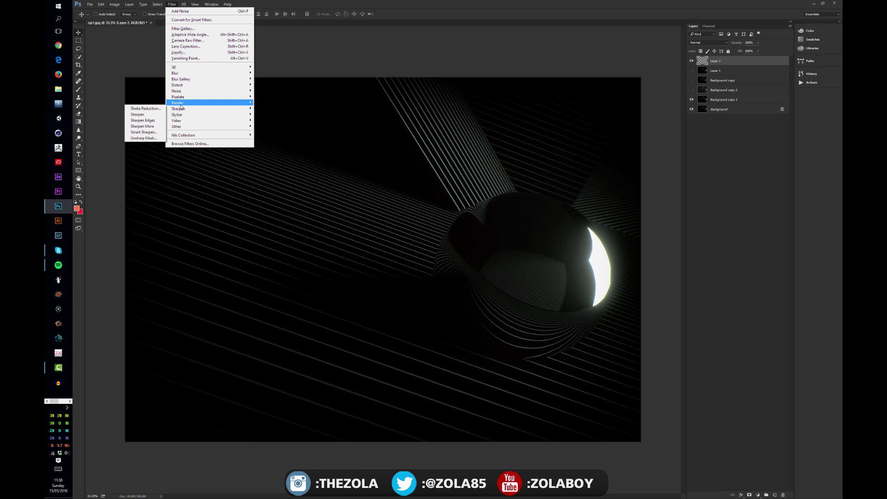
left_click(147, 110)
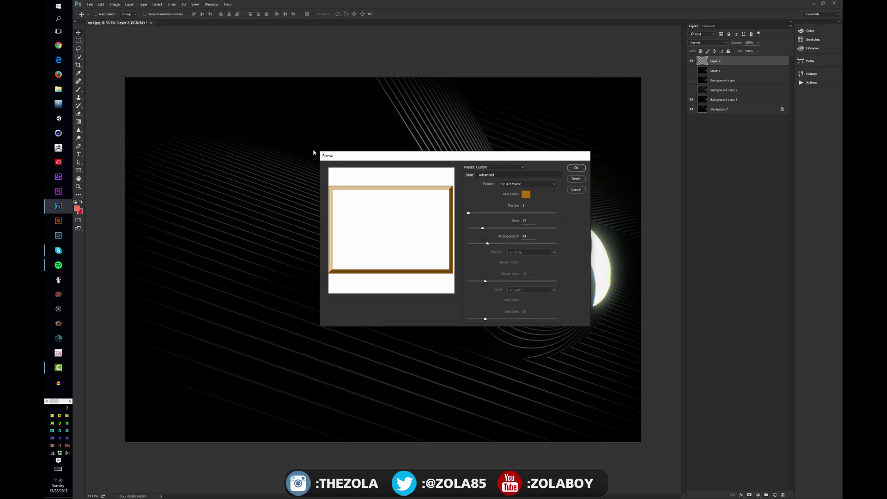
left_click(487, 175)
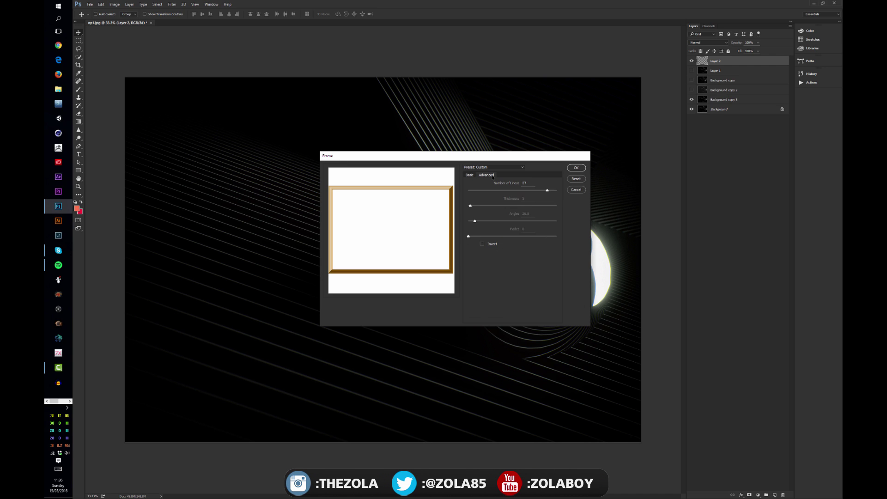
left_click(468, 175)
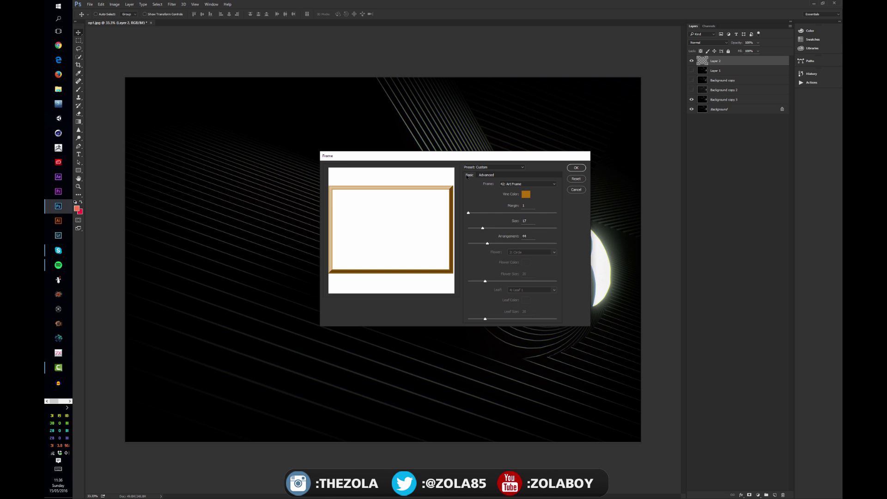
mouse_move(482, 227)
left_mouse_down()
mouse_move(493, 228)
mouse_move(478, 213)
left_mouse_up()
left_click(484, 176)
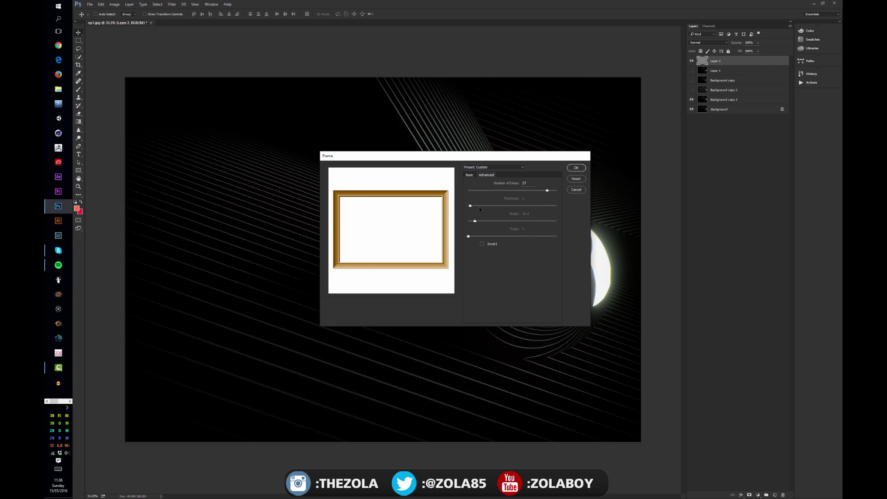
left_click(469, 176)
Switch the frame type to 46: Dual Rounded Art Frame1, set its angle to 113.6 and render it.
left_click(534, 183)
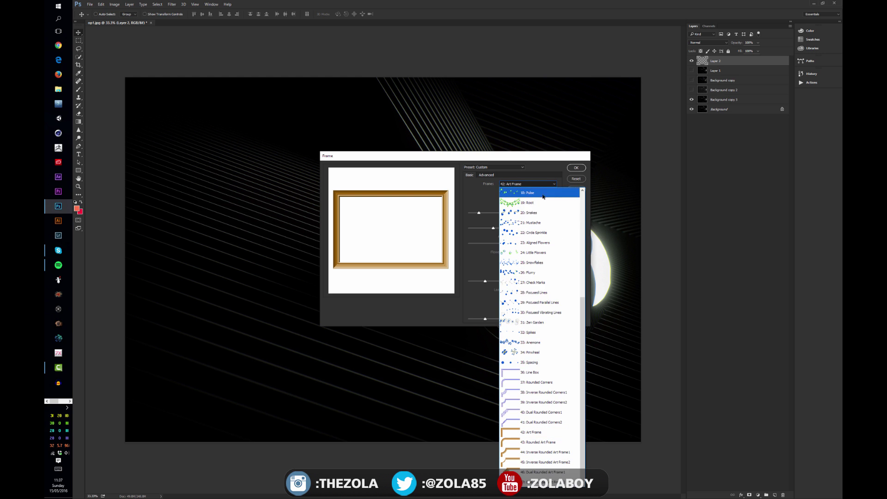
left_click(537, 472)
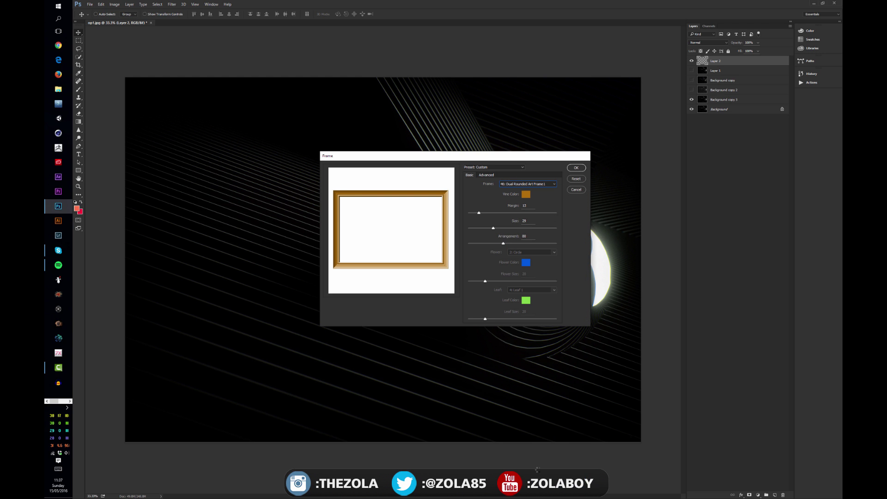
left_click(487, 175)
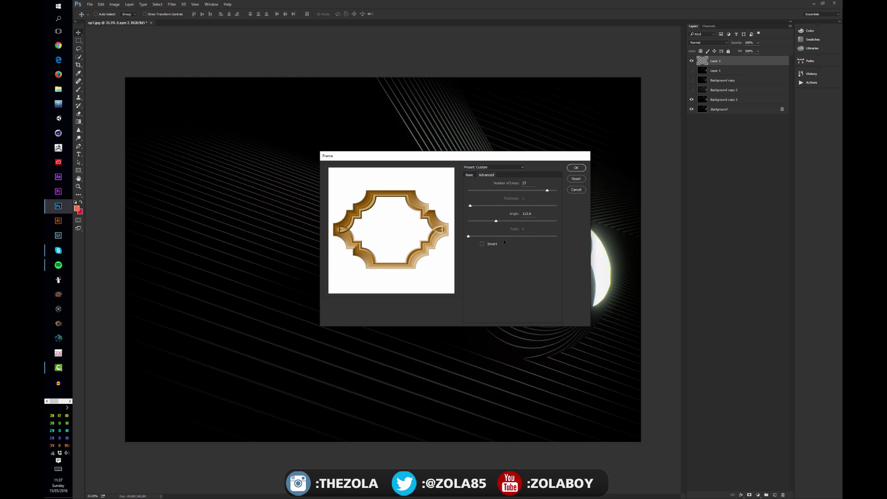
left_click(580, 167)
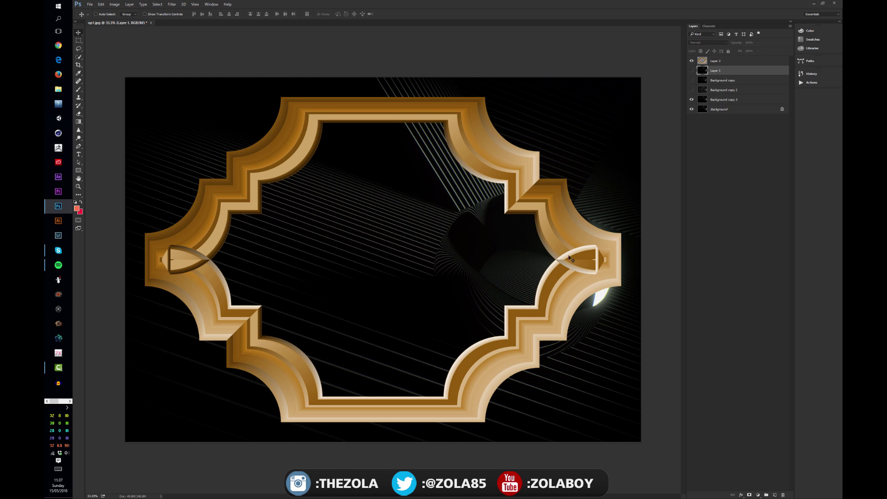
Desaturate the ornate frame on Layer 2 with a Hue/Saturation adjustment at saturation -100.
left_click(435, 120, "ctrl")
left_click(723, 65)
key("ctrl+u")
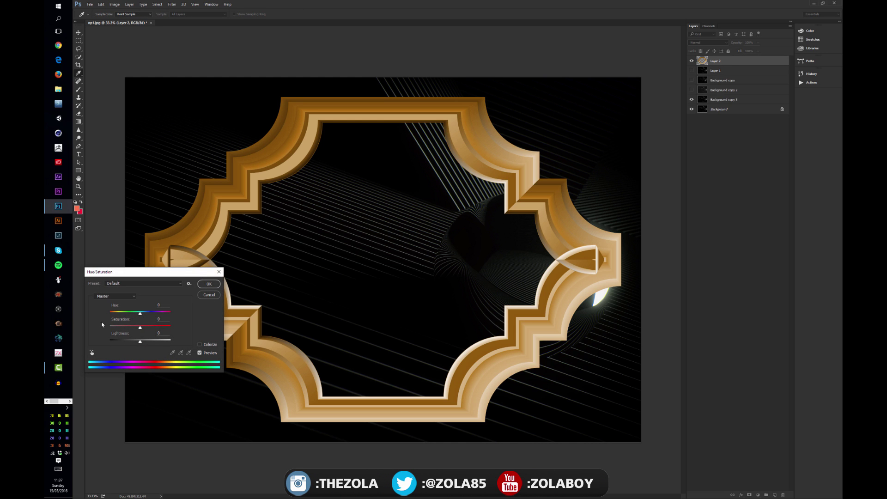
left_click_drag(139, 327, 105, 323)
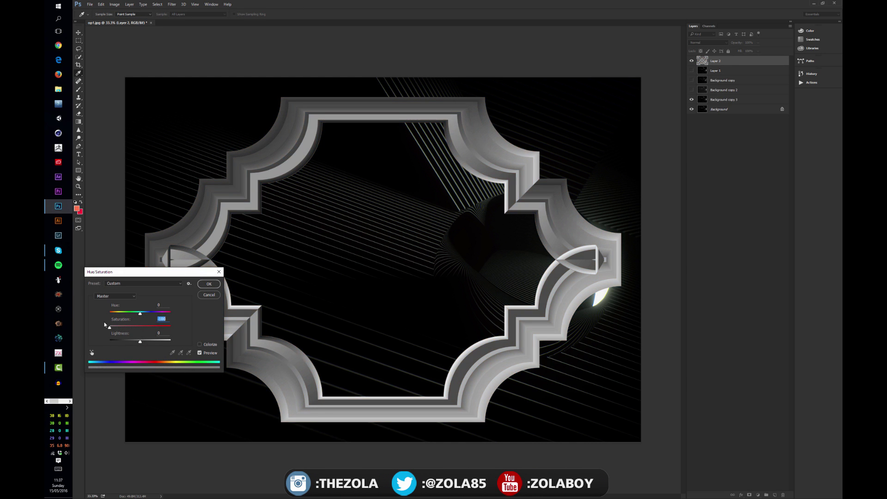
left_click(212, 285)
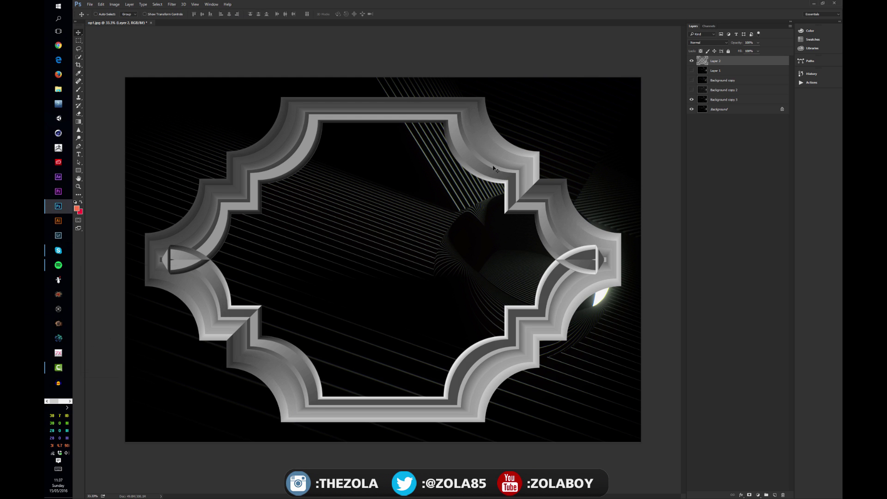
Remove the layer with the ornate rounded frame and create a fresh empty layer.
mouse_move(499, 173)
left_mouse_down()
mouse_move(491, 188)
mouse_move(502, 177)
left_mouse_up()
key("Delete")
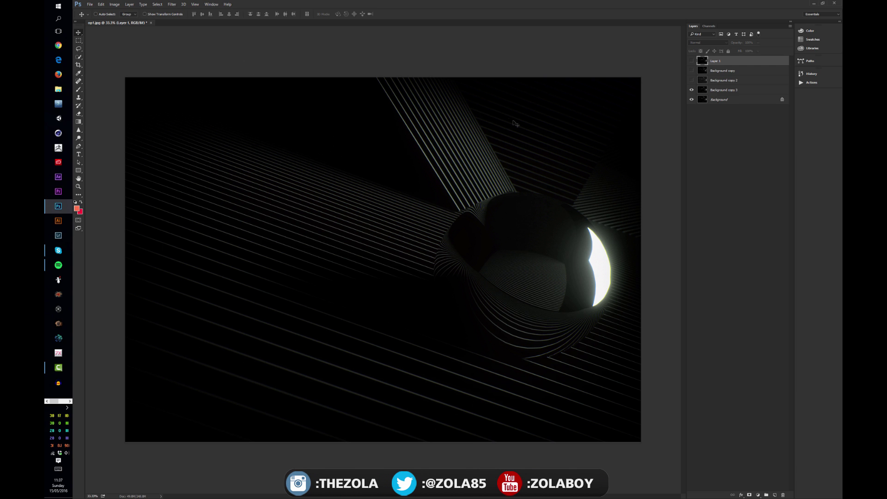
key("ctrl+shift+alt+n")
Start the Tree render filter on the empty layer and choose base tree type 7: Aspen Tree.
left_click(172, 4)
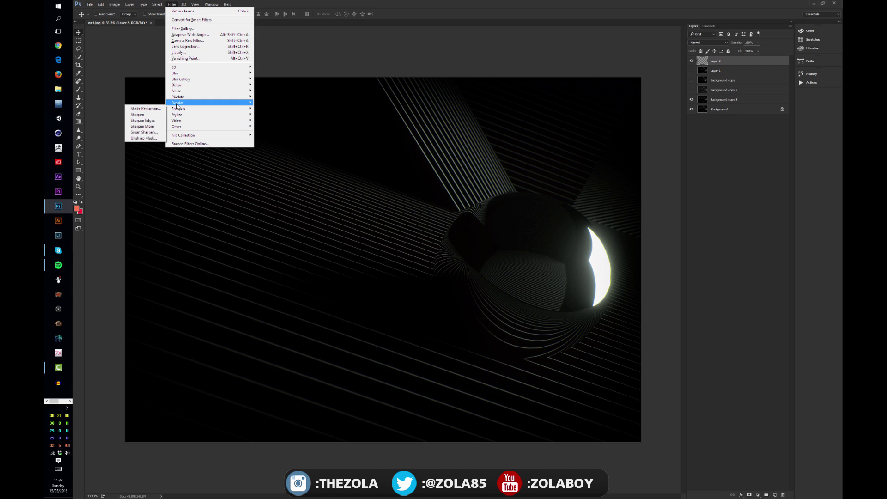
mouse_move(176, 104)
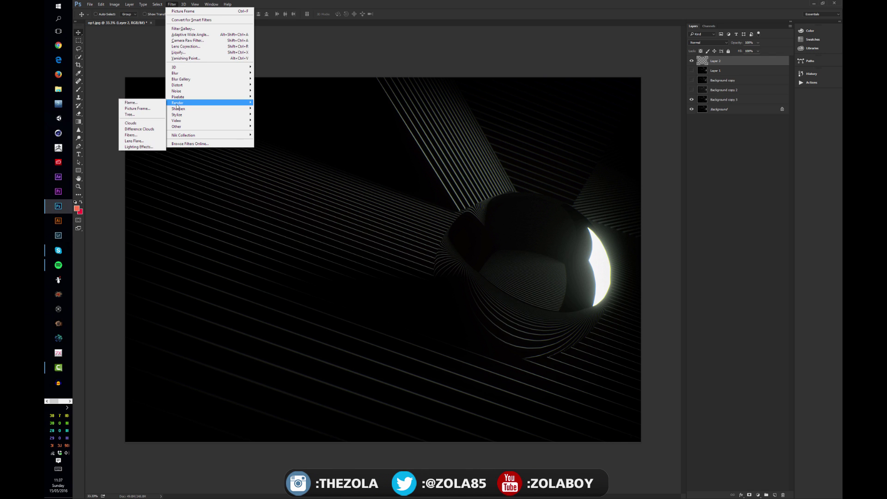
left_click(152, 110)
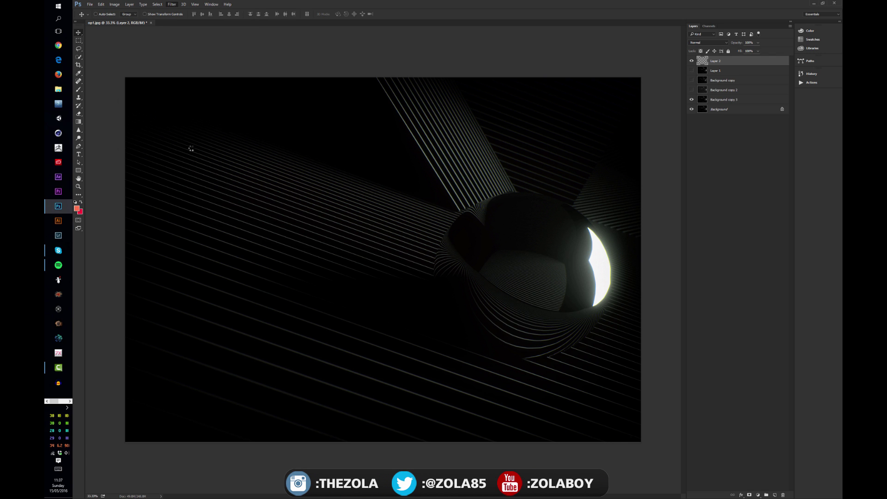
left_click(535, 189)
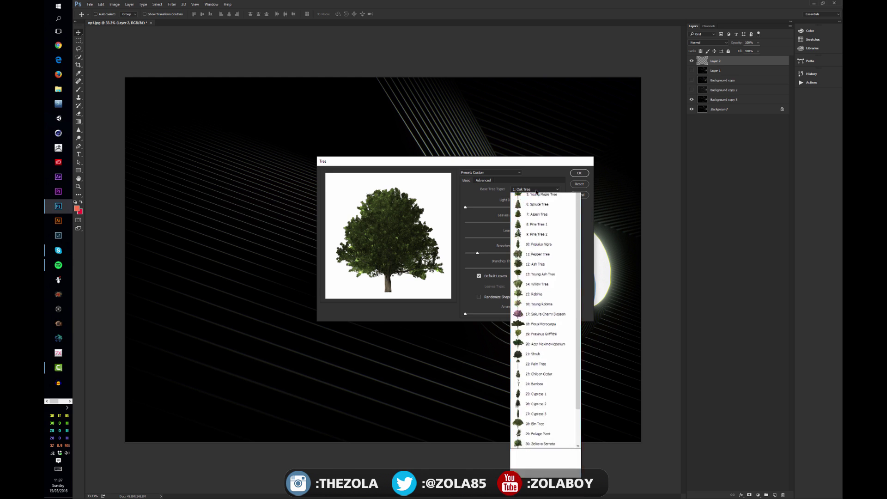
left_click(541, 254)
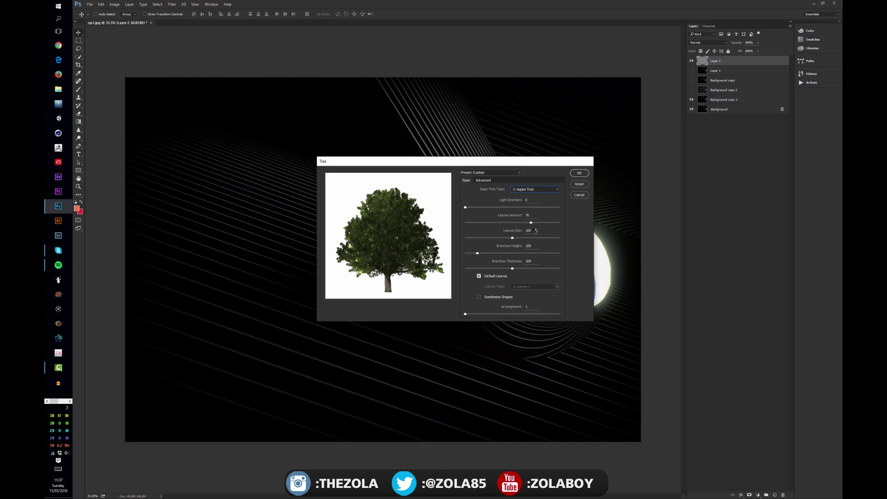
Change the base tree type to 27: Cypress 3, set the light direction to 11 and render the tree.
left_click(535, 189)
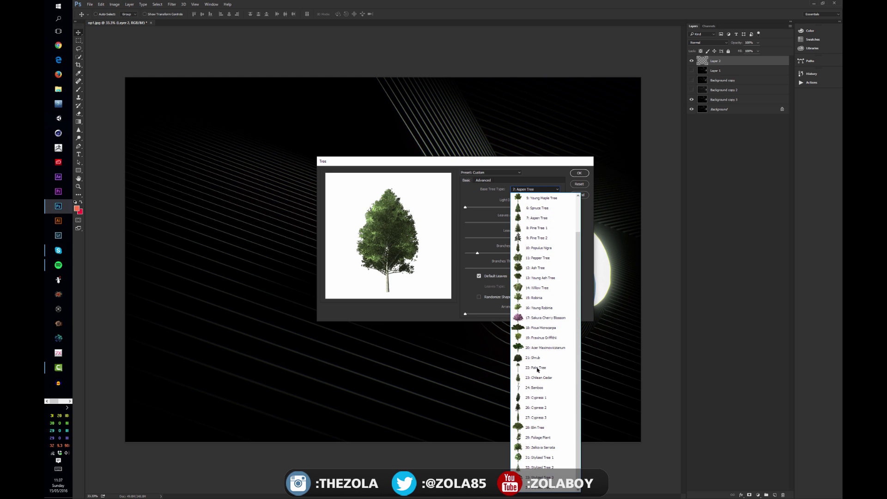
left_click(551, 419)
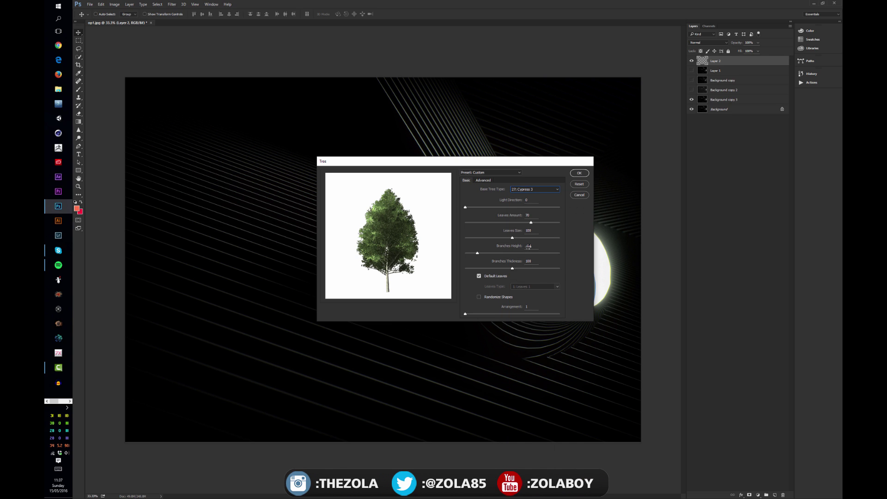
left_click_drag(465, 207, 471, 208)
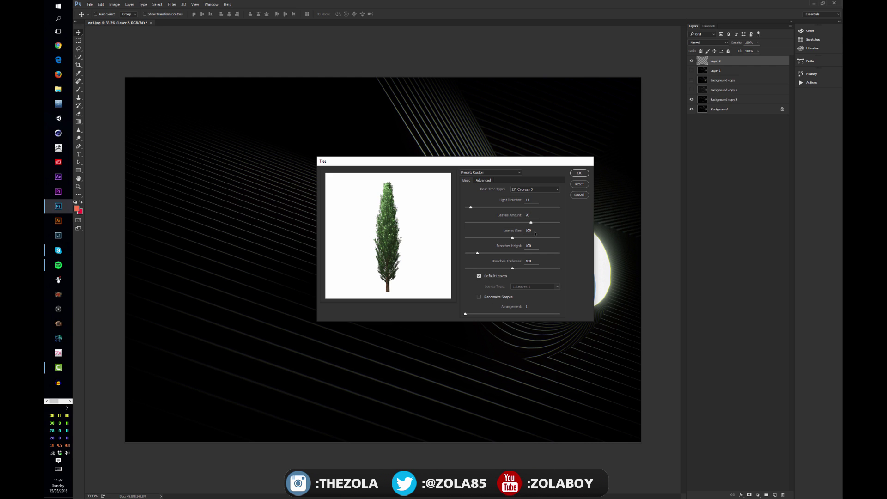
left_click(580, 173)
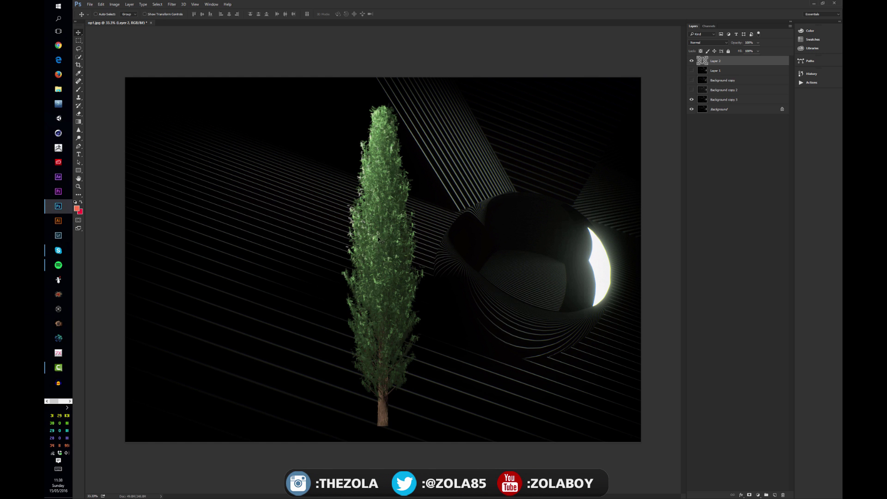
Scale the rendered cypress down to a tiny tree near the middle of the canvas.
key("ctrl+t")
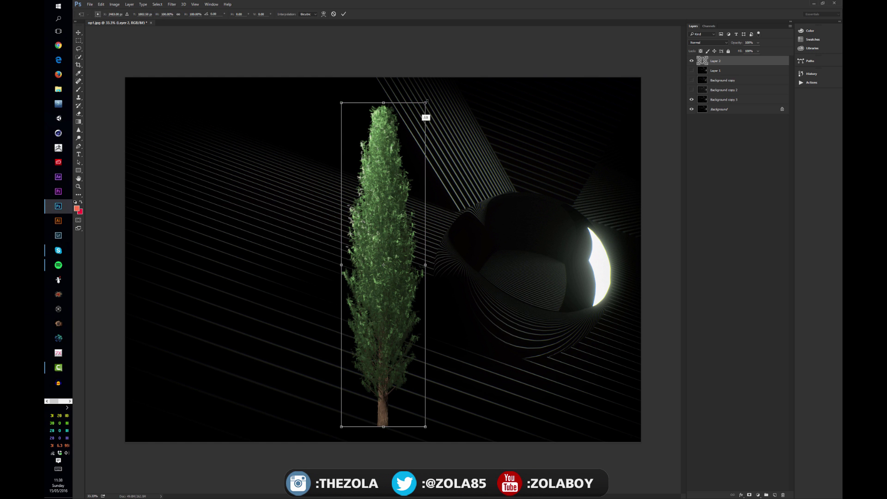
left_click_drag(425, 103, 358, 245)
key("Return")
Duplicate the small cypress layer three times and offset the copies slightly to form a small cluster.
key("ctrl+j")
key("ctrl+j")
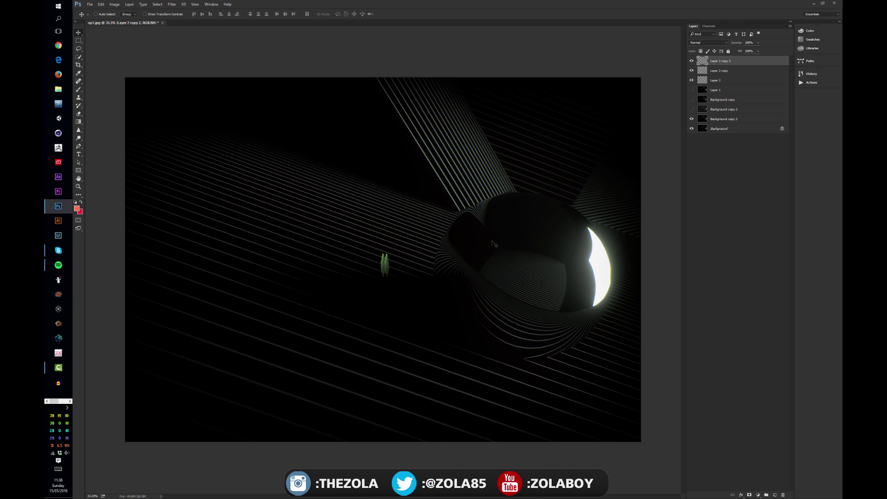
left_click_drag(470, 251, 478, 244)
key("ctrl+j")
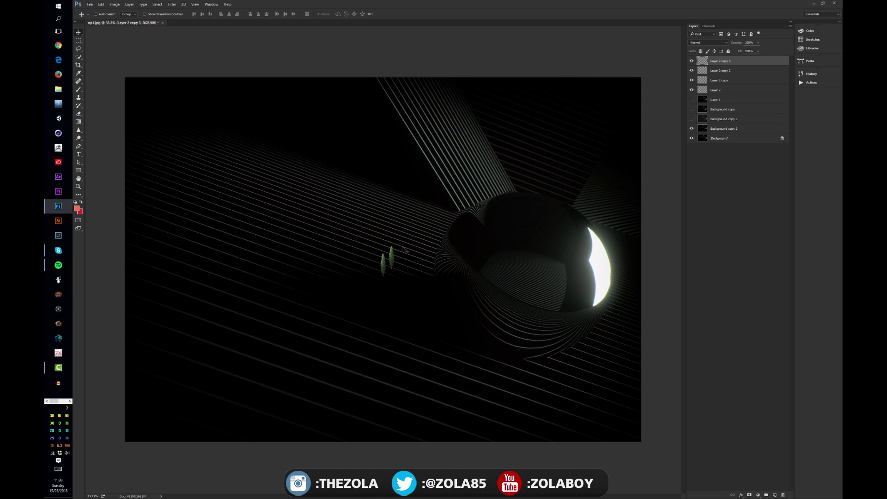
mouse_move(386, 252)
left_mouse_down()
mouse_move(407, 250)
mouse_move(386, 253)
left_mouse_up()
key("m")
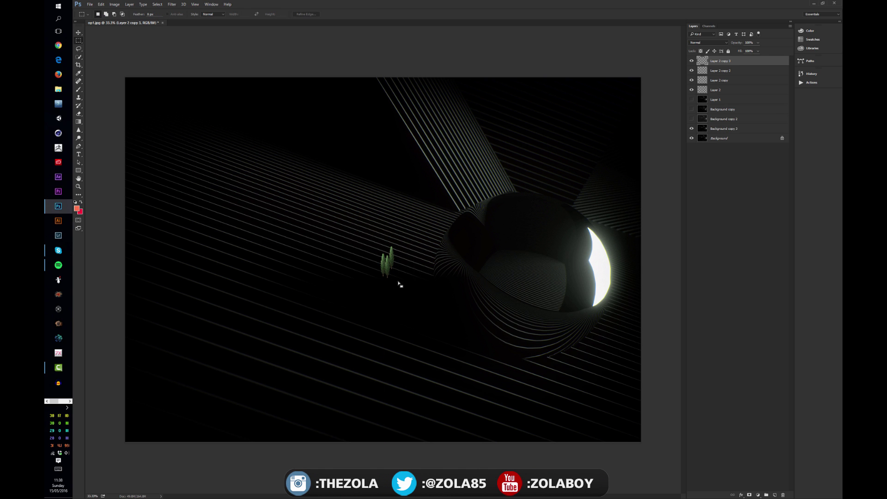
mouse_move(352, 233)
left_mouse_down()
mouse_move(414, 289)
mouse_move(326, 266)
left_mouse_up()
key("ctrl+d")
key("v")
key("ctrl+z")
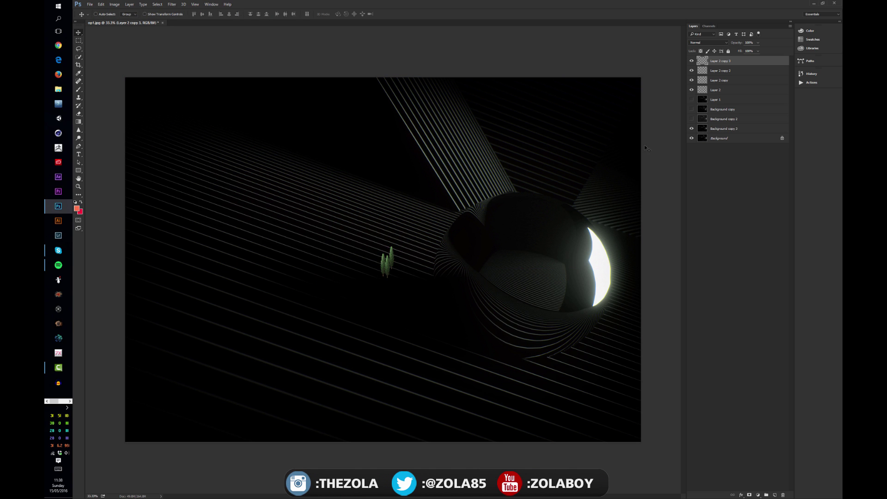
Merge the three copied cypress layers above Layer 2 into a single layer.
left_click(729, 81, "shift")
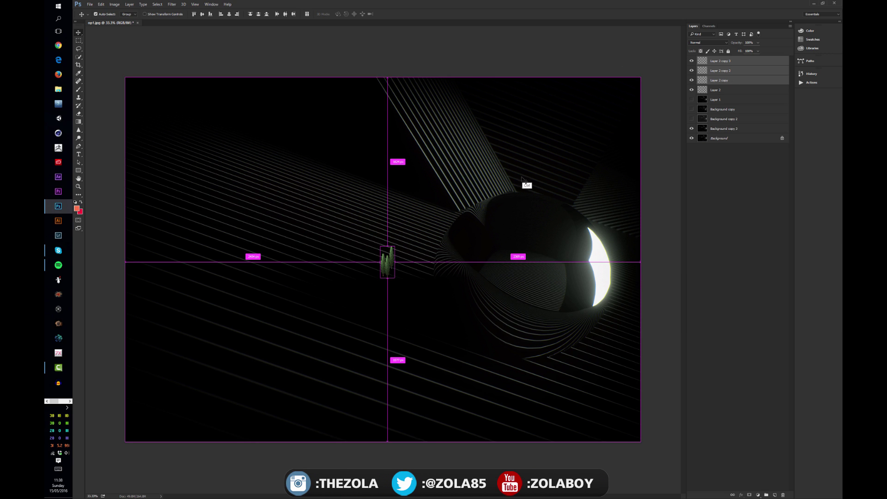
key("ctrl+e")
Move the merged cypress cluster left of the single tree, then duplicate it beside itself and again farther to the upper left.
left_click_drag(424, 272, 313, 263)
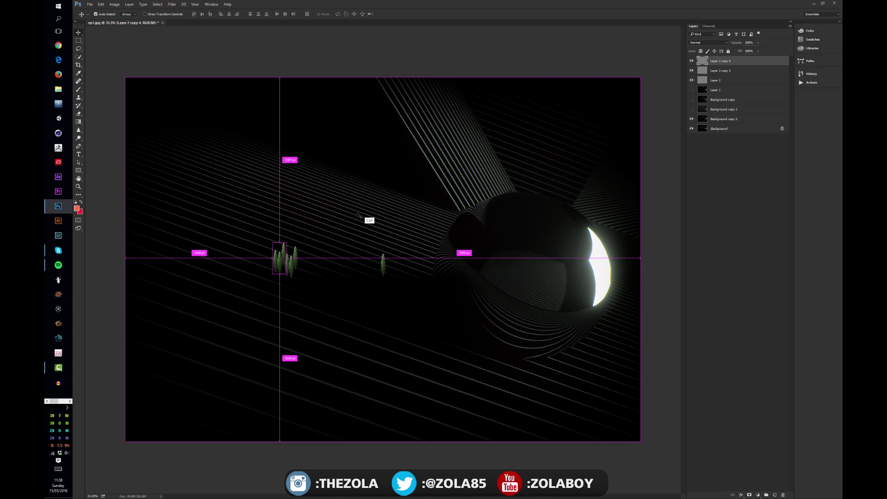
key("ctrl+j")
left_click_drag(323, 273, 277, 190)
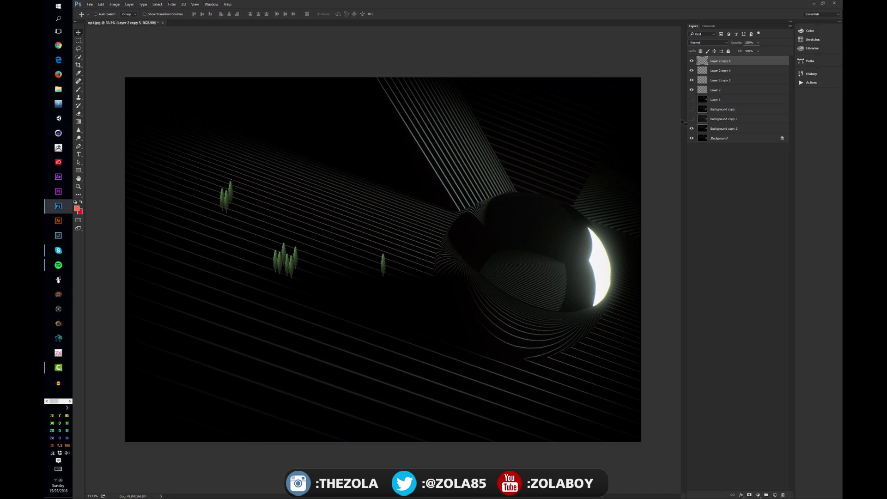
Merge the duplicated cypress cluster layers and the single-tree Layer 2 into one layer.
left_click(730, 82, "shift")
key("ctrl+e")
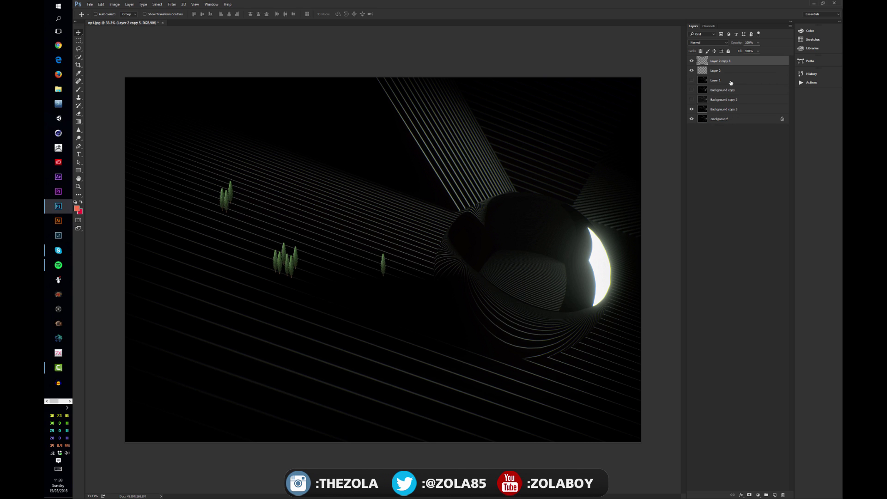
left_click(691, 60)
left_click(691, 61)
left_click(715, 72, "ctrl")
key("ctrl+e")
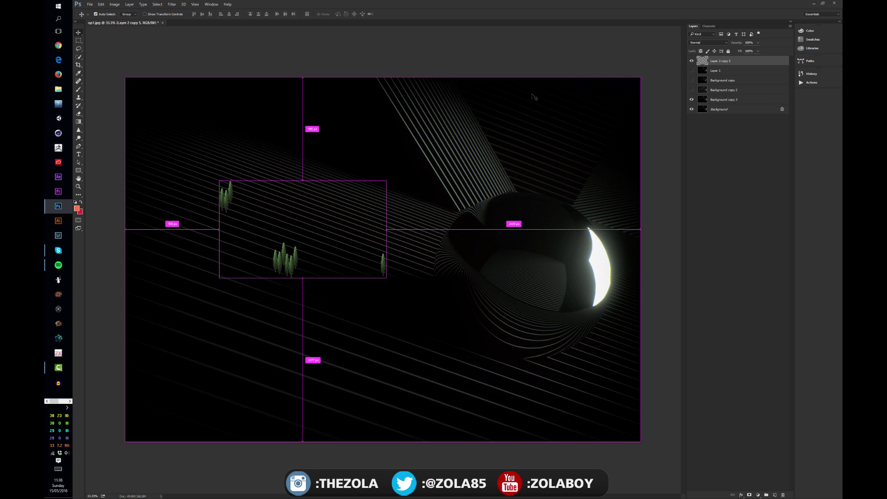
Desaturate the merged cypress trees completely with Hue/Saturation, setting Saturation to -100.
key("ctrl+u")
left_click_drag(120, 319, 97, 320)
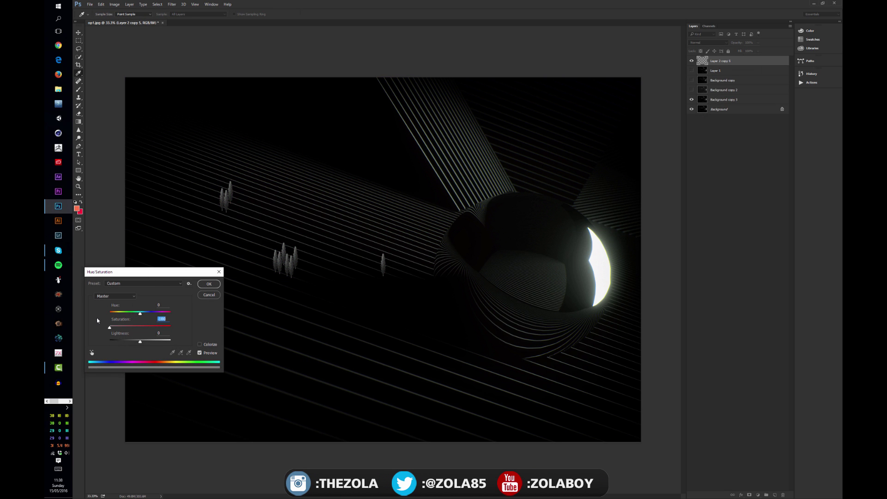
left_click(209, 284)
Shift the merged trees slightly up and to the left, and delete their layer.
key("v")
left_click_drag(311, 275, 285, 237)
key("Delete")
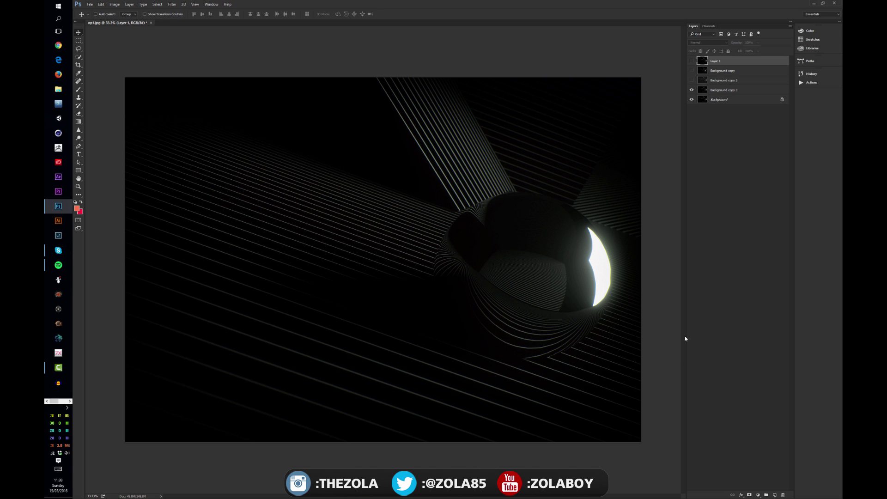
Create a new top layer, reset the foreground and background colours to default, and fill the layer with Black.
left_click(775, 494)
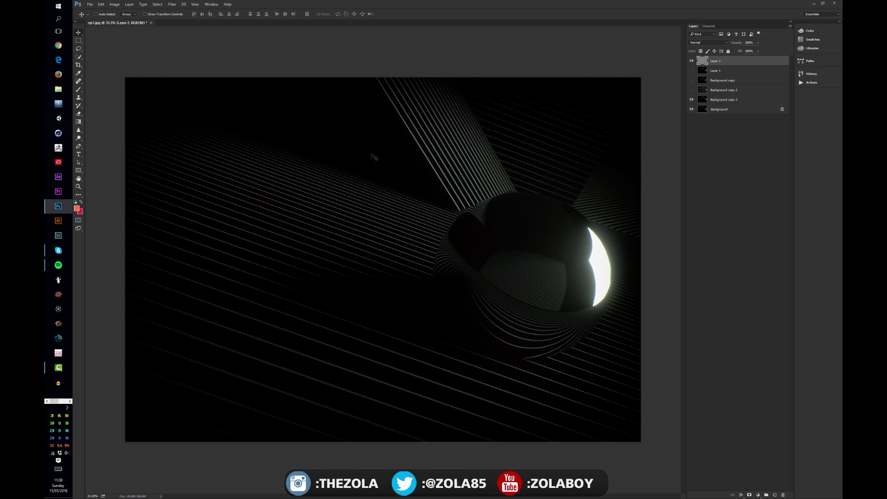
left_click(180, 4)
left_click(725, 194)
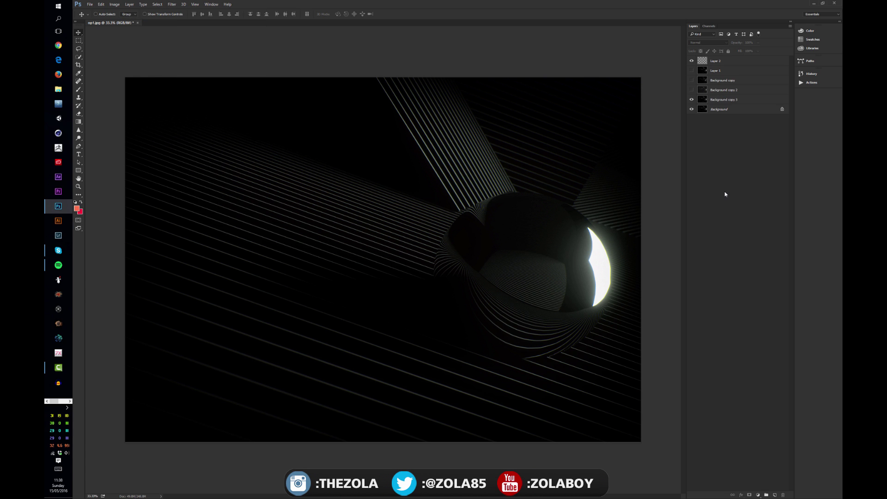
left_click(728, 69)
left_click(728, 62)
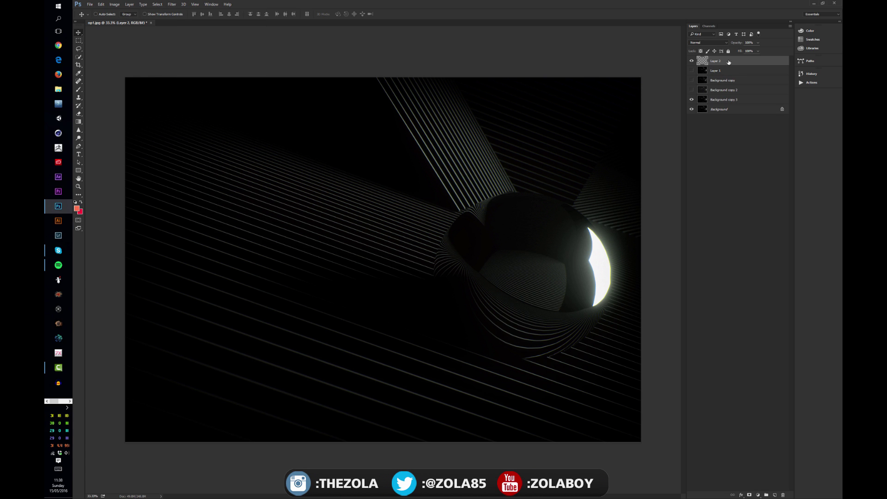
left_click(75, 202)
key("shift+F5")
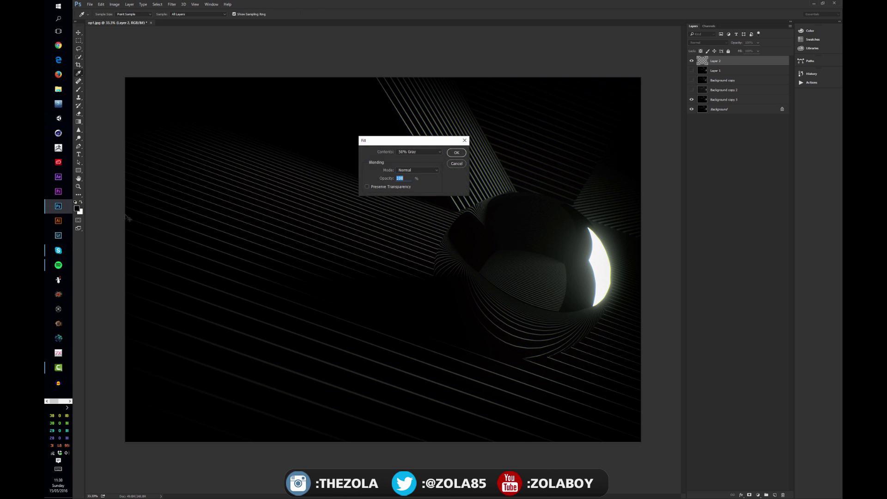
left_click(418, 152)
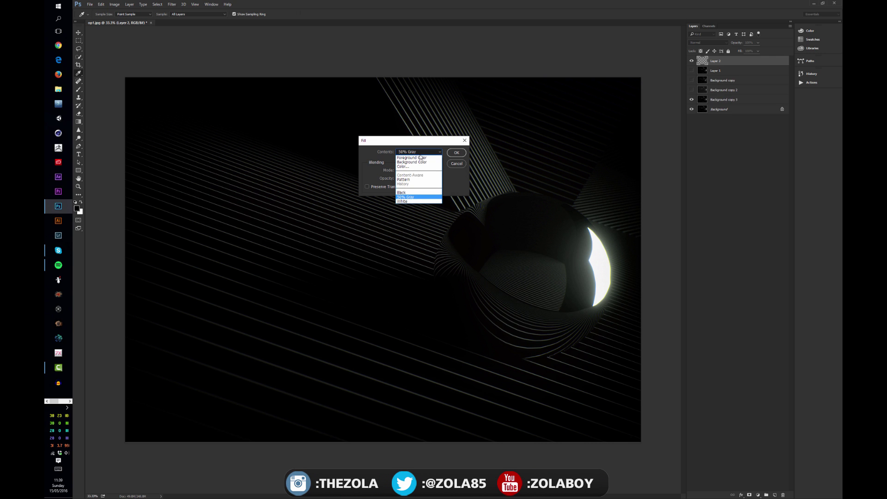
left_click(408, 190)
key("Return")
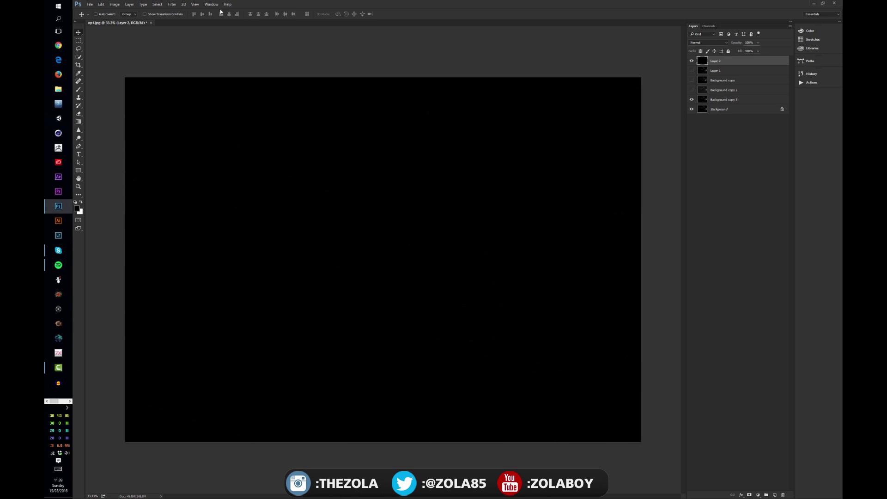
Render a Lens Flare right of and above centre on the black layer, with 62% brightness and the 50-300mm Zoom lens type.
left_click(172, 5)
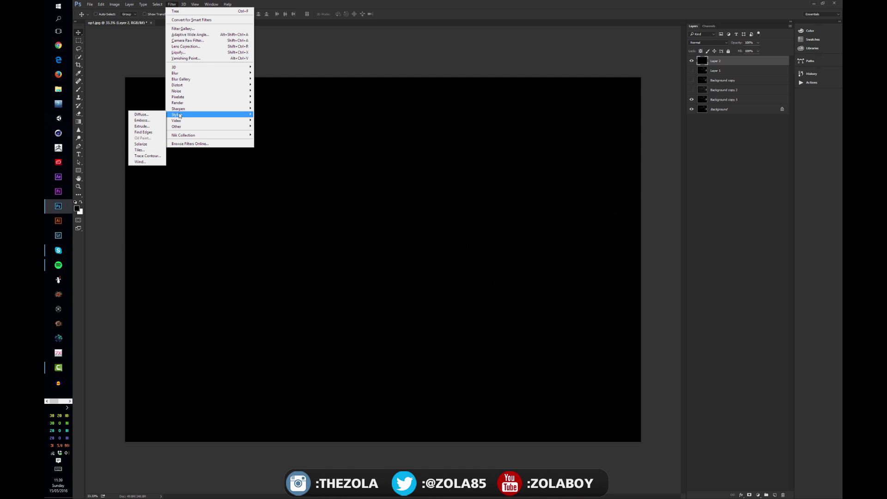
mouse_move(176, 104)
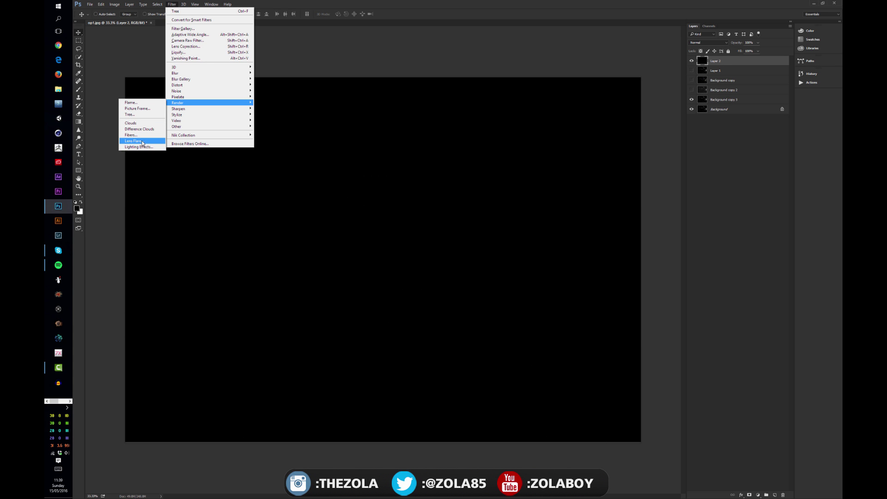
left_click(142, 142)
left_click_drag(429, 161, 432, 171)
left_click_drag(419, 225, 409, 226)
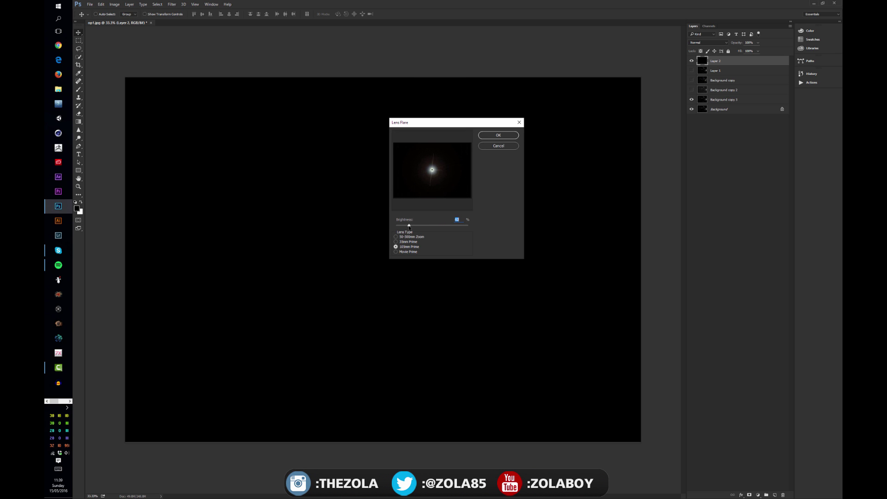
left_click(396, 237)
left_click(396, 252)
mouse_move(432, 170)
left_mouse_down()
mouse_move(423, 174)
mouse_move(459, 153)
mouse_move(445, 166)
left_mouse_up()
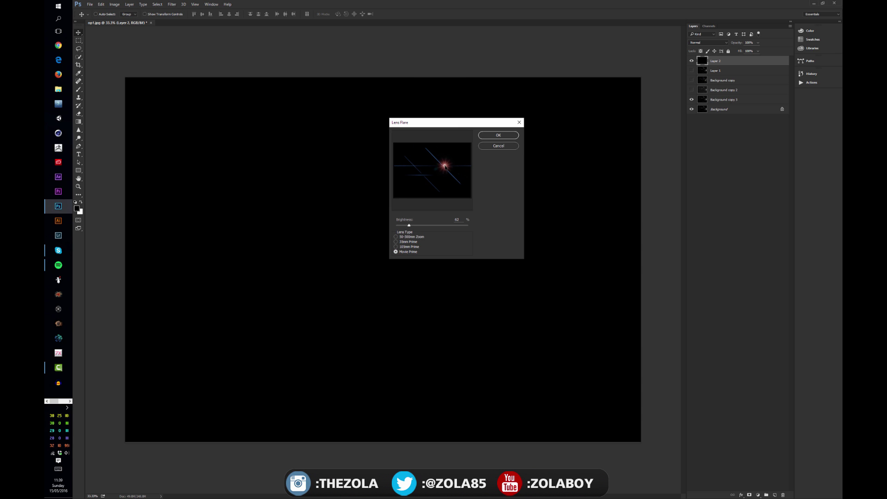
left_click(396, 241)
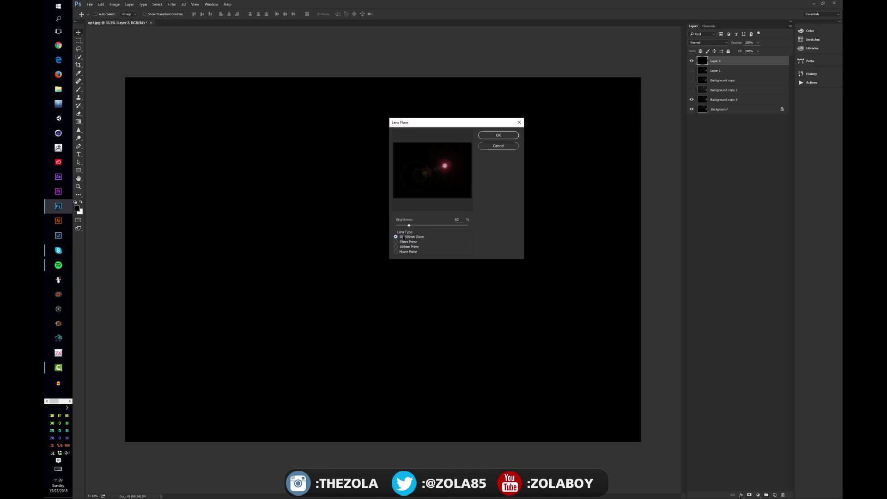
left_click(498, 134)
Set the lens flare layer's blend mode to Screen and move the flare onto the sphere's bright edge.
left_click(705, 44)
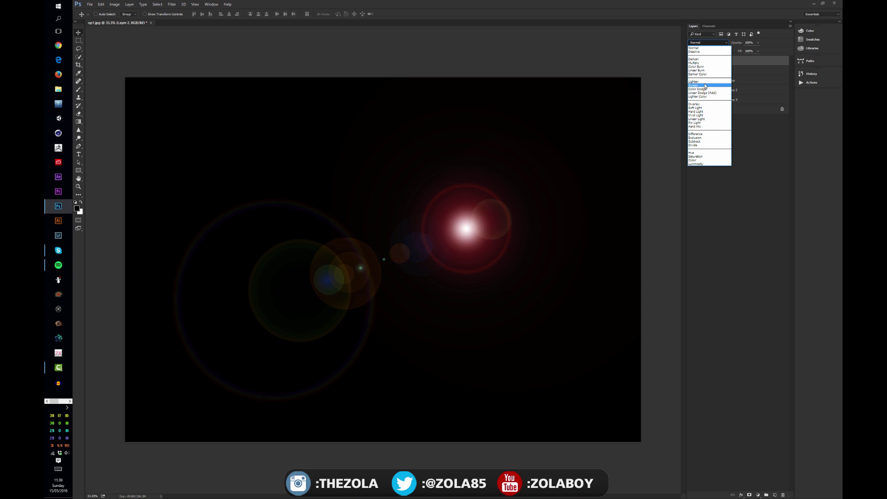
left_click(706, 85)
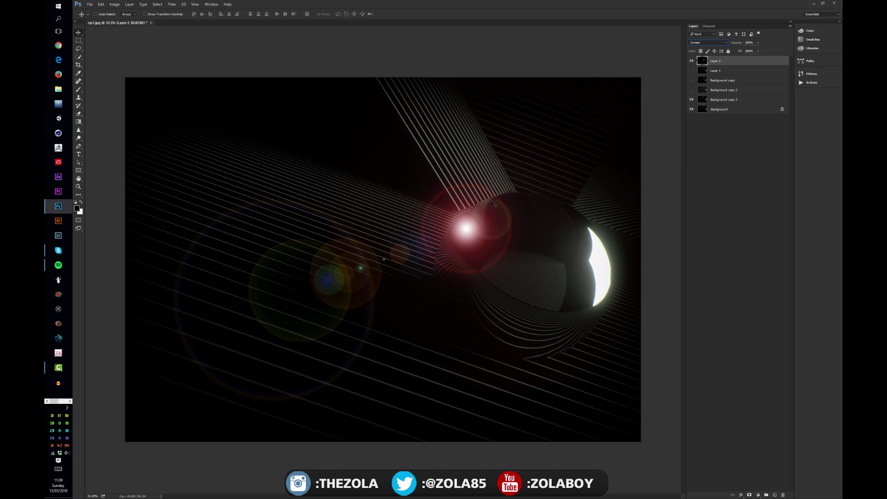
left_click_drag(492, 203, 615, 214)
key("ctrl")
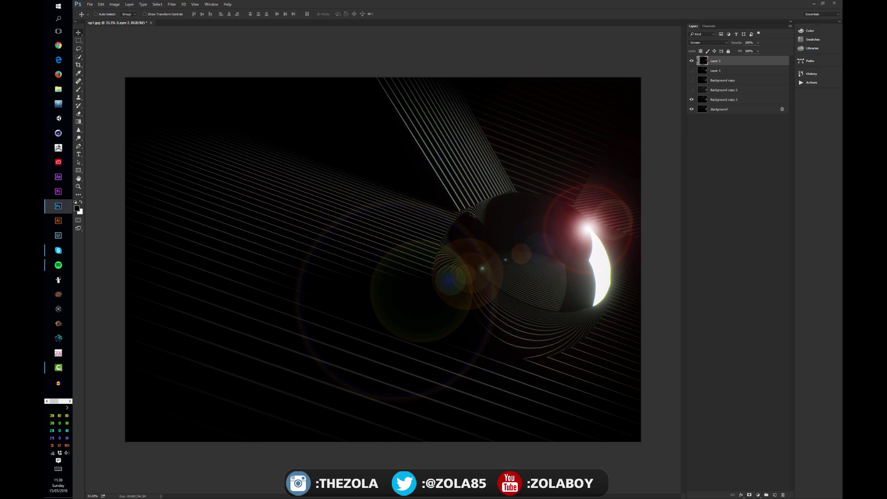
Intensify the lens flare with Levels by raising the black input point and strongly lowering the white input point.
key("ctrl+l")
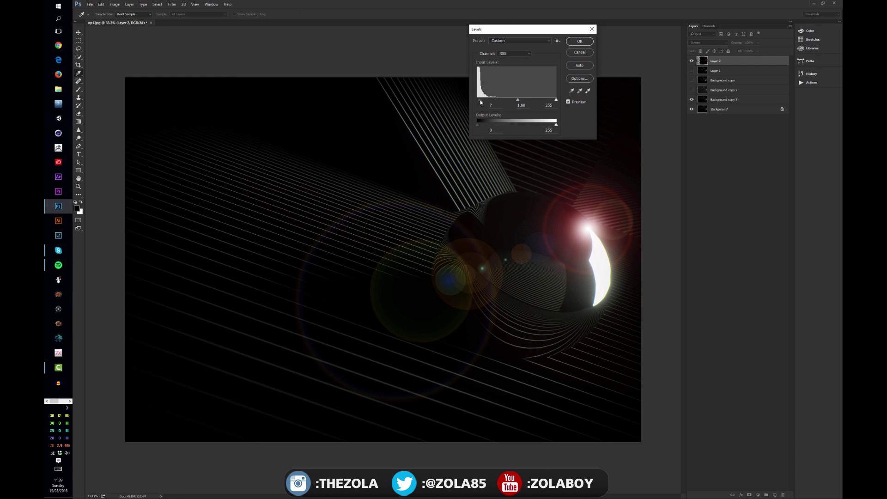
mouse_move(480, 101)
left_mouse_down()
mouse_move(489, 101)
mouse_move(480, 103)
left_mouse_up()
left_click_drag(555, 101, 500, 103)
left_click(591, 44)
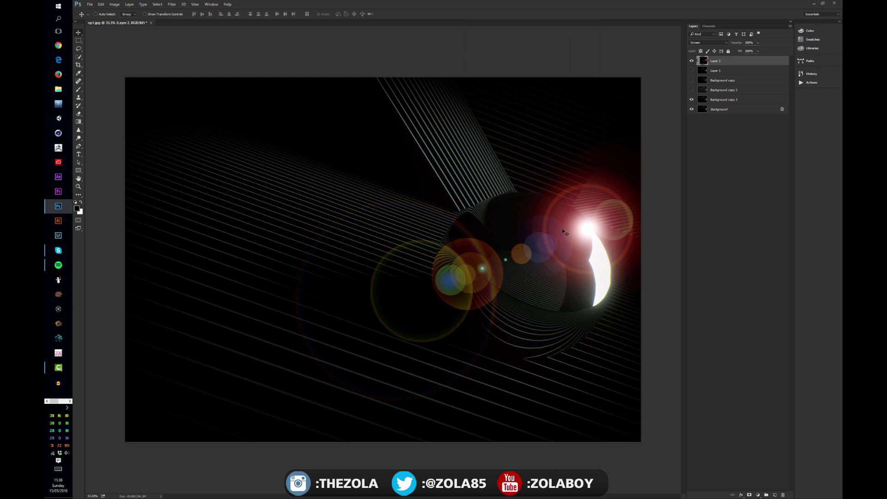
Soften the lens flare with a 38.7-pixel Gaussian Blur and reposition it over the sphere's bright crescent.
mouse_move(566, 233)
left_mouse_down()
mouse_move(508, 226)
mouse_move(562, 223)
left_mouse_up()
left_click(173, 4)
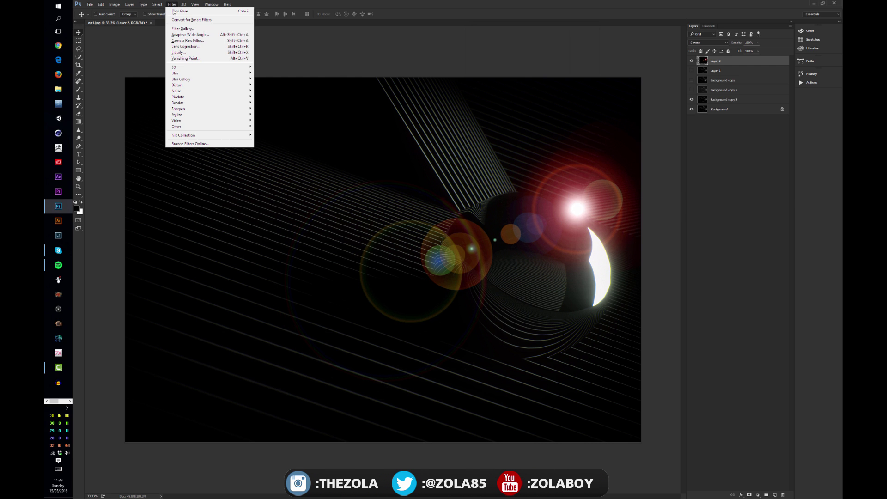
mouse_move(180, 73)
left_click(148, 96)
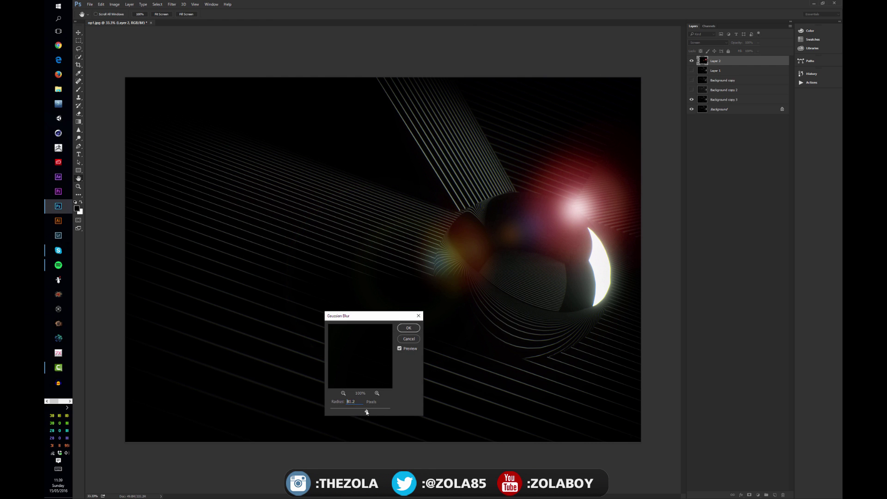
left_click_drag(360, 411, 361, 411)
left_click(409, 328)
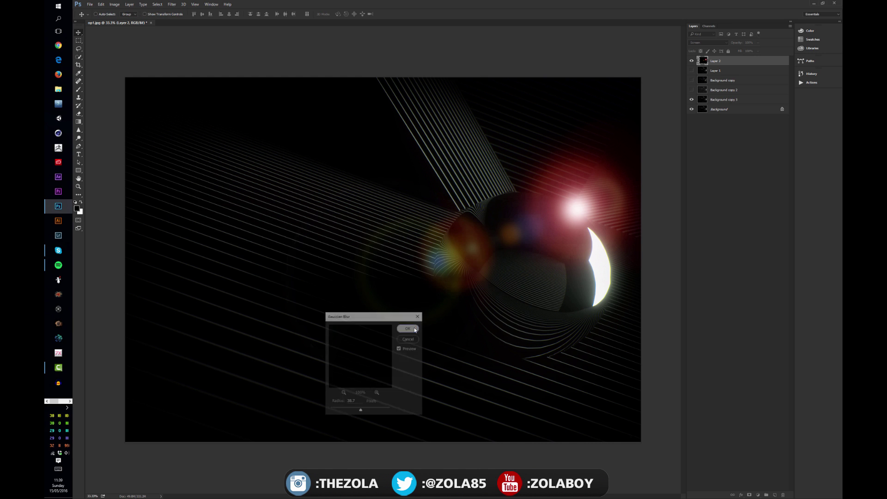
left_click_drag(539, 253, 566, 294)
left_click_drag(575, 228, 574, 241)
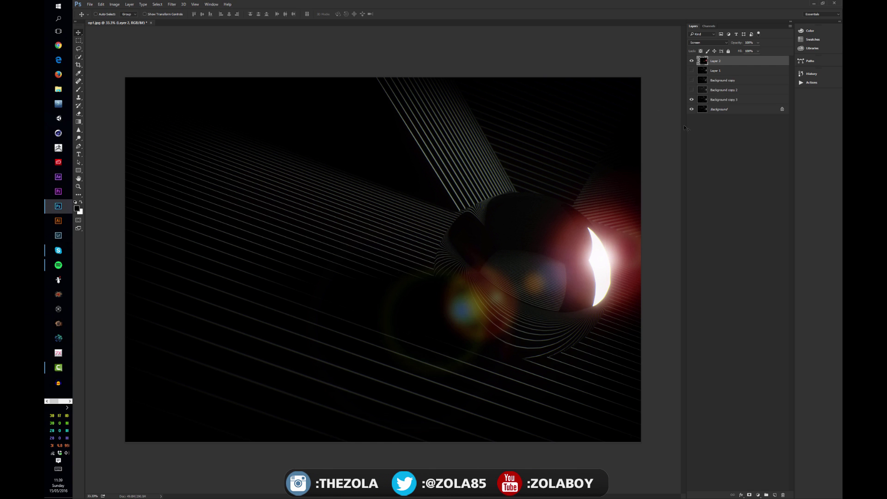
Replace the lens flare layer with a new layer filled with black.
key("Delete")
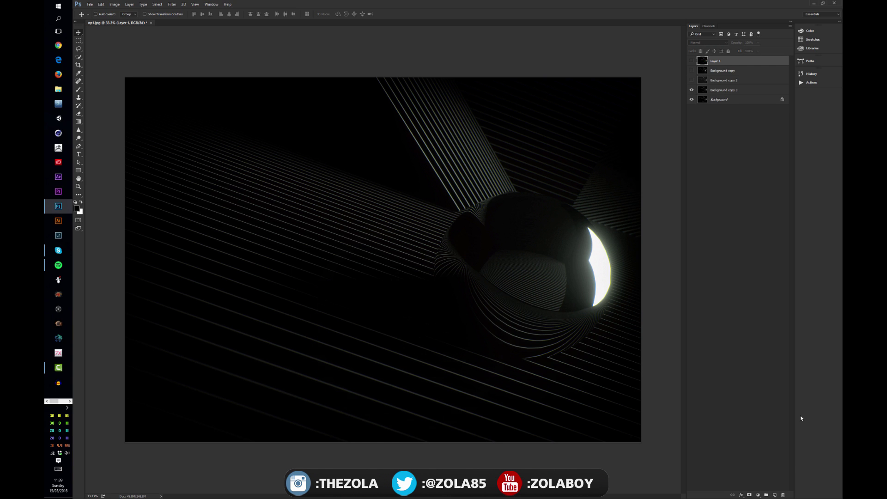
left_click(775, 494)
key("shift+F5")
left_click(456, 152)
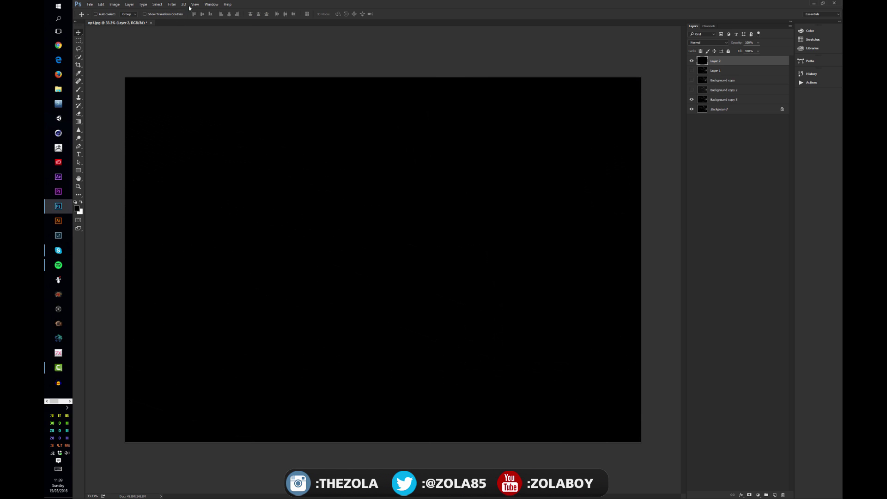
Start the Lighting Effects render filter on the black layer and add a point light.
left_click(172, 4)
mouse_move(192, 120)
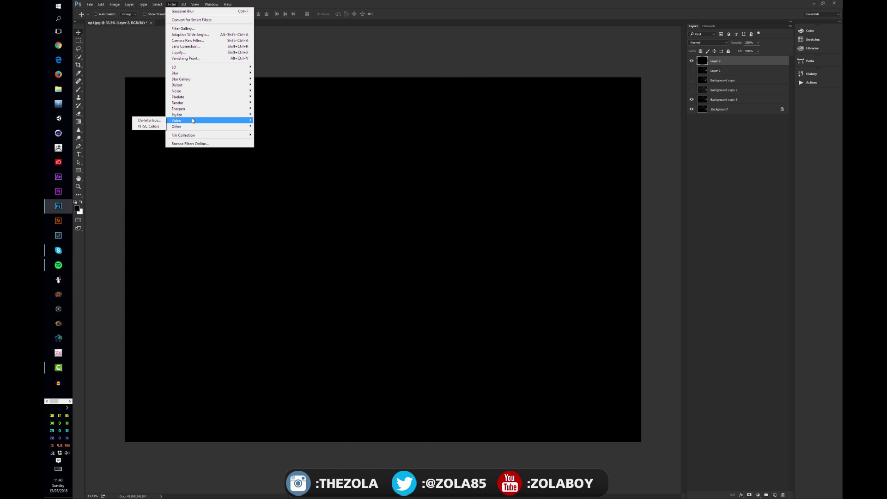
mouse_move(181, 104)
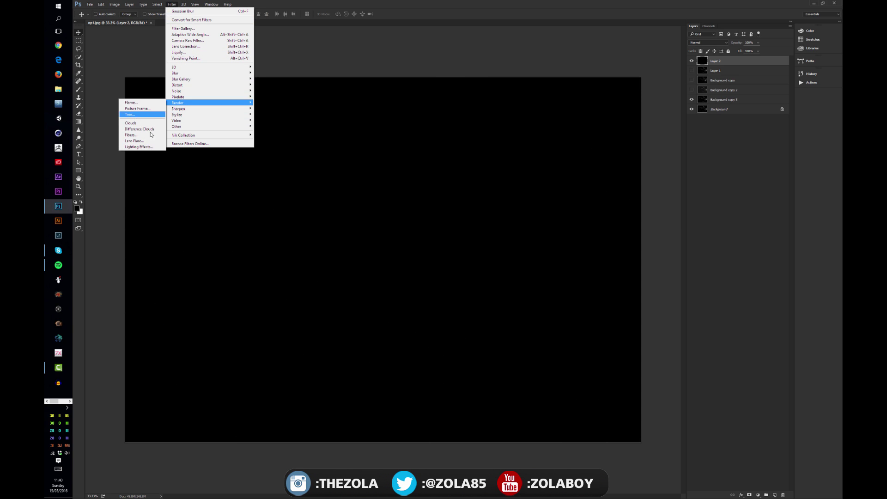
left_click(148, 147)
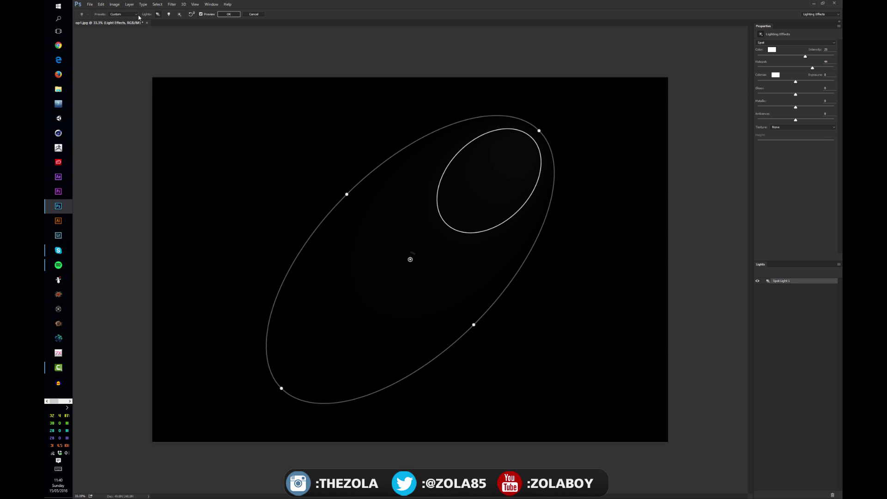
left_click(169, 15)
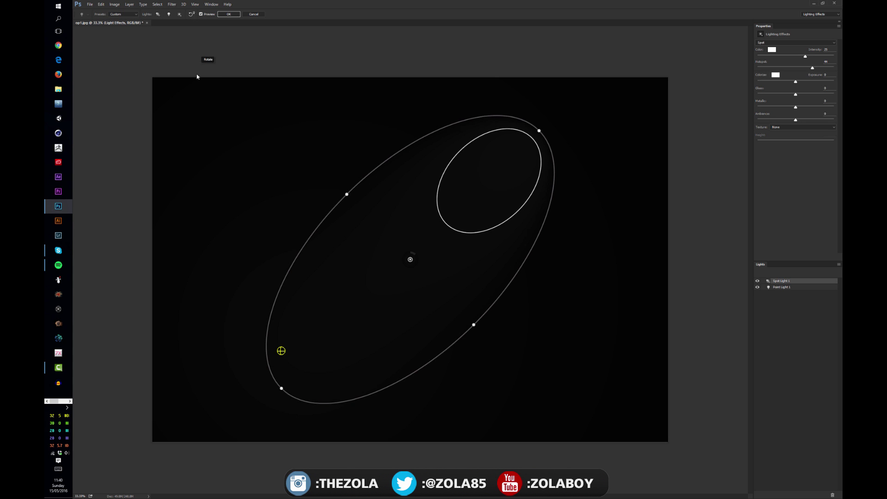
Centre the spot light, rotate it upright, set its intensity to 100, and narrow its ellipse.
left_click_drag(281, 354, 419, 253)
left_click_drag(550, 125, 414, 99)
left_click_drag(423, 406, 420, 409)
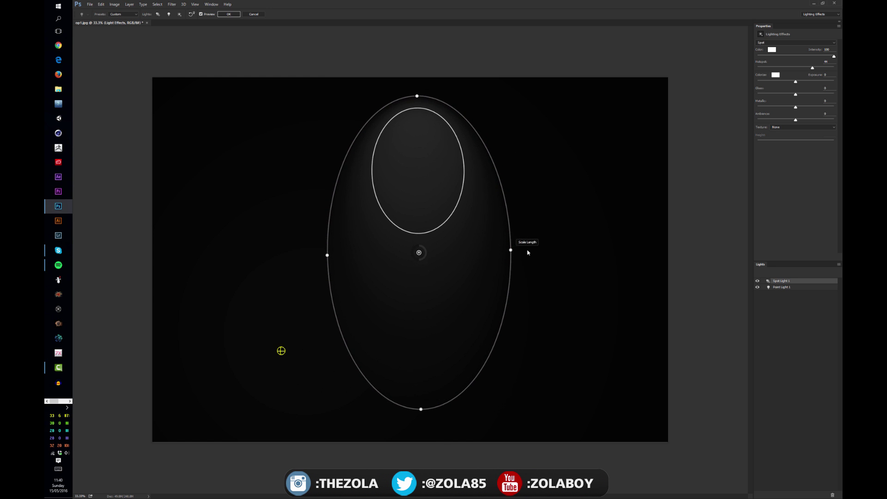
left_click_drag(511, 250, 463, 252)
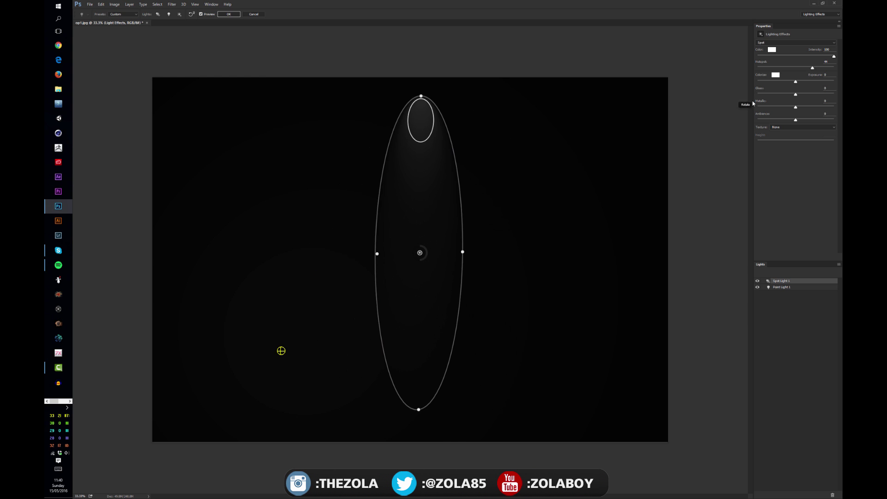
Colour the spot light bright red (RGB 246, 4, 4), enlarge its hotspot and slightly raise the exposure.
left_click(772, 50)
left_click(580, 349)
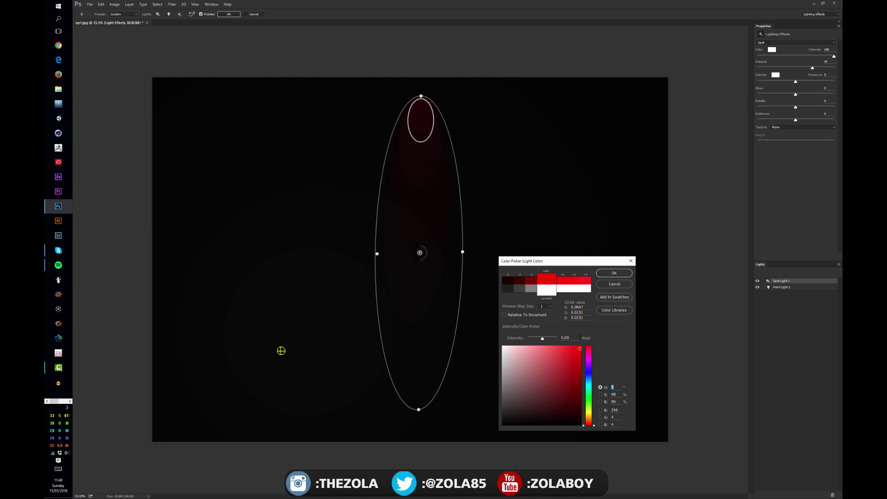
left_click(614, 273)
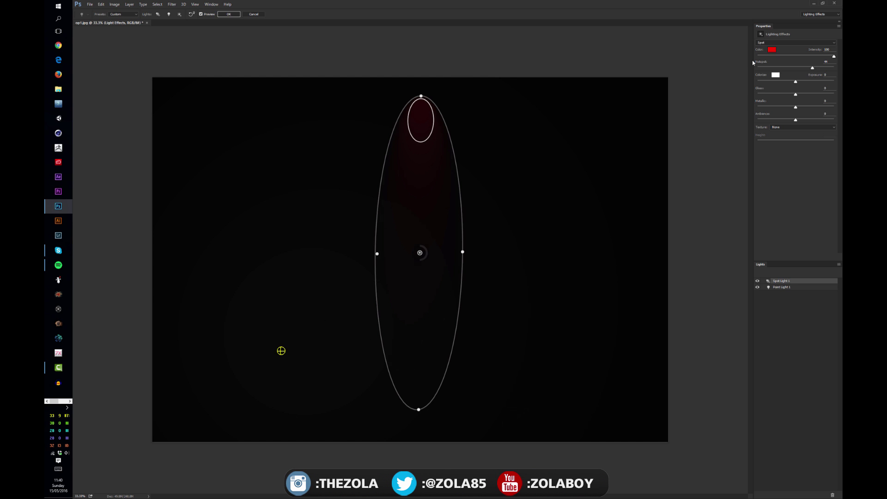
mouse_move(812, 68)
left_mouse_down()
mouse_move(837, 69)
mouse_move(826, 76)
left_mouse_up()
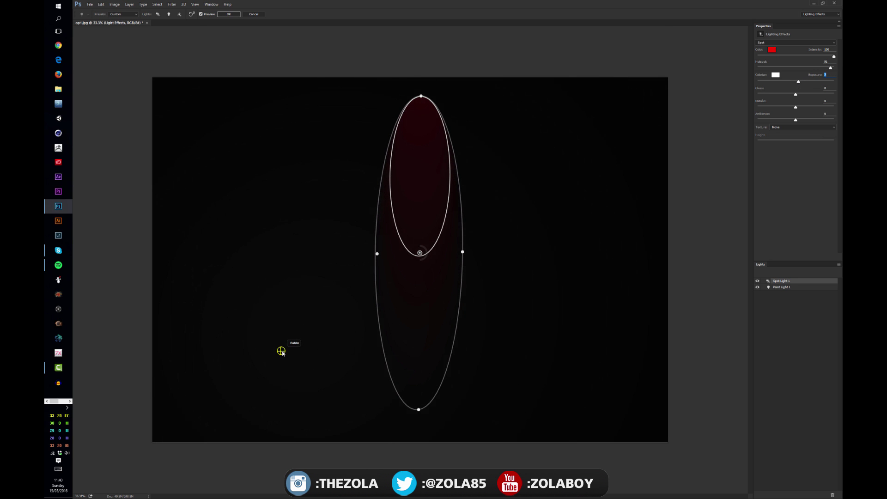
Tilt the red spot light slightly, raise the gloss and lower the metallic setting, and add a second spot light.
left_click_drag(281, 350, 281, 350)
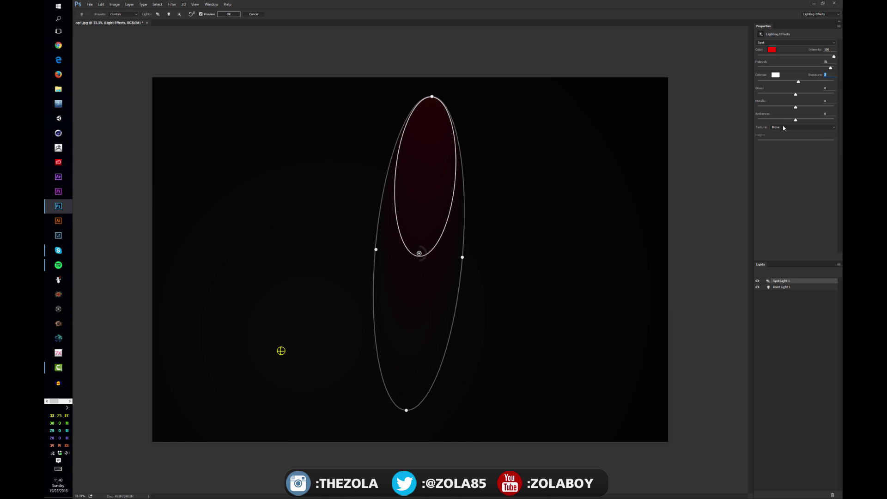
left_click_drag(795, 94, 823, 94)
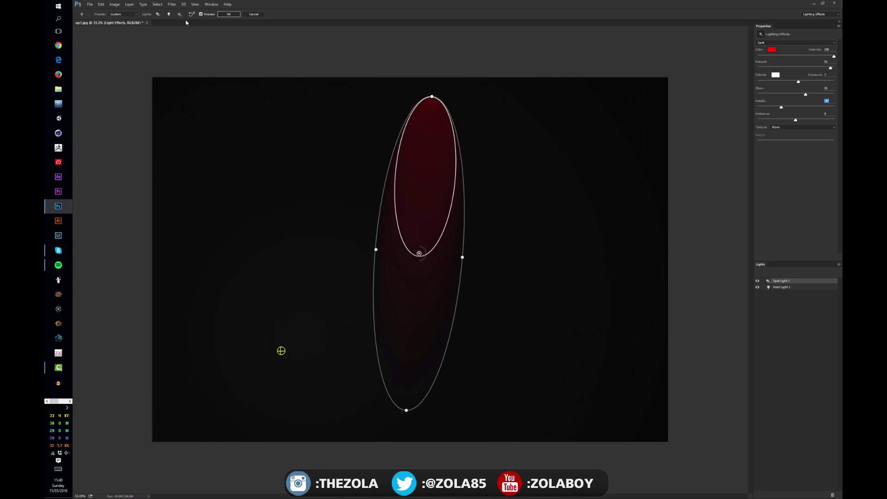
left_click(158, 14)
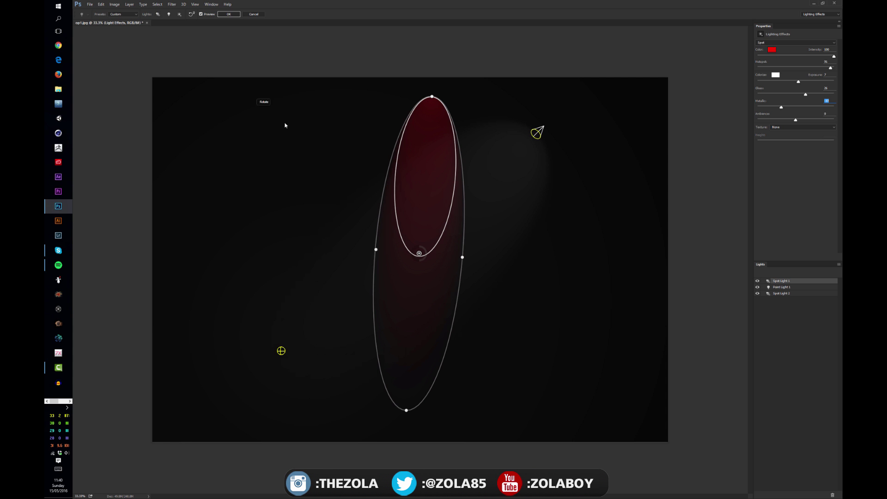
Move the point light higher in the image, set its intensity to 100, and hide it.
left_click(538, 133)
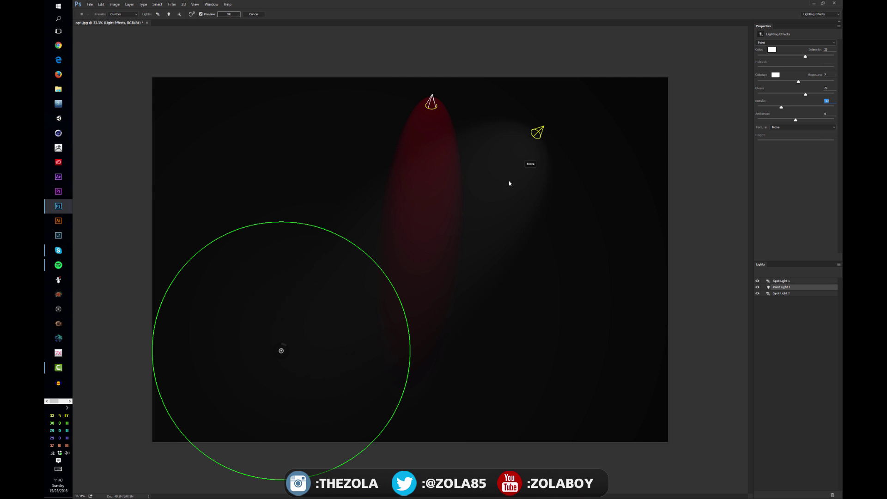
left_click_drag(283, 348, 302, 241)
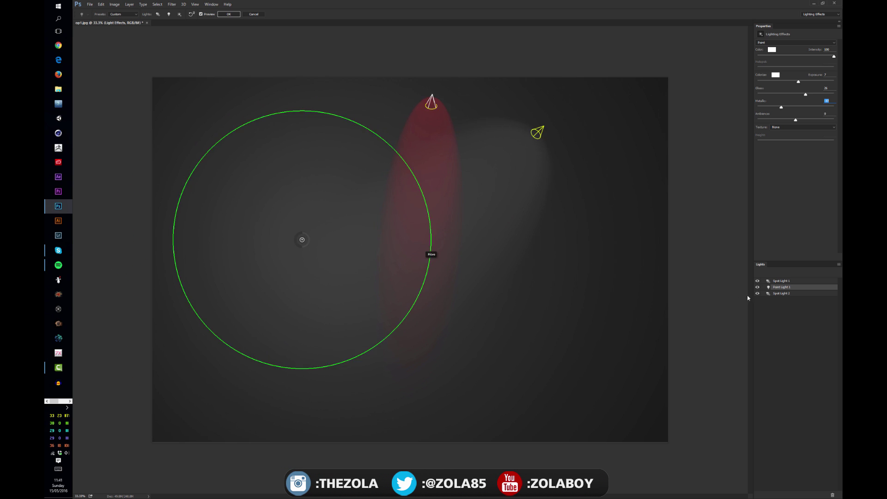
left_click(757, 288)
Select the second spot light and change its light colour to a dark bluish purple.
left_click(781, 293)
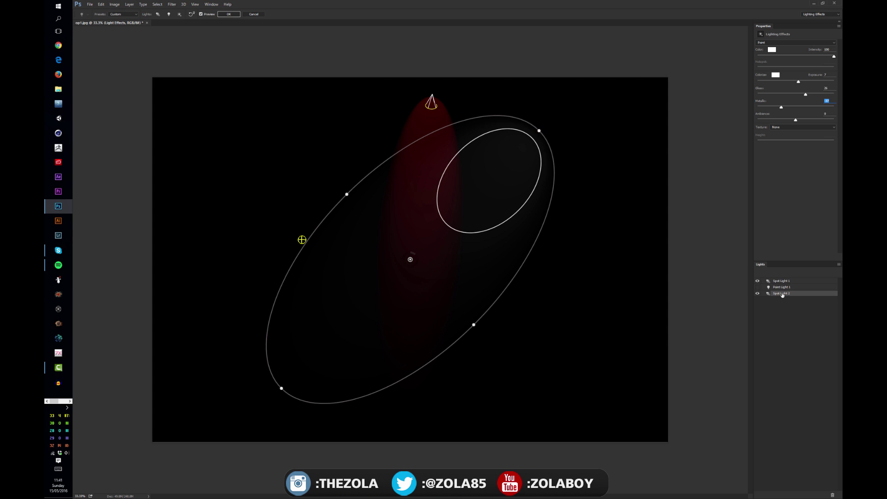
left_click(540, 132)
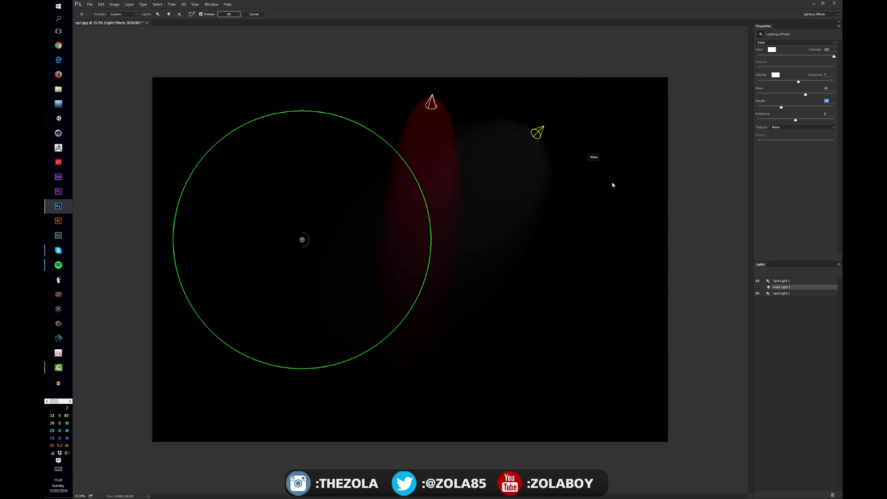
left_click(781, 293)
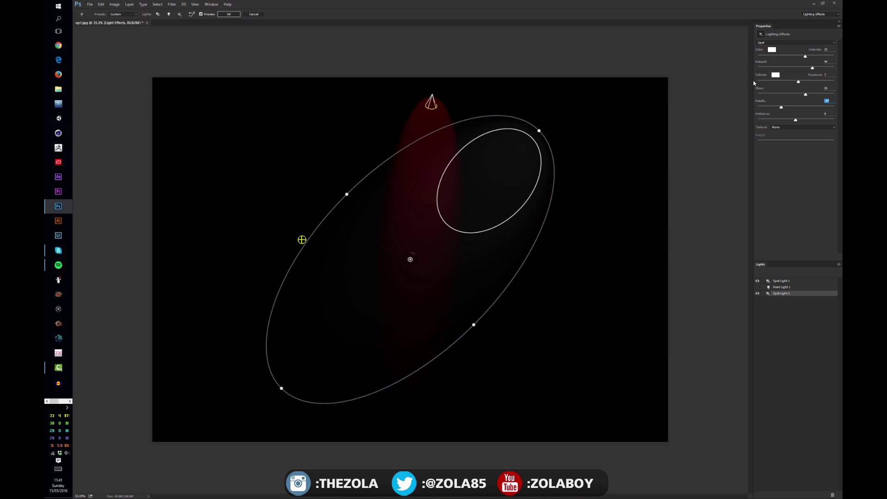
left_click(771, 50)
left_click(578, 379)
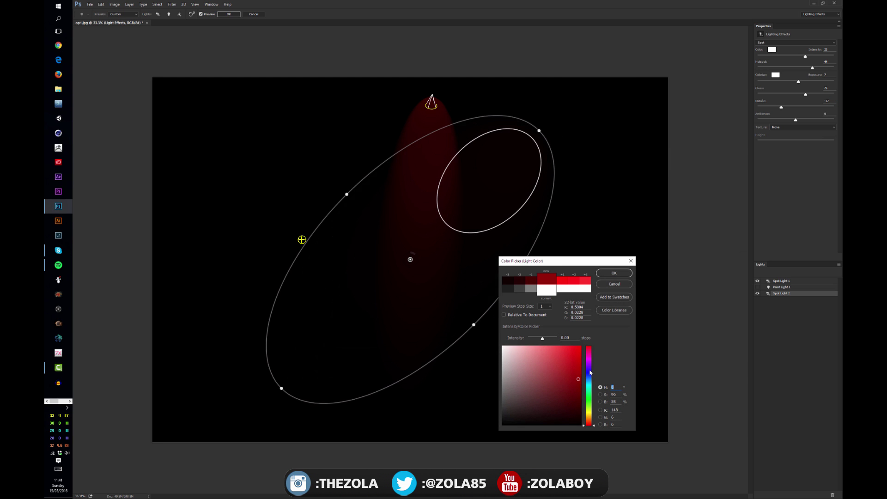
left_click_drag(589, 373, 589, 367)
left_click(614, 273)
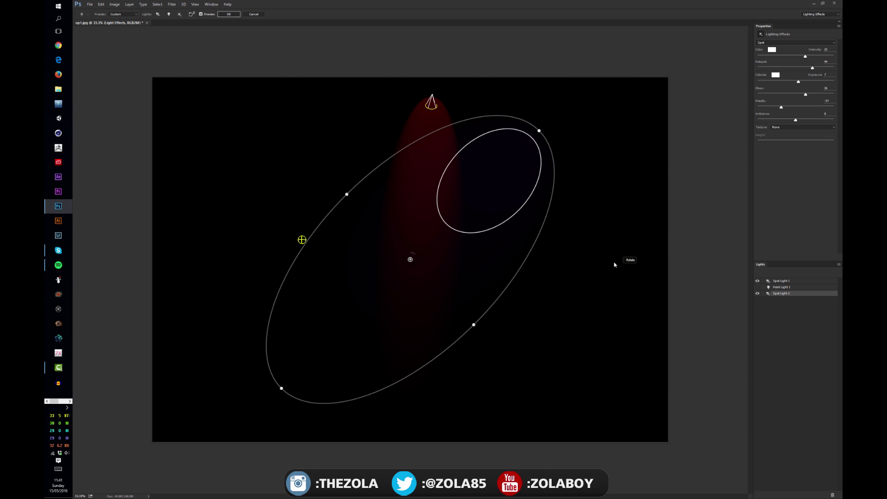
Delete the point light and set the purple spot light's intensity to 100.
mouse_move(414, 255)
left_click_drag(414, 255, 376, 267)
left_click(540, 130)
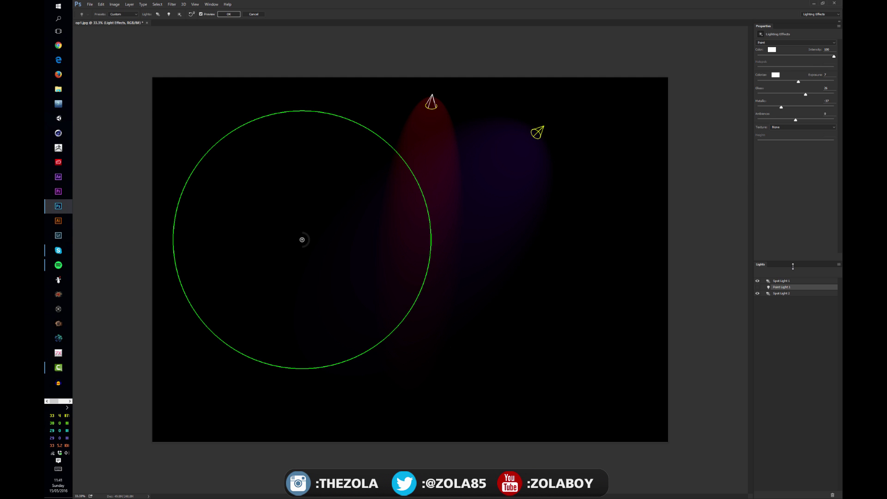
left_click(833, 495)
left_click(784, 287)
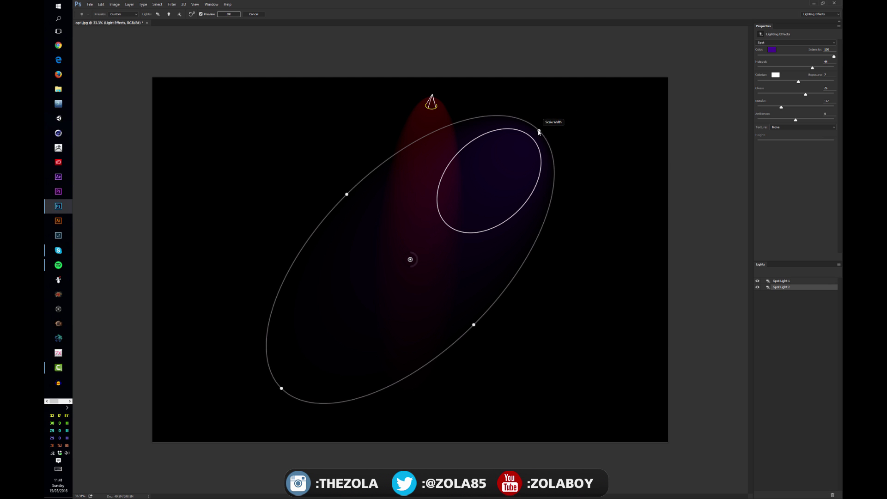
Lengthen and rotate the purple spot light's ellipse toward the upper right, enlarge its hotspot, and set the exposure to 100.
left_click_drag(539, 131, 542, 95)
left_click_drag(827, 67, 827, 71)
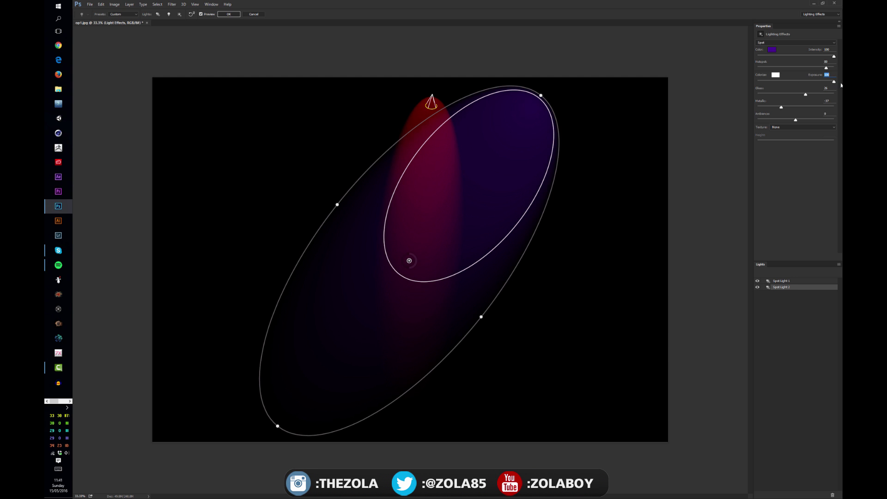
left_click_drag(541, 95, 587, 123)
Rotate the red spot light toward the upper left, widen its ellipse across the purple light, and apply the lighting effects.
left_click(770, 280)
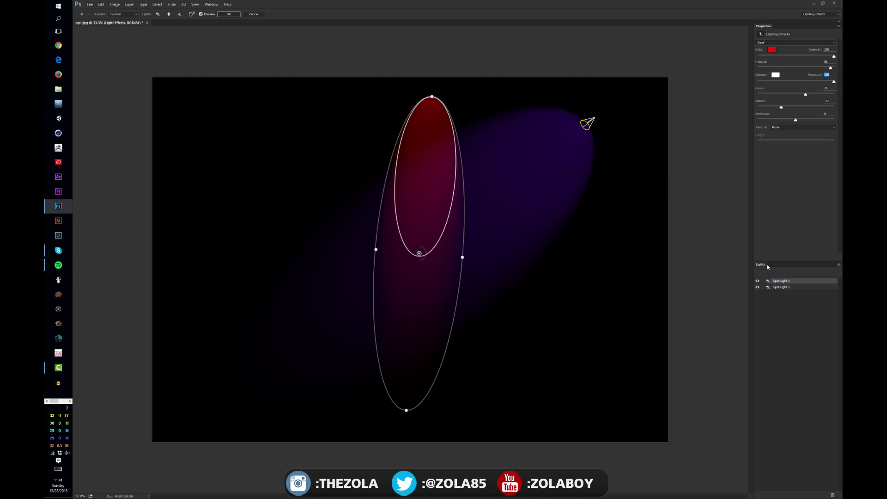
left_click_drag(434, 99, 216, 87)
left_click_drag(401, 296, 473, 132)
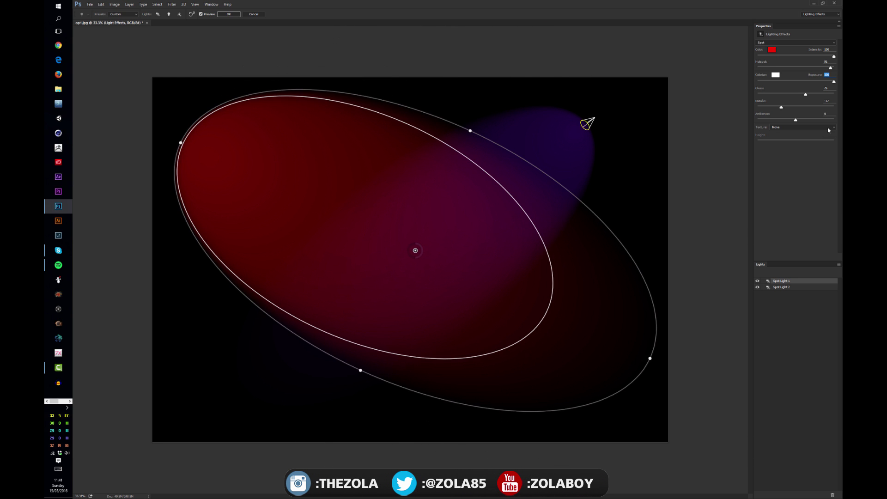
left_click(235, 18)
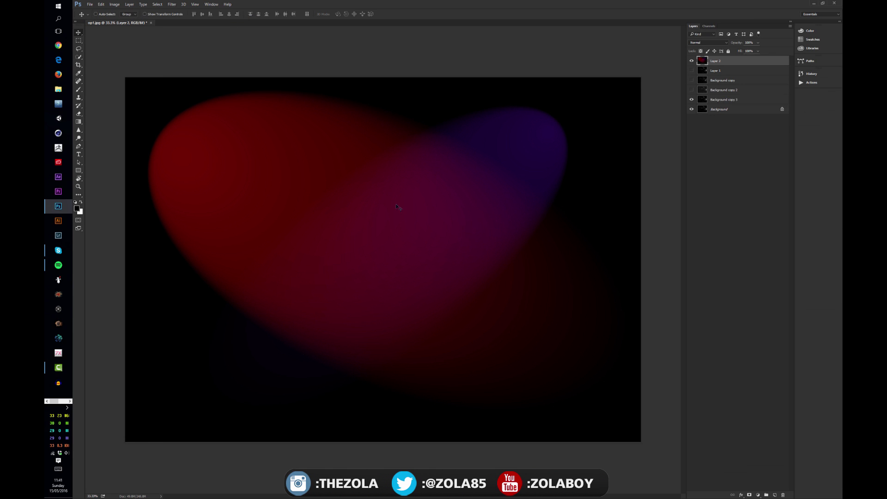
Set the lighting layer's blend mode to Screen and try different positions for it over the sphere image.
left_click(694, 44)
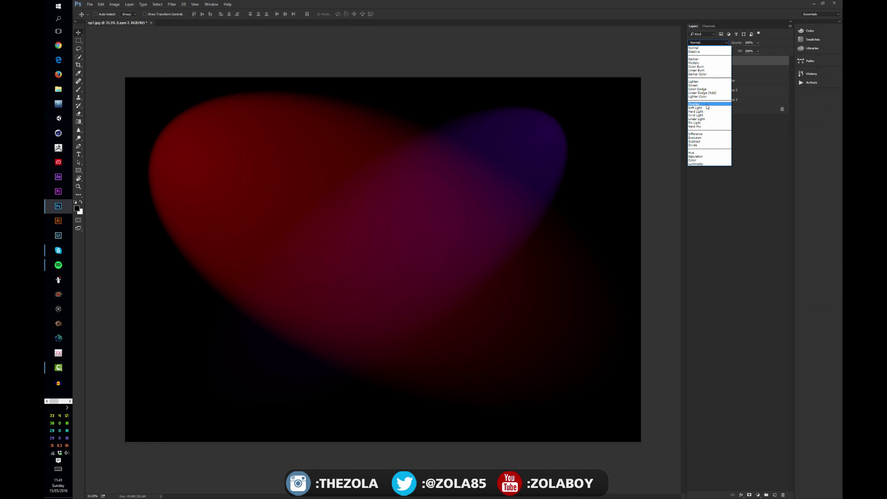
left_click(701, 89)
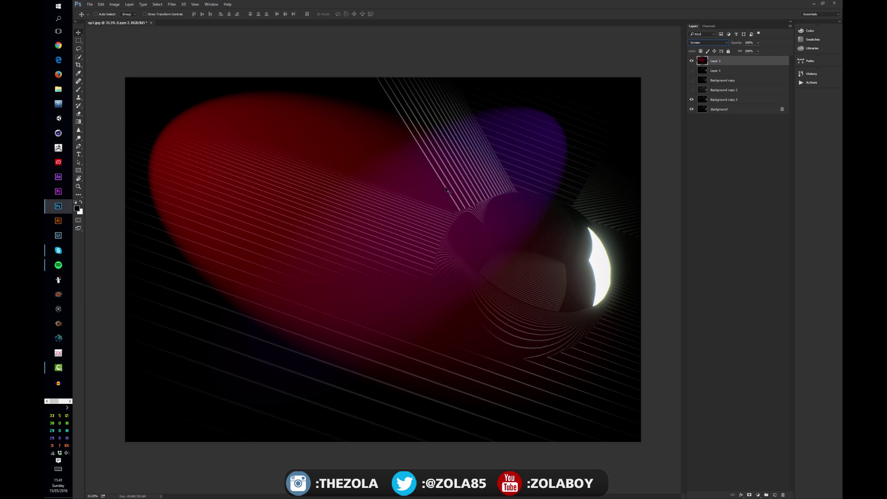
left_click_drag(268, 190, 344, 214)
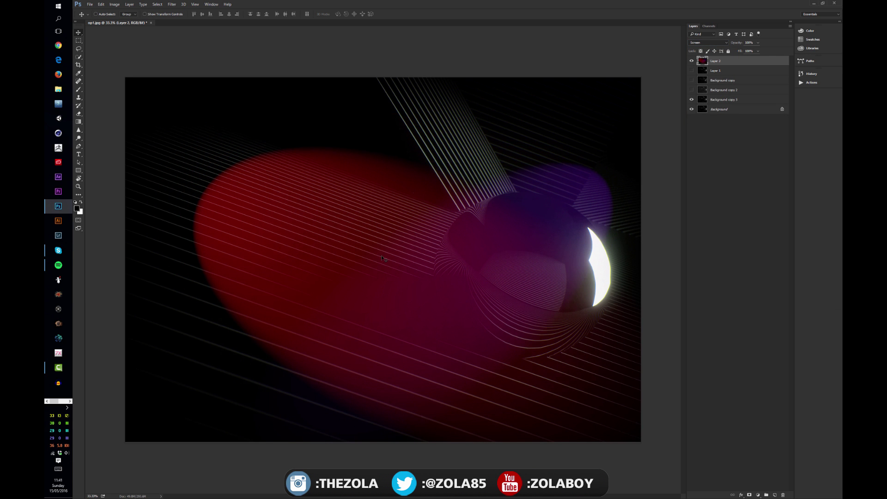
key("ctrl+z")
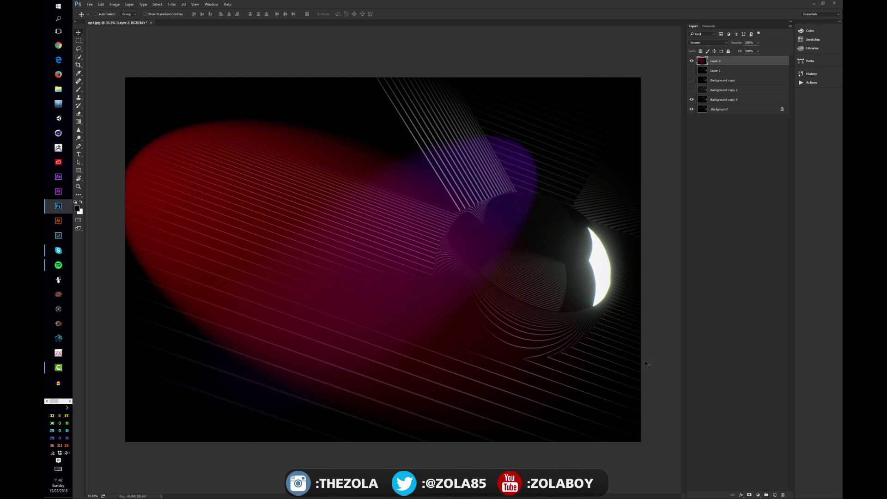
left_click_drag(416, 245, 492, 239)
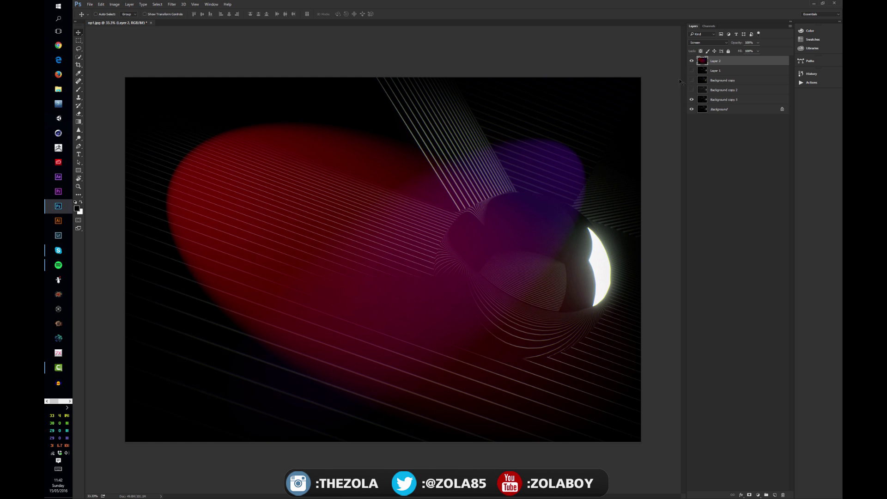
Try the Overlay and Color Dodge blend modes on the lighting layer.
left_click(706, 42)
left_click(703, 108)
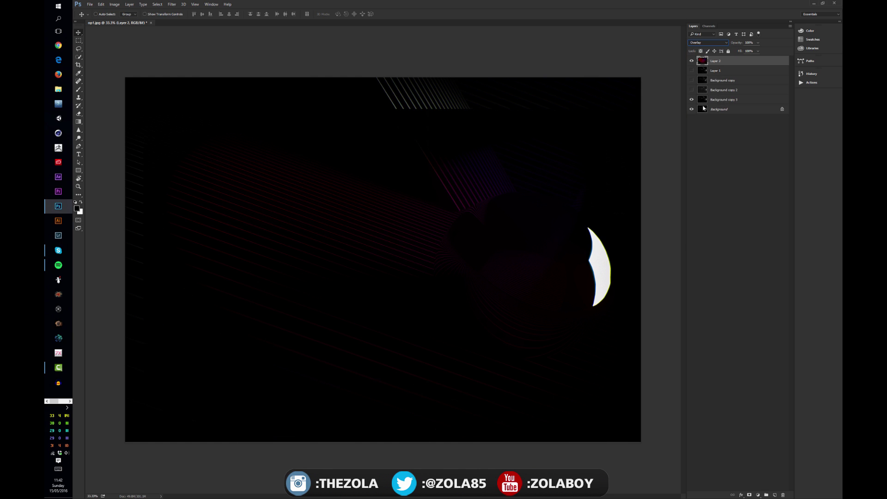
left_click(712, 35)
left_click(725, 44)
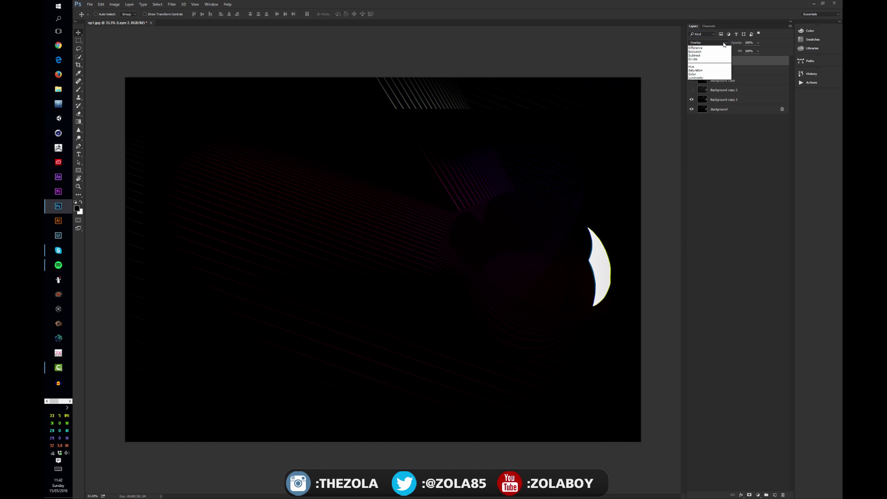
left_click(725, 44)
left_click(725, 45)
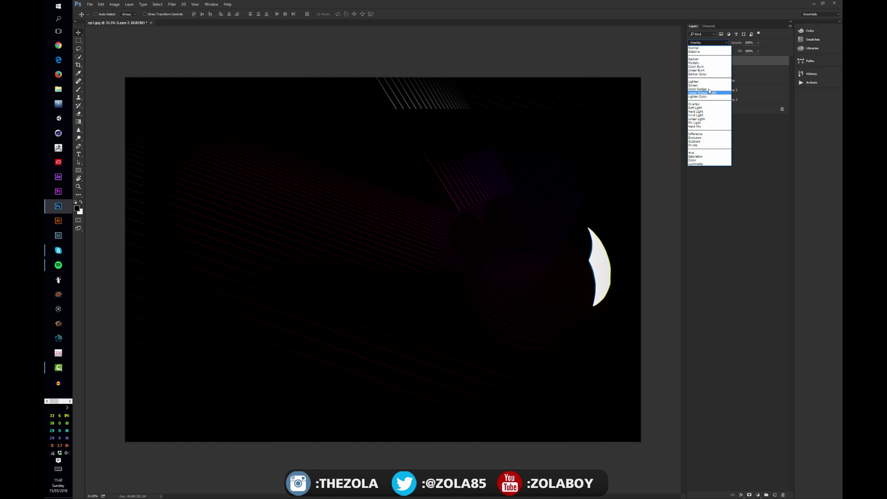
left_click(707, 90)
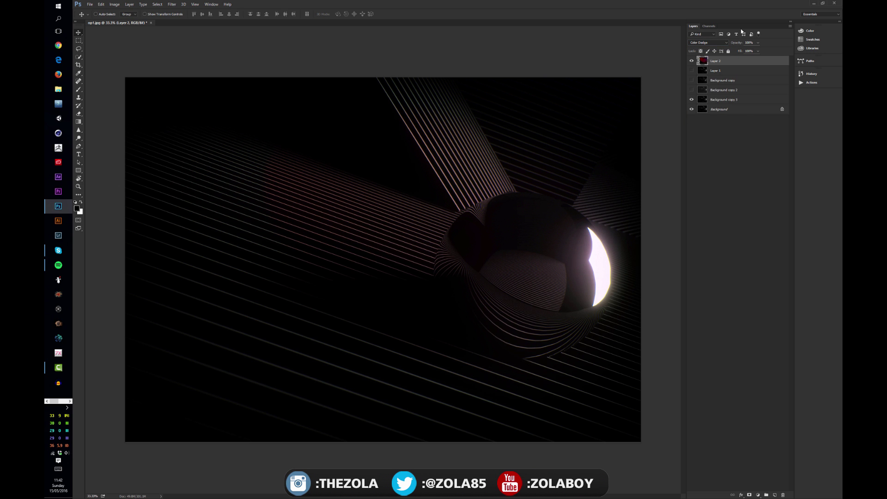
Set the lighting layer's blend mode back to Screen and reposition its red and purple glow down and left over the sphere.
left_click(706, 42)
left_click(706, 85)
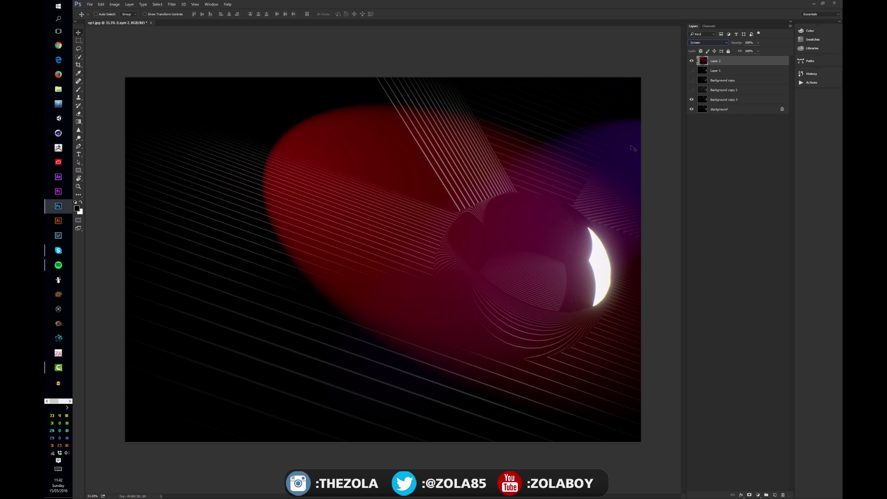
mouse_move(534, 211)
left_mouse_down()
mouse_move(523, 253)
mouse_move(431, 262)
mouse_move(477, 257)
mouse_move(462, 259)
left_mouse_up()
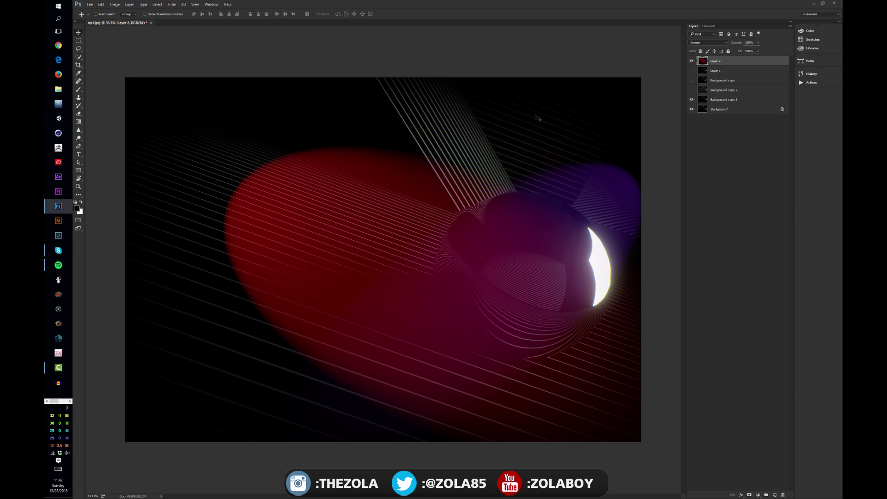
left_click_drag(556, 156, 448, 171)
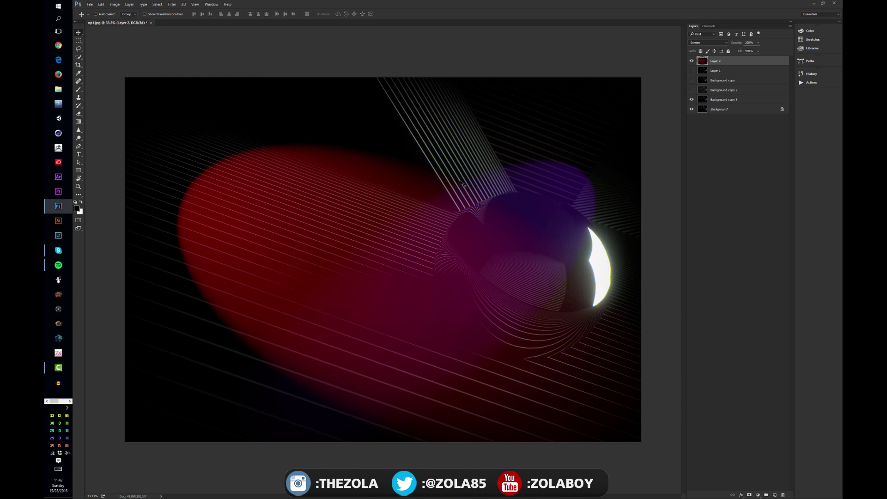